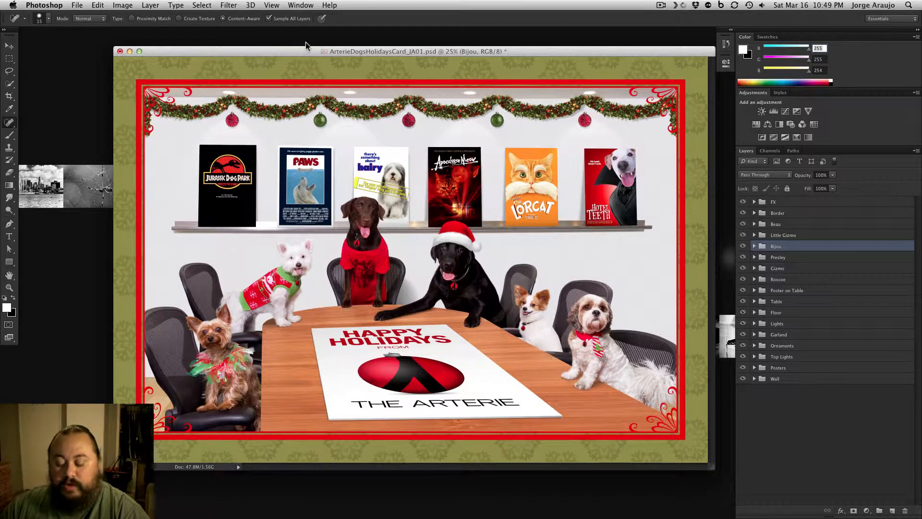
# Zoom the holiday card document to 12.5% and arrange its window beside the Arterie Holiday Card folder window in Finder
pyautogui.press('super+minus')
pyautogui.press('super+minus')
pyautogui.press('super+minus')
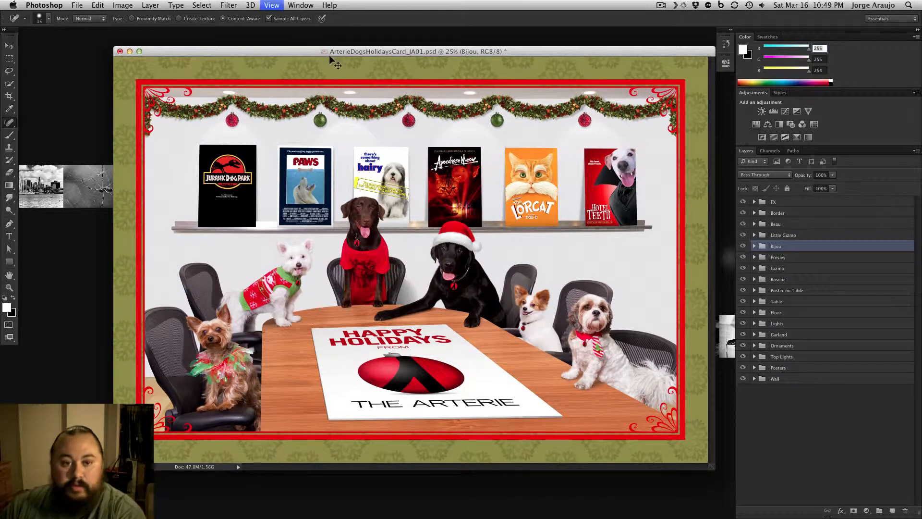
pyautogui.press('super+minus')
pyautogui.moveTo(255, 51); pyautogui.dragTo(168, 48)
pyautogui.moveTo(297, 82); pyautogui.dragTo(350, 89)
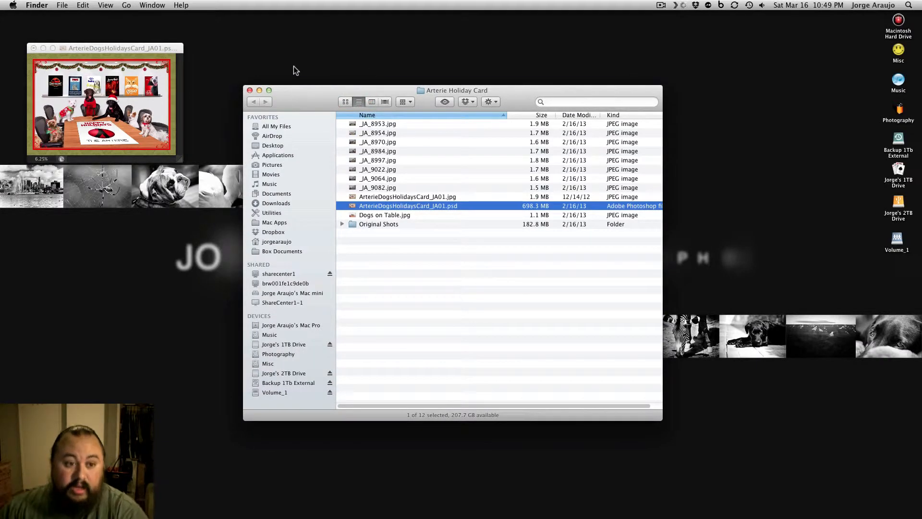
pyautogui.click(159, 56)
pyautogui.press('super+plus')
pyautogui.press('super+plus')
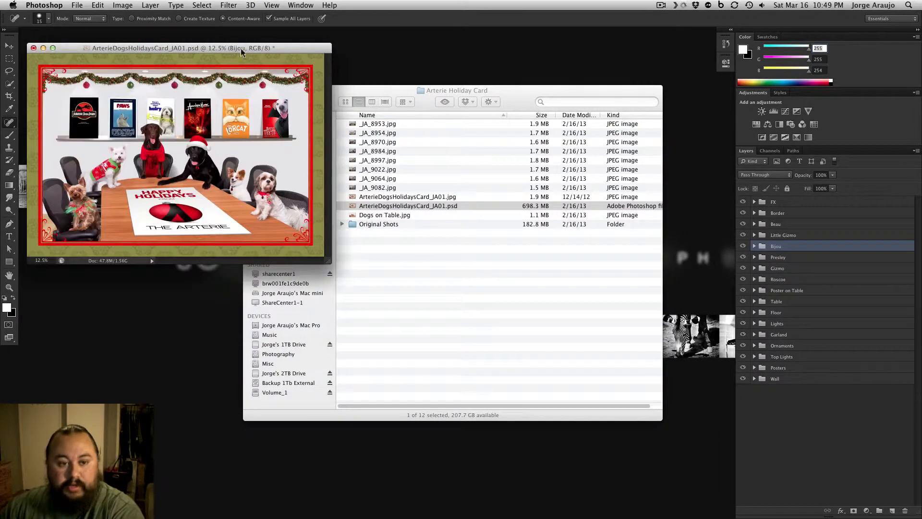
pyautogui.moveTo(394, 89); pyautogui.dragTo(510, 98)
# Select _JA_8953.jpg in the folder and examine the conference room shot in Quick Look
pyautogui.click(510, 133)
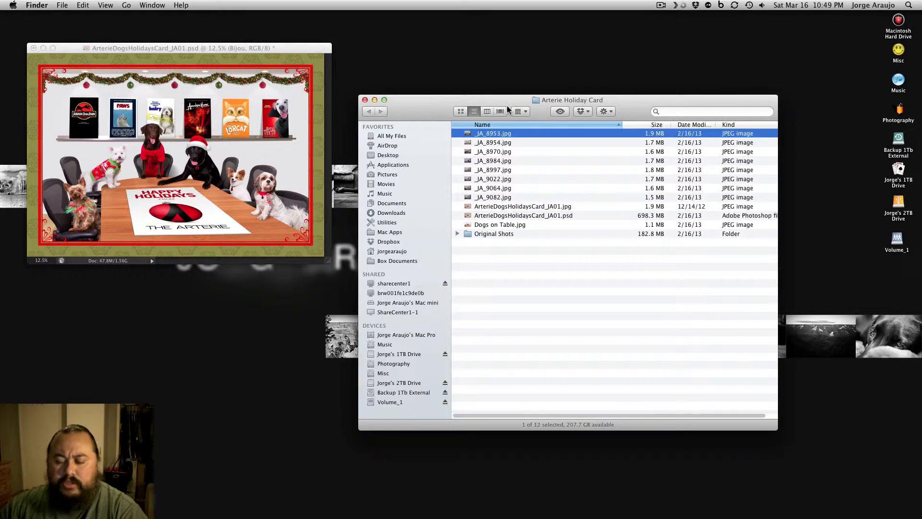
pyautogui.press('Down')
pyautogui.press('Down')
pyautogui.press('Down')
pyautogui.press('Down')
pyautogui.press('Up')
pyautogui.press('Up')
pyautogui.press('Up')
pyautogui.press('Up')
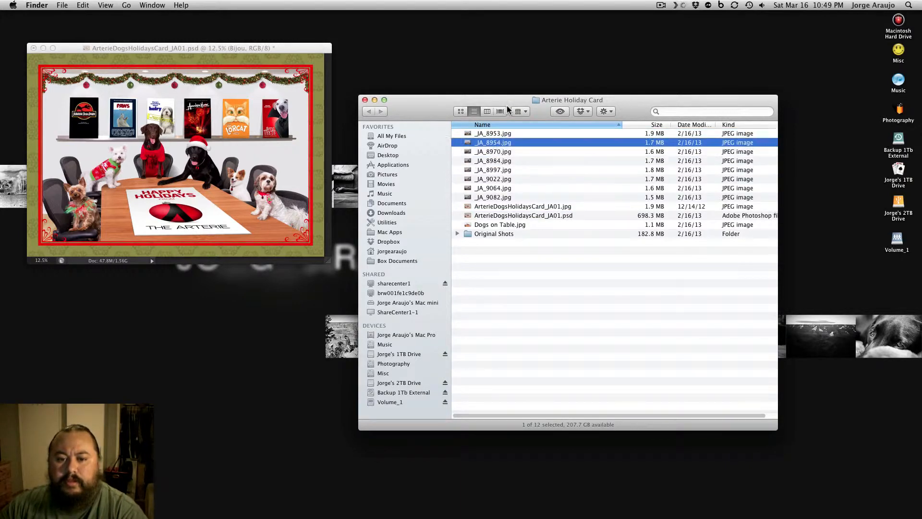
pyautogui.press('space')
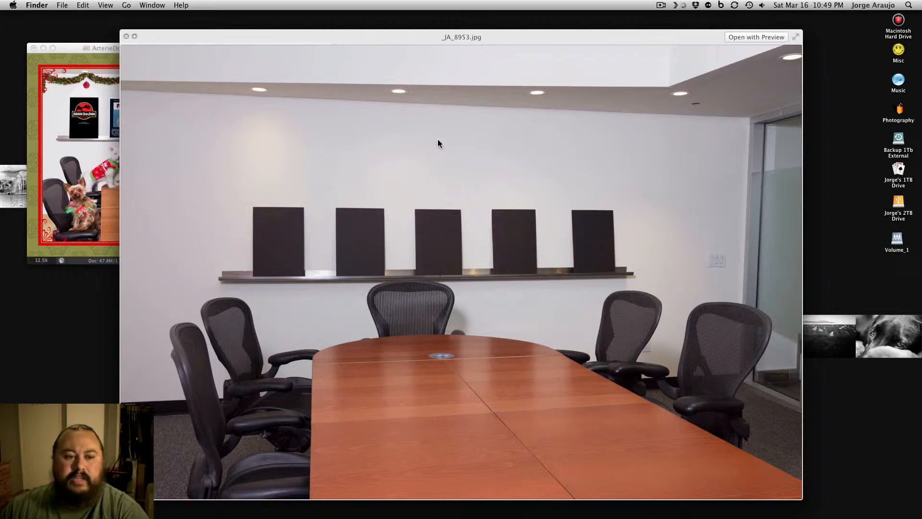
pyautogui.press('space')
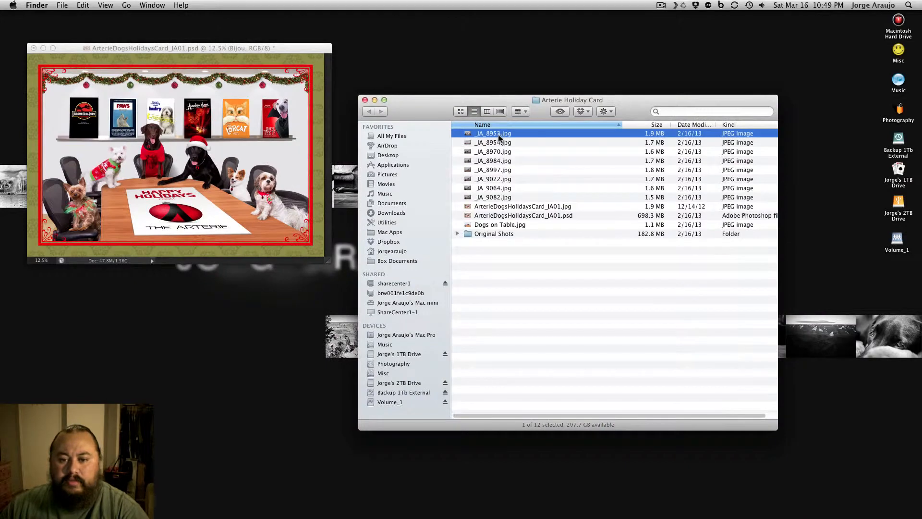
# Open _JA_8953.jpg in Photoshop and examine the camera data in its file information
pyautogui.press('super+o')
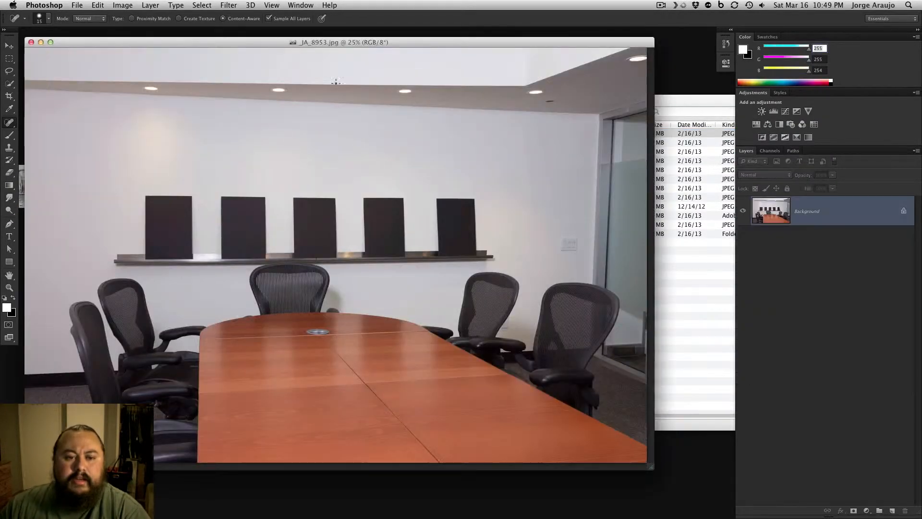
pyautogui.click(77, 5)
pyautogui.click(110, 234)
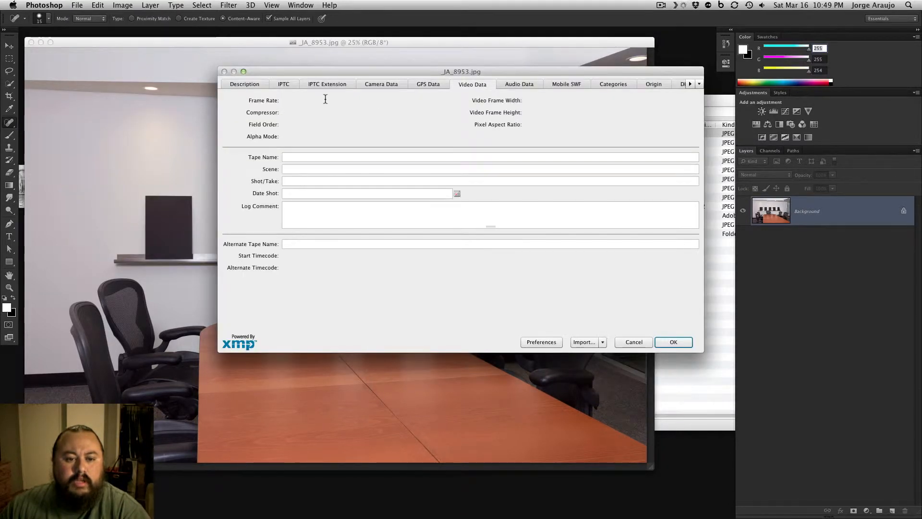
pyautogui.click(376, 83)
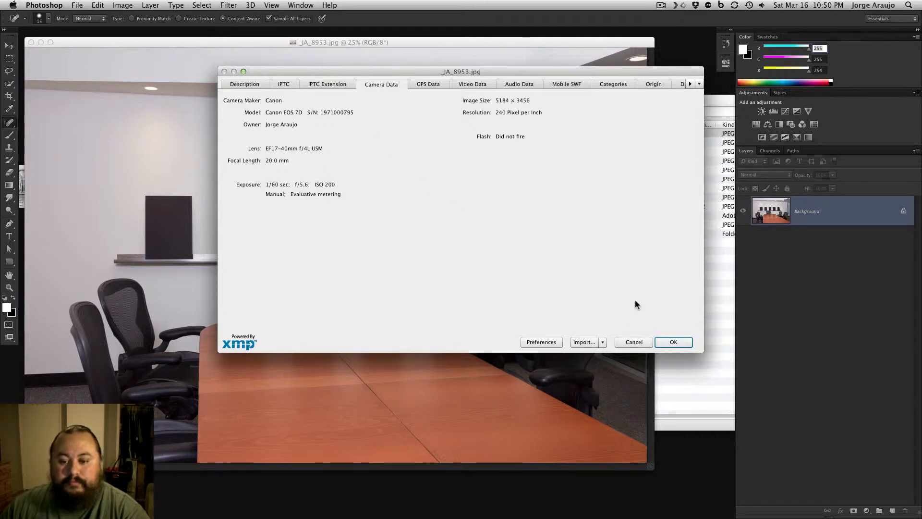
pyautogui.click(634, 342)
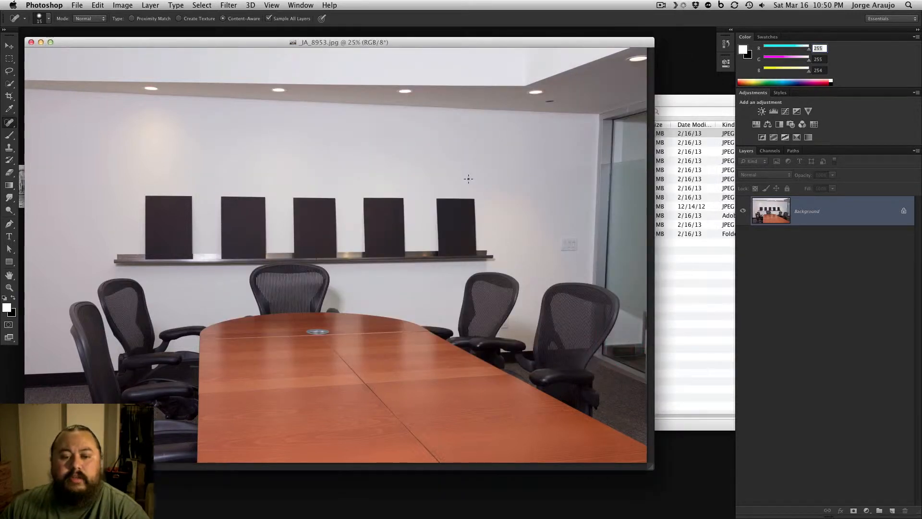
# Close the _JA_8953.jpg image and return to the Arterie Holiday Card folder in Finder
pyautogui.click(87, 44)
pyautogui.moveTo(87, 44); pyautogui.dragTo(97, 45)
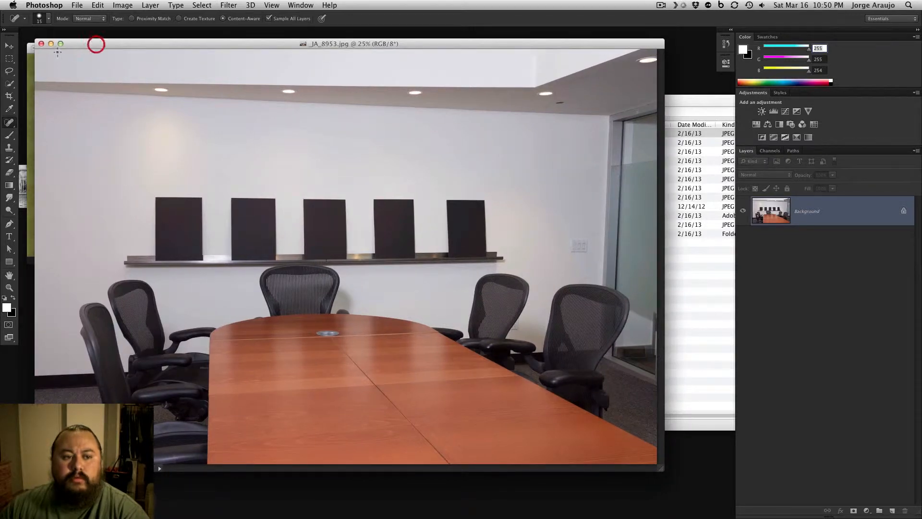
pyautogui.click(41, 44)
pyautogui.click(518, 259)
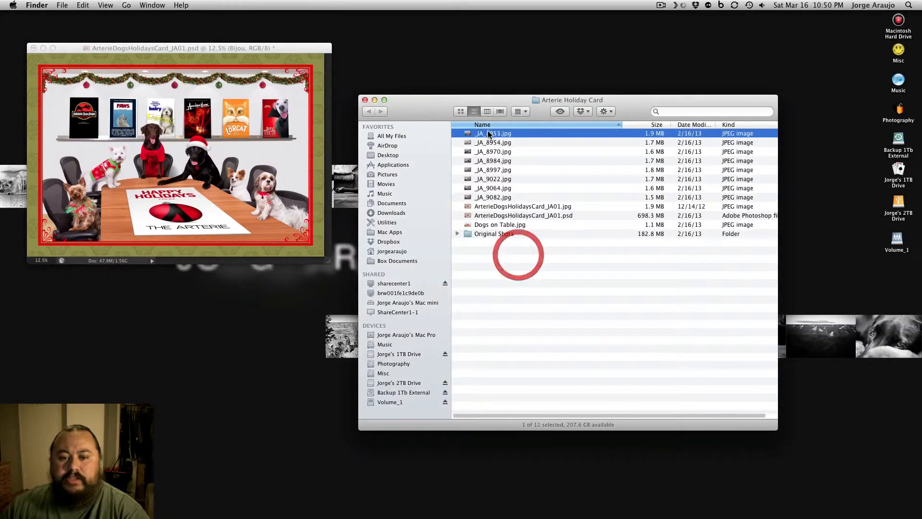
# Preview _JA_8953.jpg in Quick Look and compare it with the holiday card document
pyautogui.click(491, 133)
pyautogui.press('space')
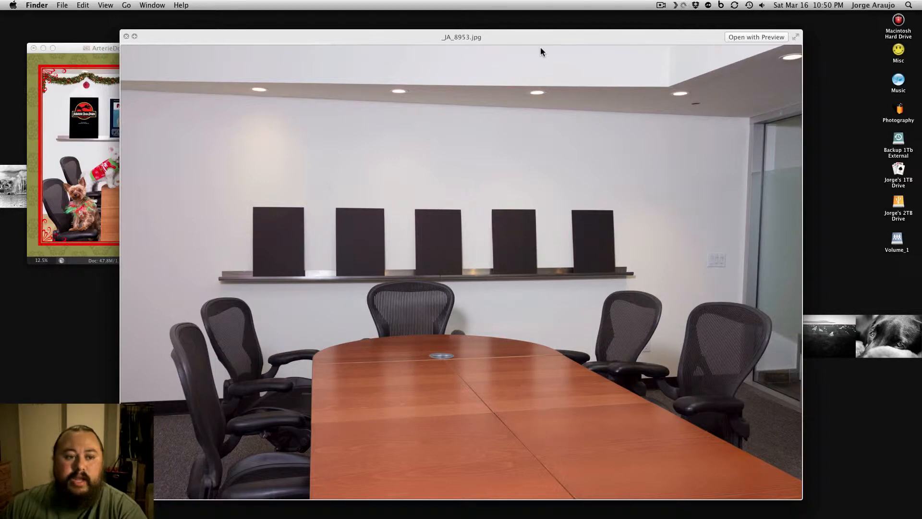
pyautogui.click(72, 48)
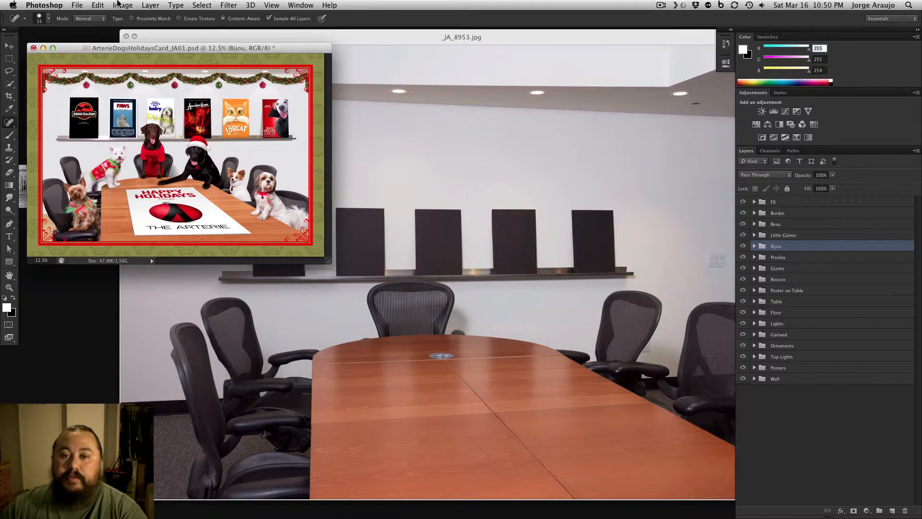
pyautogui.click(438, 47)
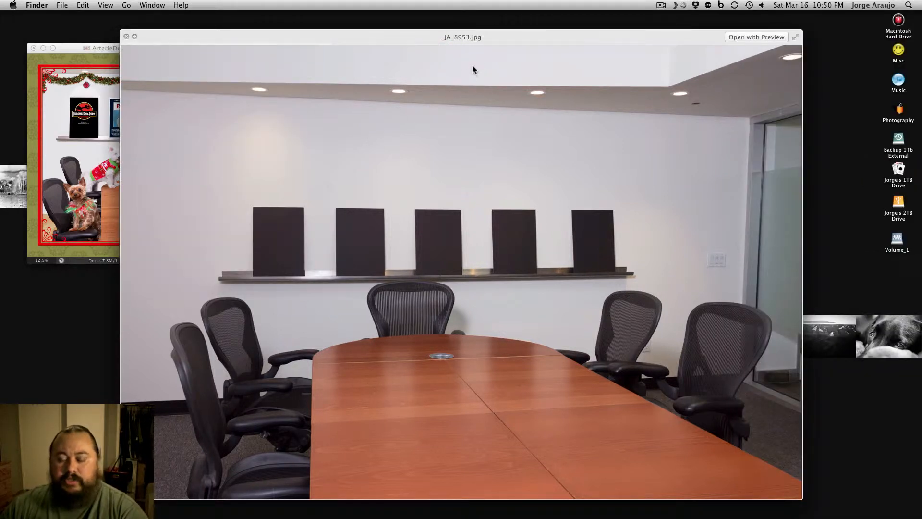
pyautogui.press('space')
# Preview _JA_8954.jpg, the conference room shot without chairs, in Quick Look
pyautogui.click(501, 140)
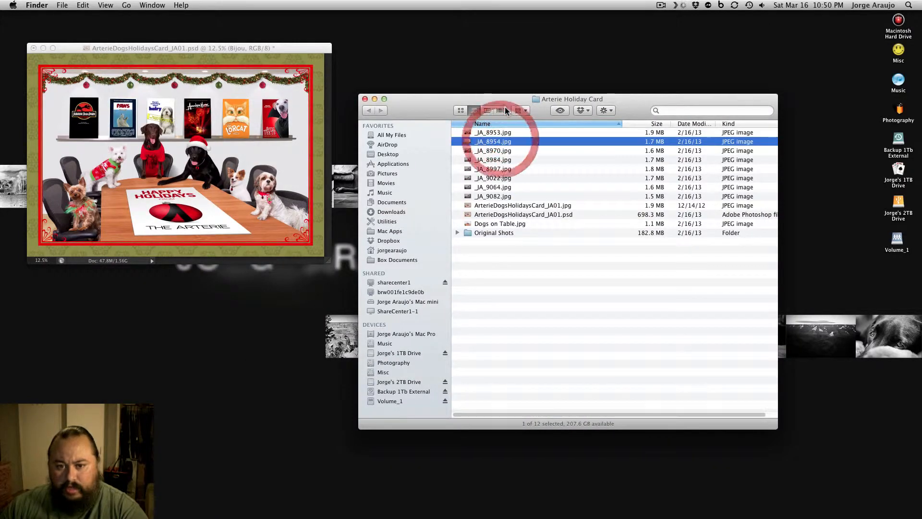
pyautogui.press('space')
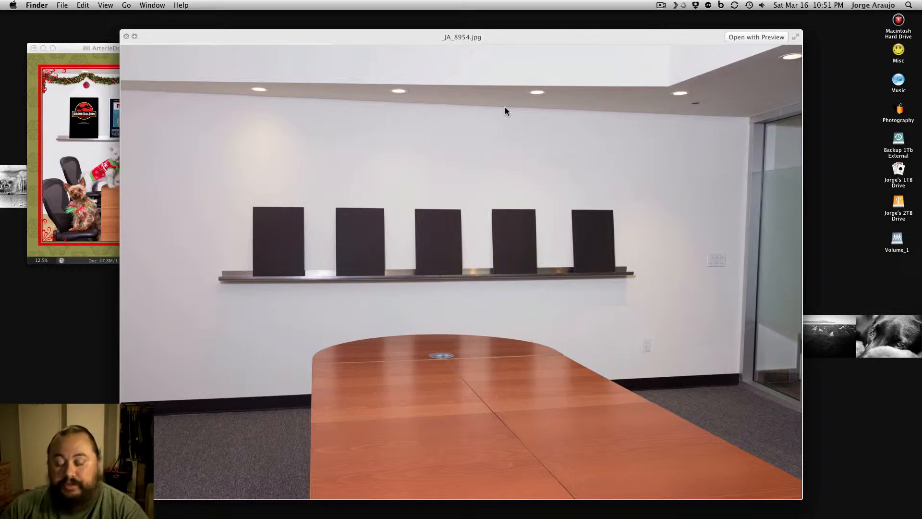
pyautogui.press('space')
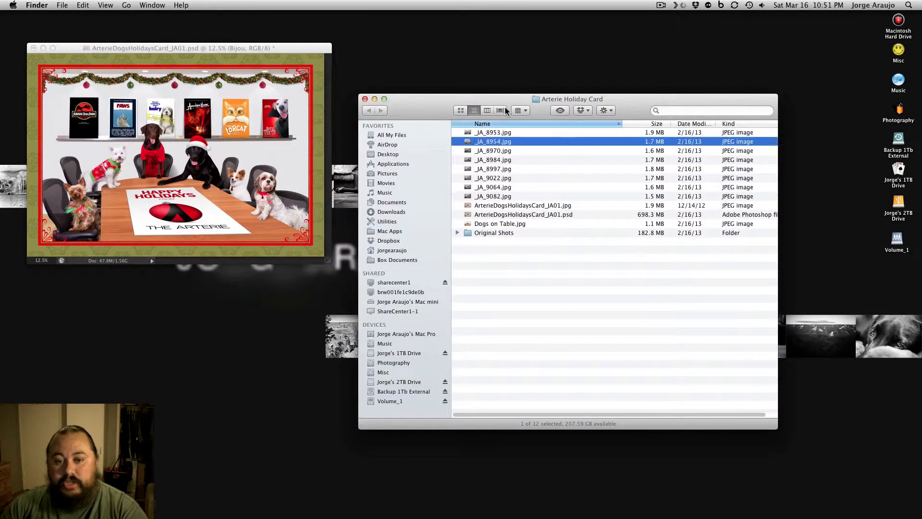
# Preview _JA_8970.jpg with the brown dog and compare it with the room shot _JA_8953.jpg
pyautogui.press('Down')
pyautogui.press('space')
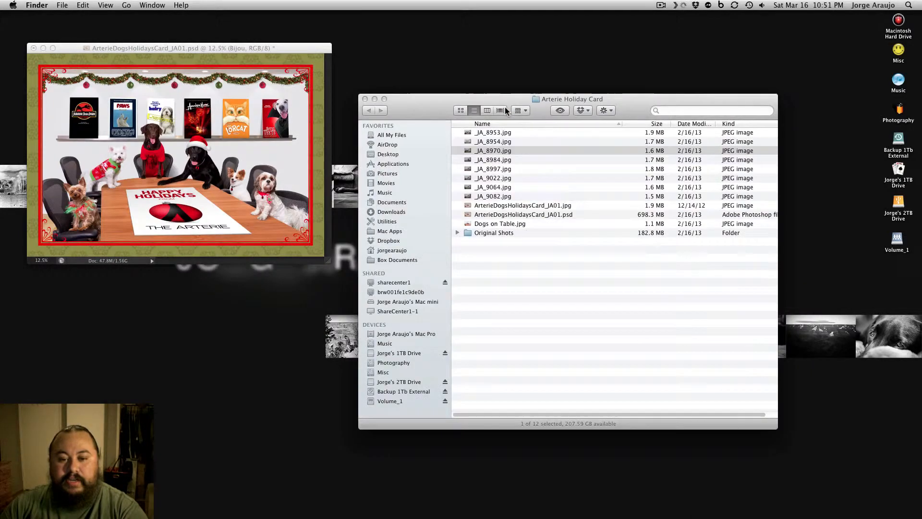
pyautogui.press('Up')
pyautogui.press('Up')
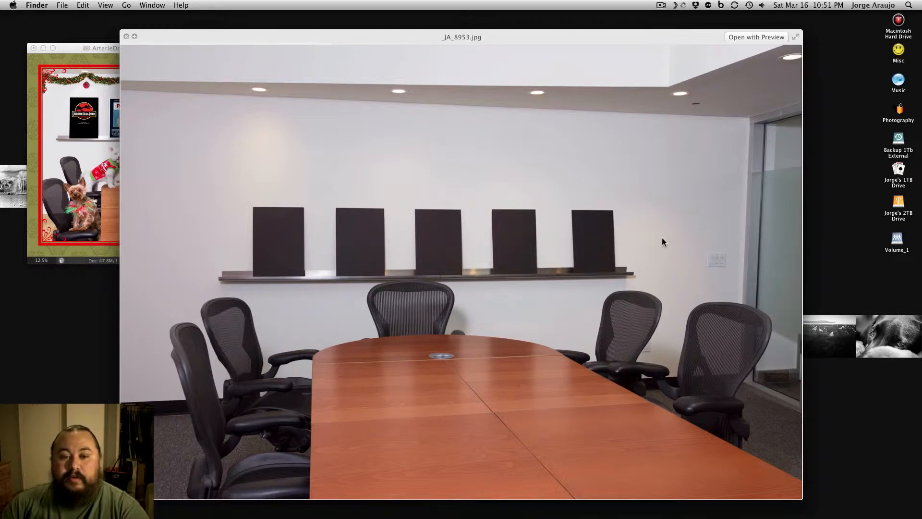
pyautogui.press('space')
# Preview the dog shots _JA_8970.jpg and _JA_8984.jpg one after the other in Quick Look
pyautogui.press('Down')
pyautogui.press('Down')
pyautogui.press('space')
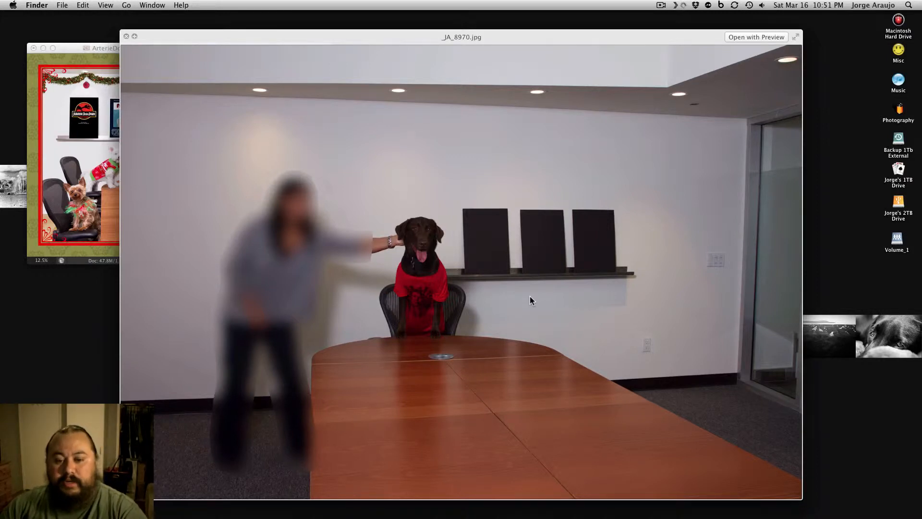
pyautogui.press('space')
pyautogui.press('Down')
pyautogui.press('space')
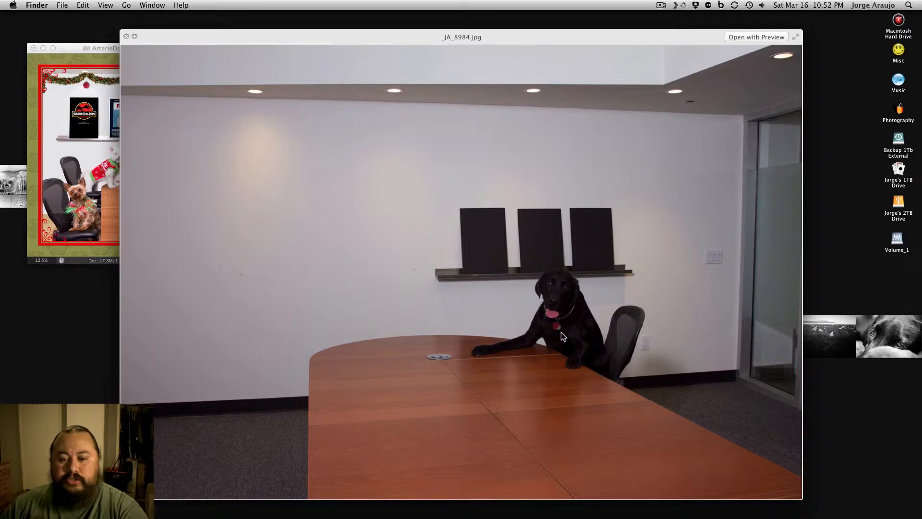
pyautogui.press('space')
# Preview the remaining dog shots from _JA_8997.jpg through _JA_9082.jpg in Quick Look
pyautogui.press('Down')
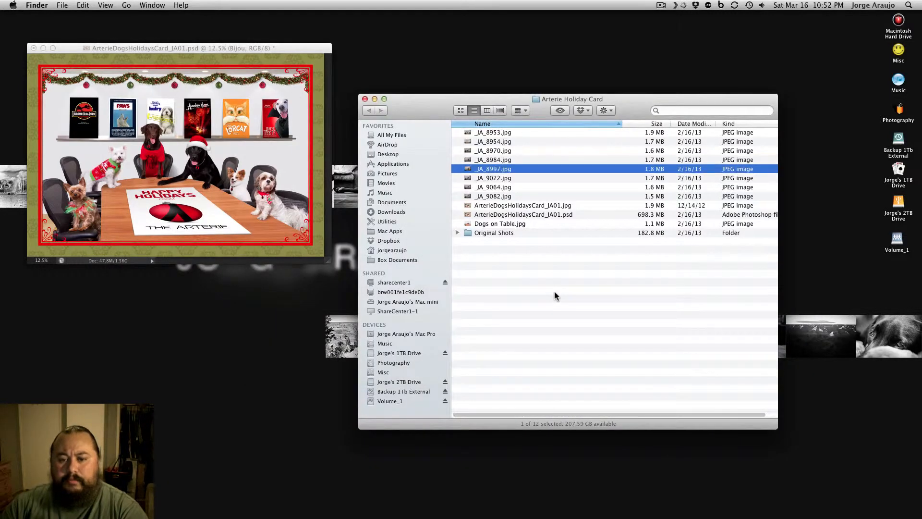
pyautogui.press('space')
pyautogui.press('space')
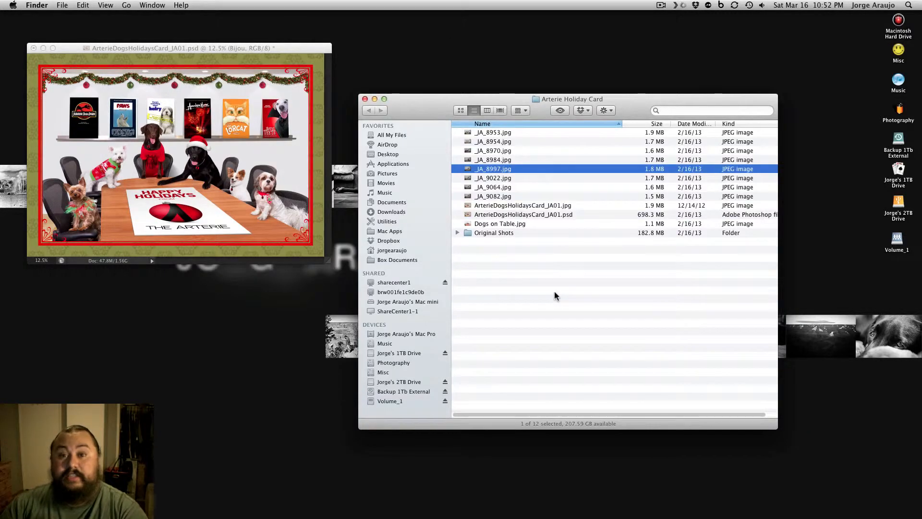
pyautogui.press('space')
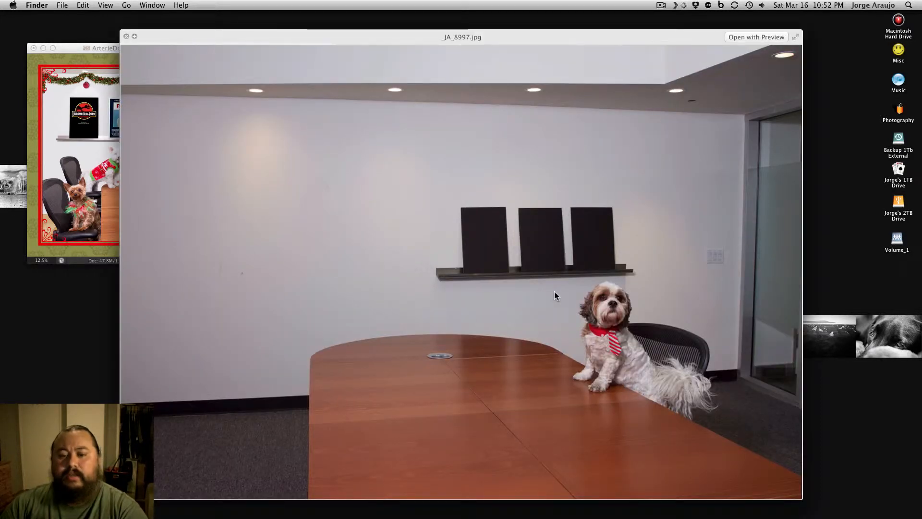
pyautogui.press('Down')
pyautogui.press('Down')
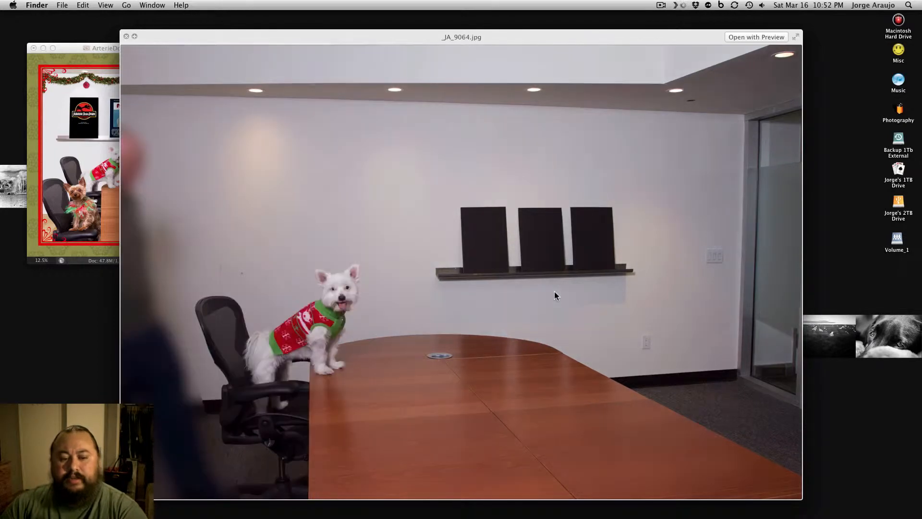
pyautogui.press('Down')
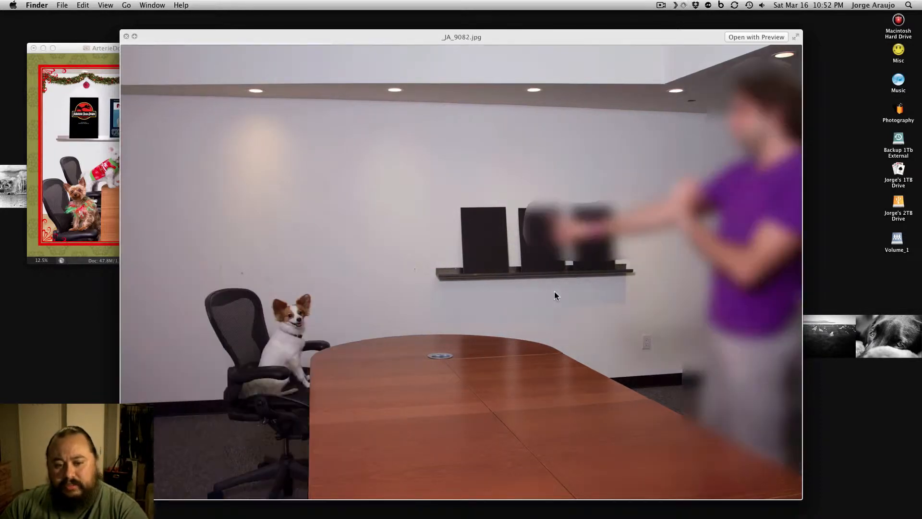
pyautogui.press('space')
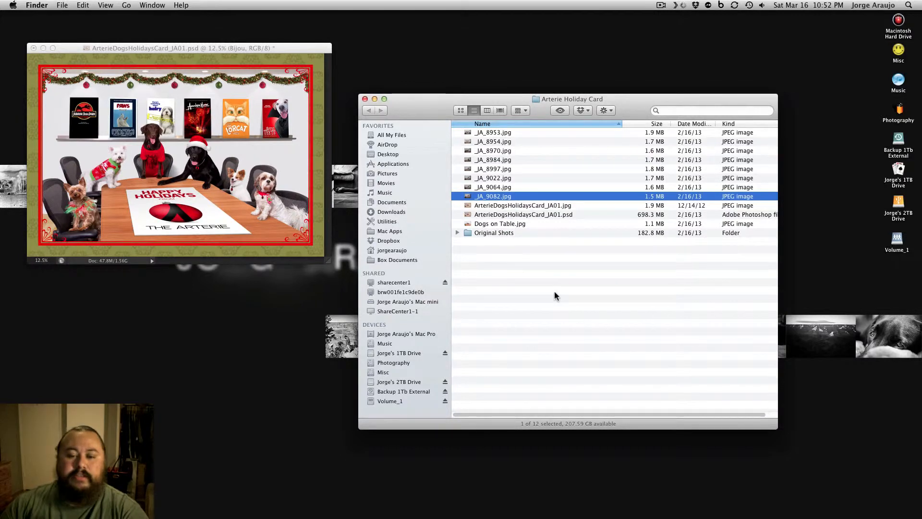
# Close the Finder folder window and show the holiday card in Photoshop at 25% in full screen mode with the menu bar
pyautogui.click(365, 99)
pyautogui.click(286, 52)
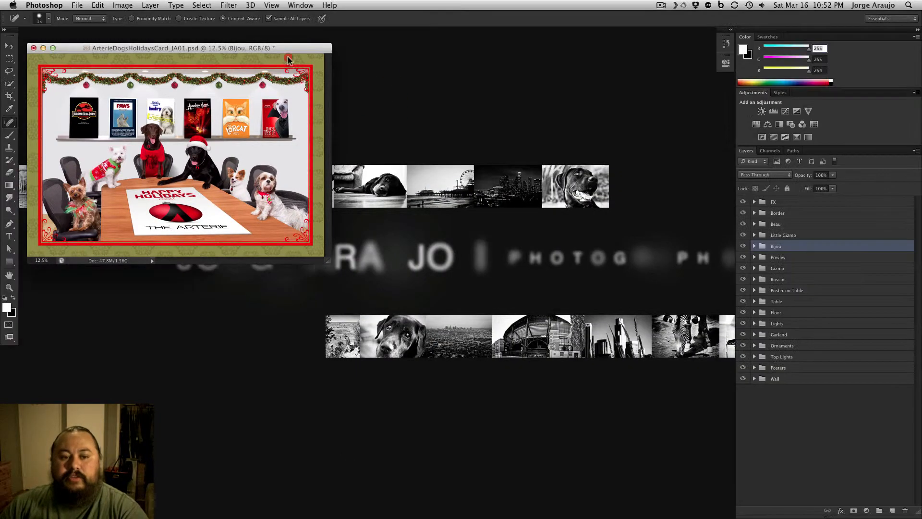
pyautogui.click(477, 101)
pyautogui.press('super+plus')
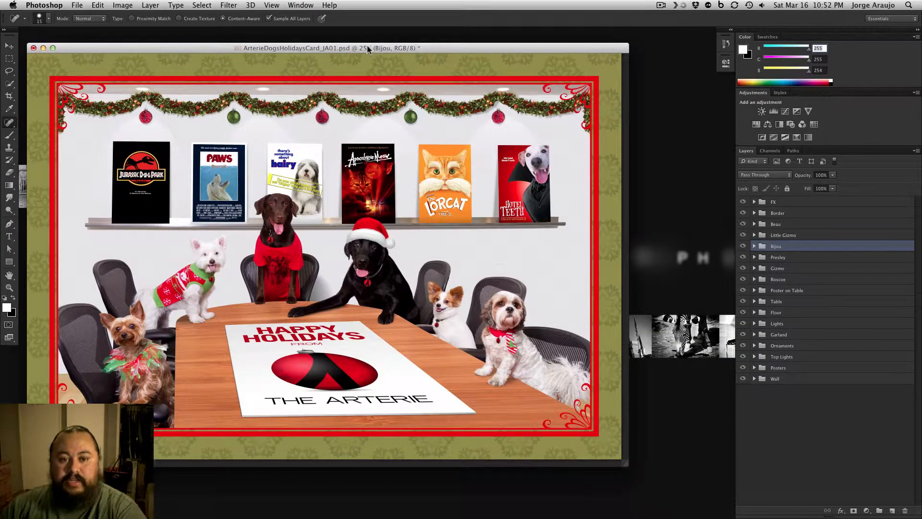
pyautogui.moveTo(367, 50); pyautogui.dragTo(406, 42)
pyautogui.press('f')
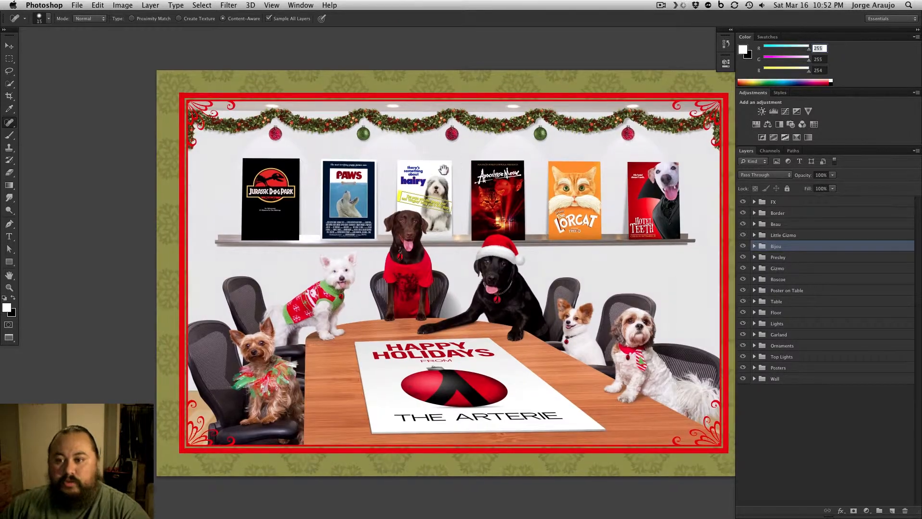
pyautogui.moveTo(482, 165); pyautogui.dragTo(411, 161)
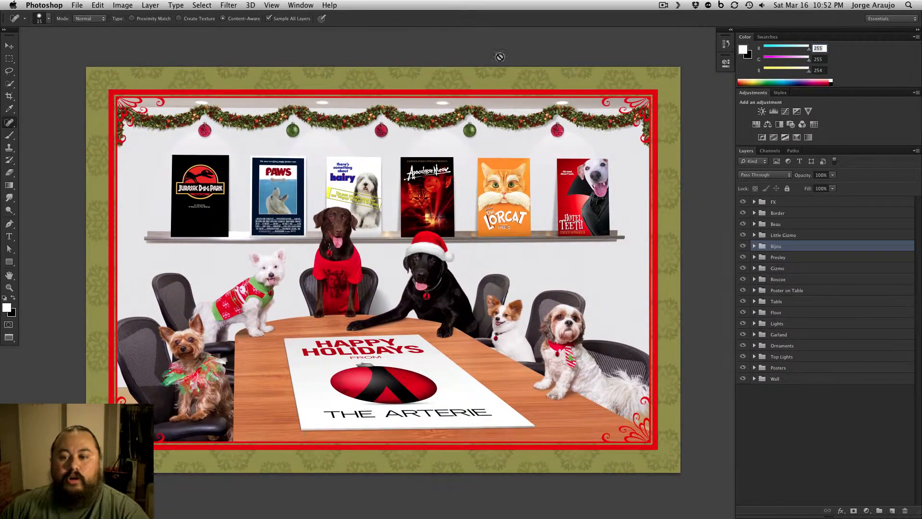
# Hide all layer groups from FX down to Wall and expand the Wall group
pyautogui.moveTo(743, 207); pyautogui.dragTo(740, 397)
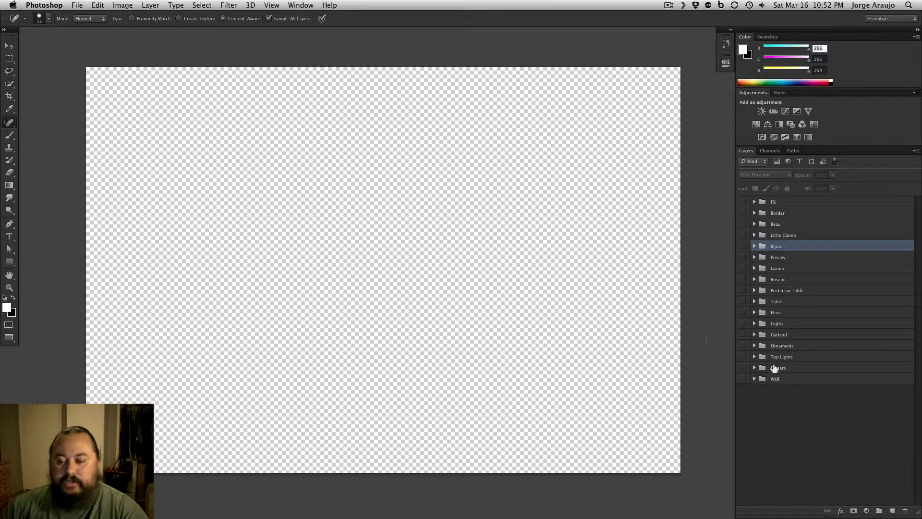
pyautogui.click(754, 379)
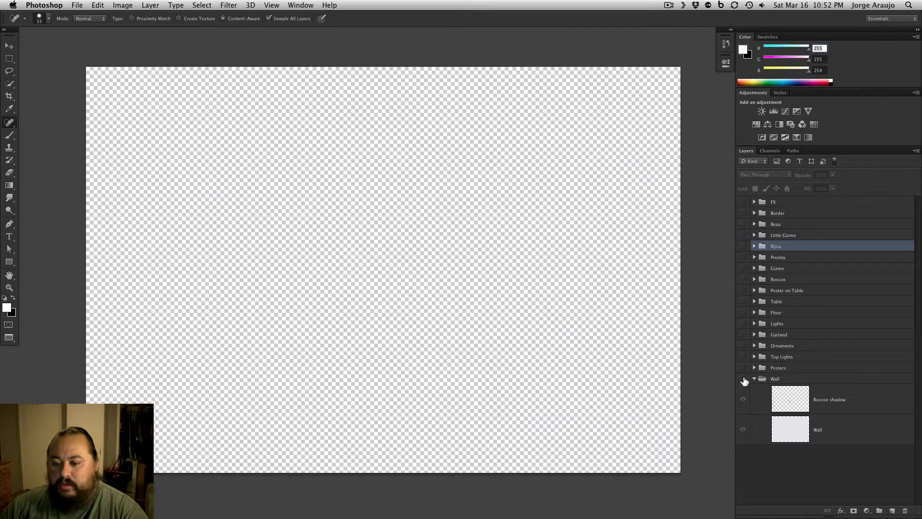
# Make the Wall group visible and return the document to the standard windowed screen mode
pyautogui.click(744, 379)
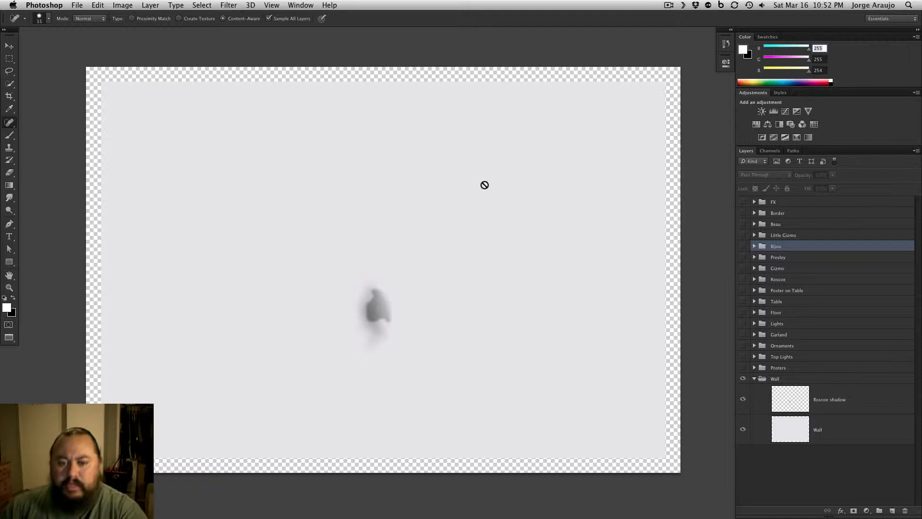
pyautogui.press('f')
pyautogui.press('f')
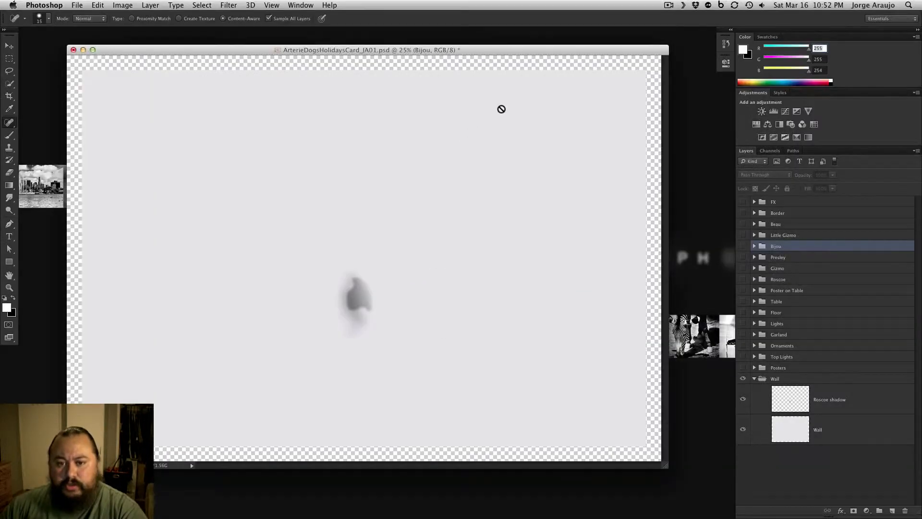
# Switch to Finder and preview the conference room shot _JA_8953.jpg in Quick Look
pyautogui.press('super+Tab')
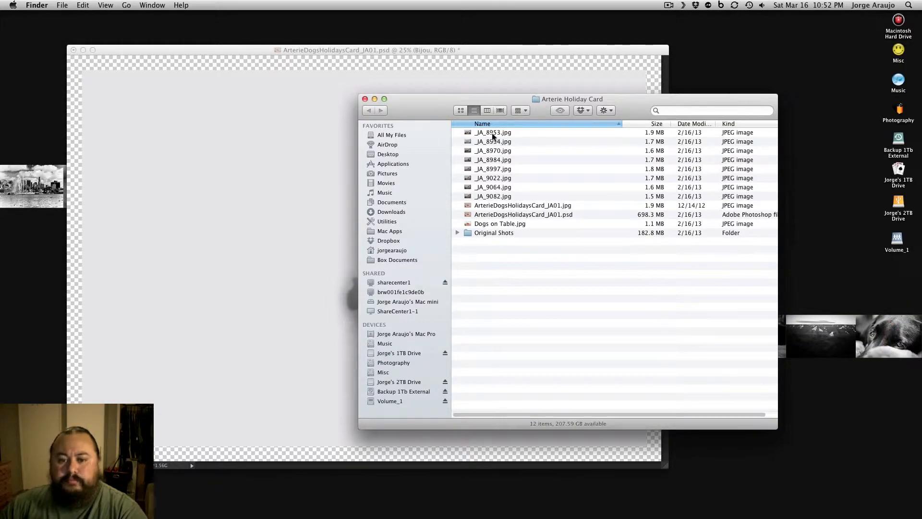
pyautogui.click(493, 137)
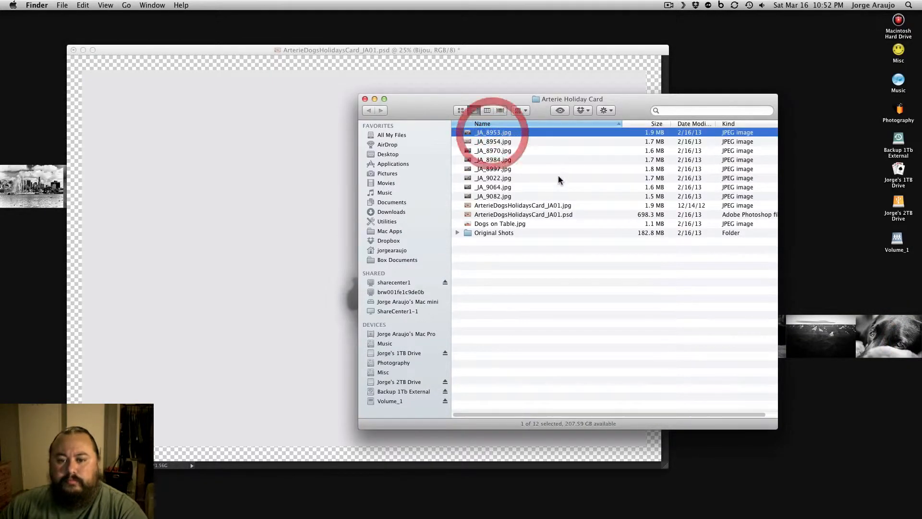
pyautogui.press('space')
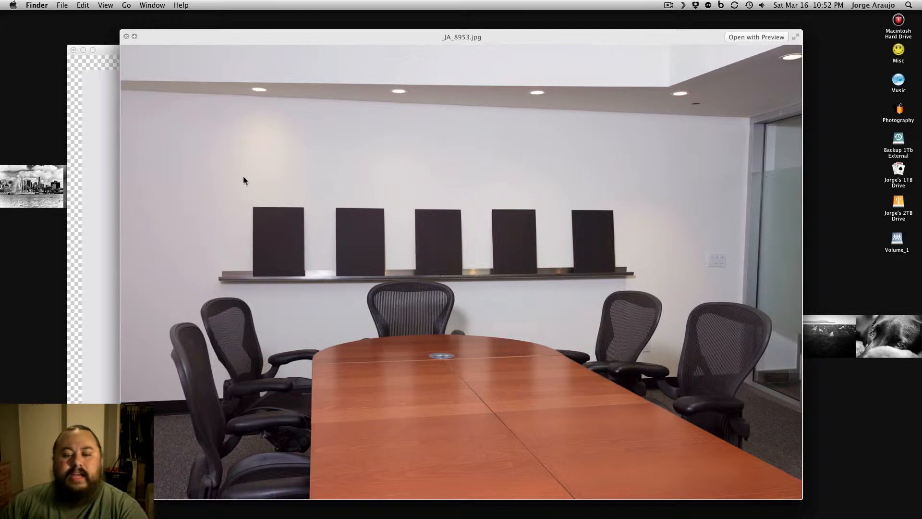
pyautogui.press('space')
# Switch back to Photoshop and briefly show all groups from Posters up to Beau, hiding them again
pyautogui.click(179, 48)
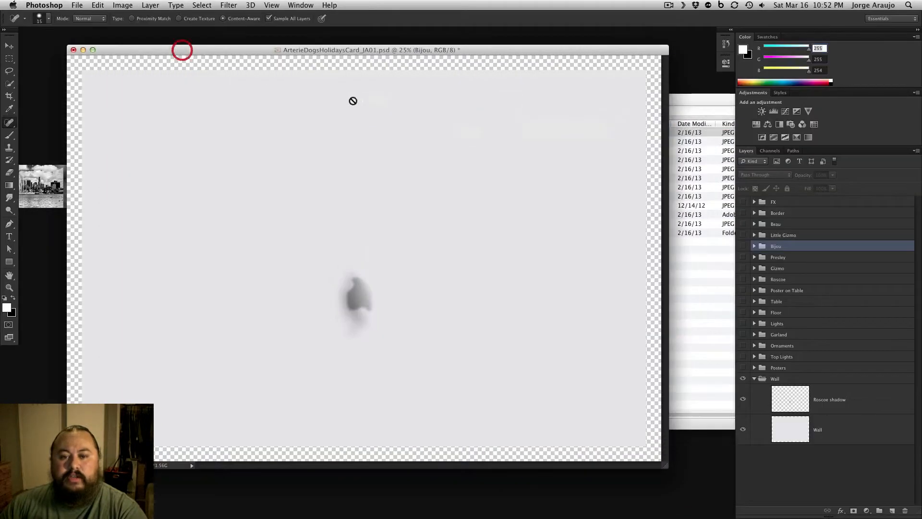
pyautogui.moveTo(744, 364); pyautogui.dragTo(743, 202)
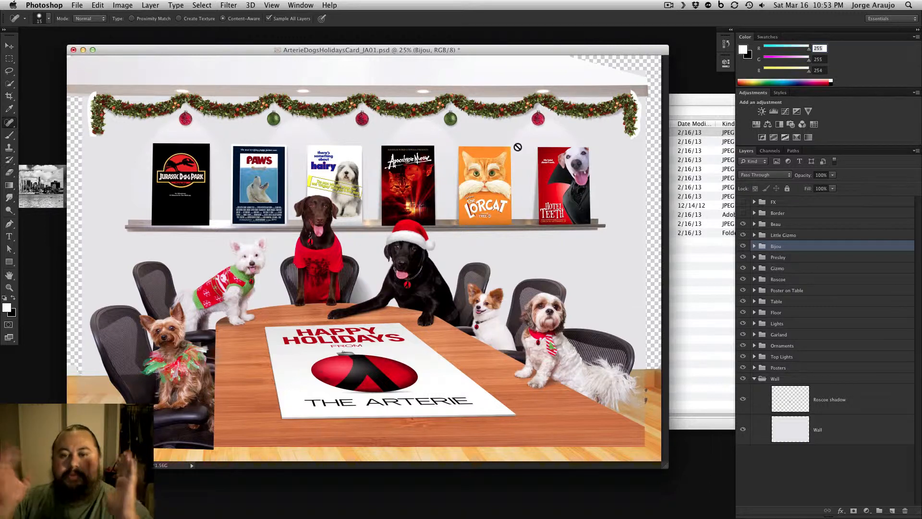
pyautogui.moveTo(743, 224); pyautogui.dragTo(792, 366)
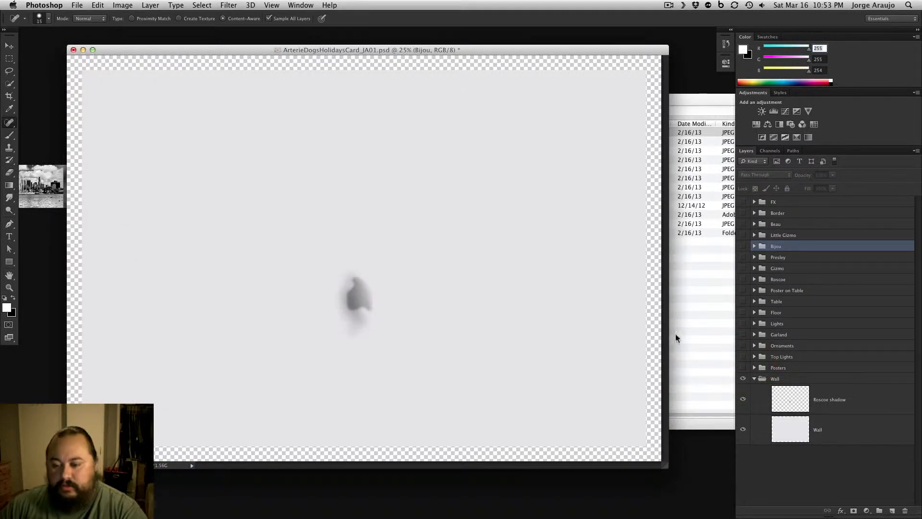
# Toggle the Wall layer and the Roscoe shadow layer off and on to check what each contributes
pyautogui.click(744, 430)
pyautogui.click(744, 430)
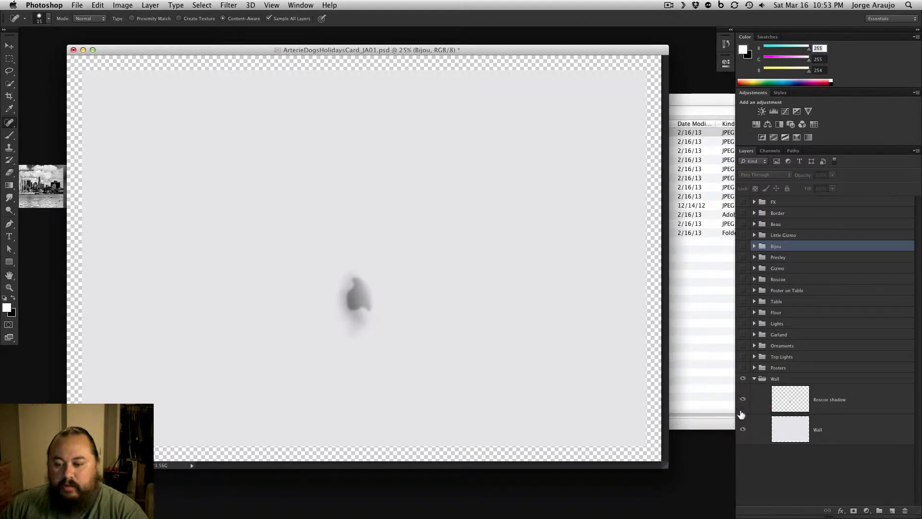
pyautogui.click(739, 401)
pyautogui.click(739, 402)
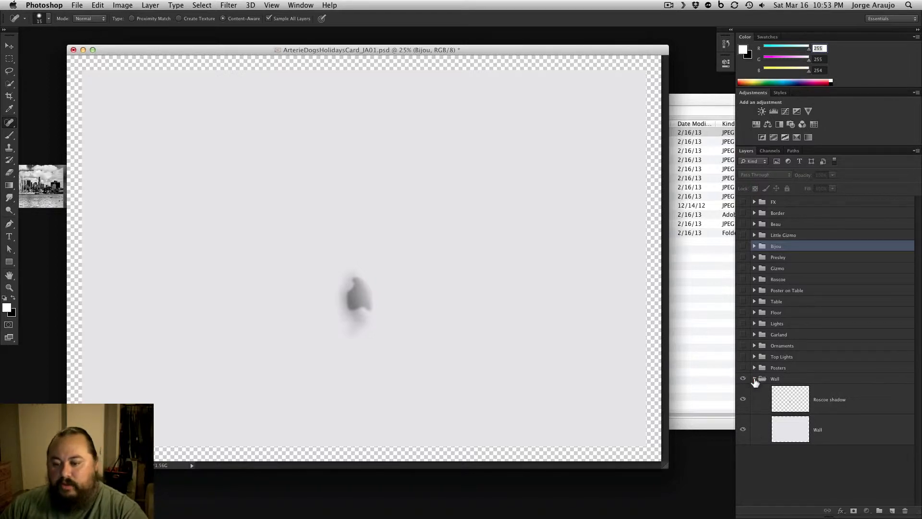
# Collapse the Wall group, and make the Posters group visible and expand it down to its shelf and posters layer
pyautogui.click(755, 379)
pyautogui.click(743, 368)
pyautogui.click(755, 368)
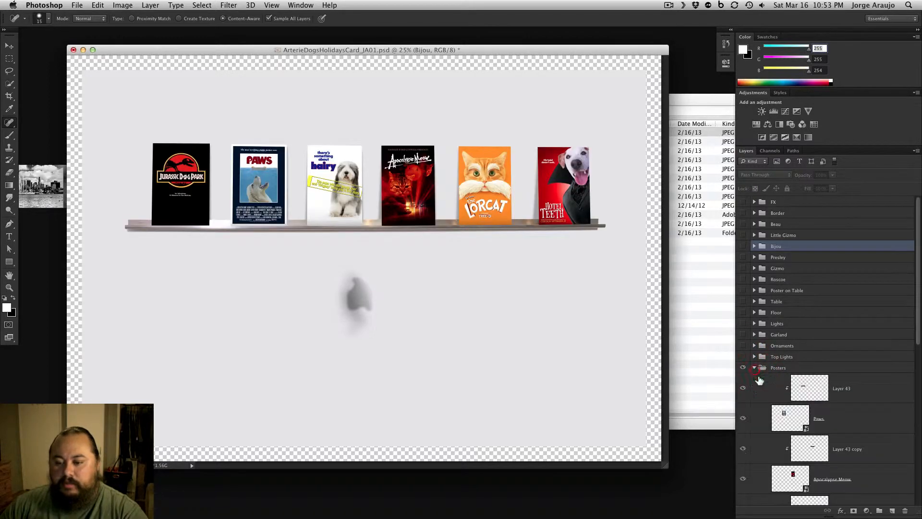
pyautogui.moveTo(918, 336); pyautogui.dragTo(913, 471)
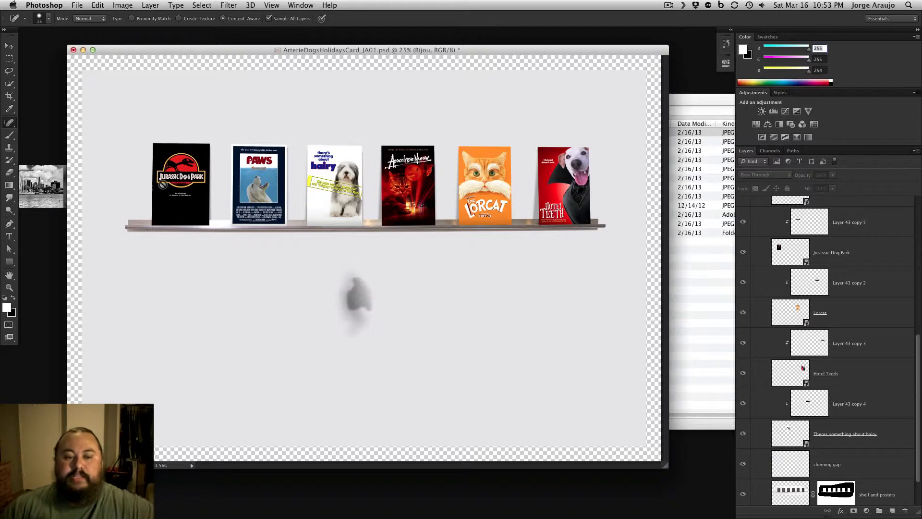
# Examine the movie posters along the shelf at 50% zoom, and return to 25% with the document window repositioned
pyautogui.press('super+plus')
pyautogui.press('super+plus')
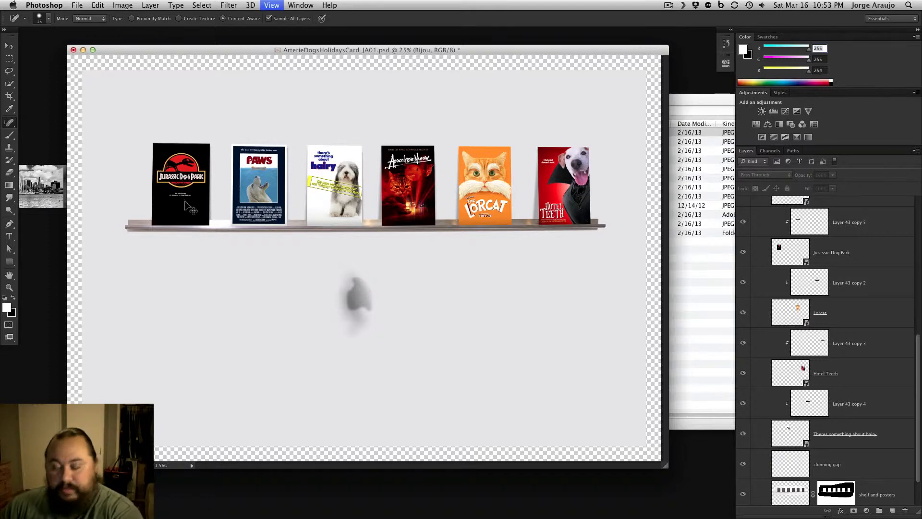
pyautogui.moveTo(209, 223); pyautogui.dragTo(555, 341)
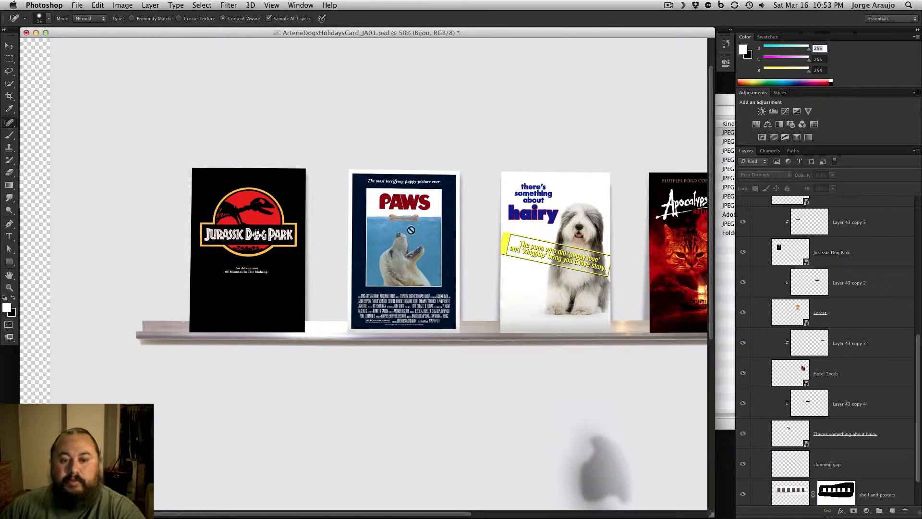
pyautogui.moveTo(429, 255); pyautogui.dragTo(258, 235)
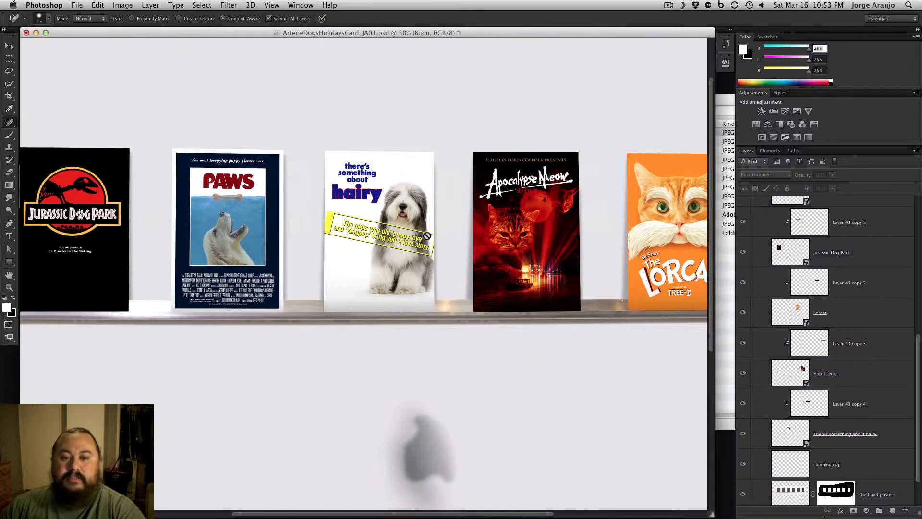
pyautogui.hscroll(5, 562, 231)
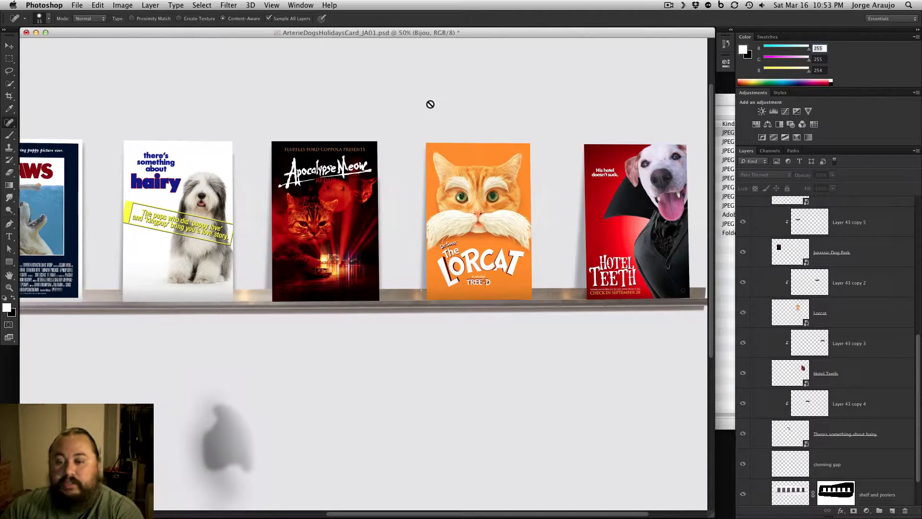
pyautogui.press('super+minus')
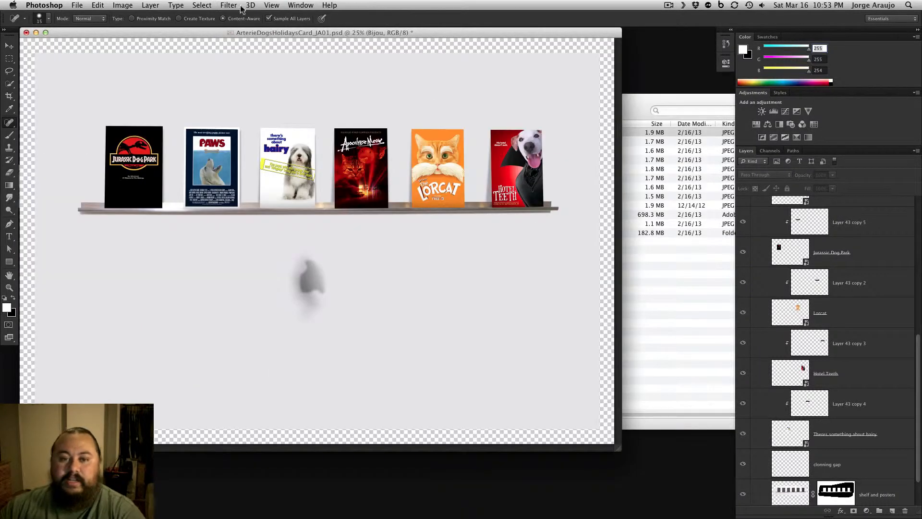
pyautogui.moveTo(434, 29); pyautogui.dragTo(519, 53)
# Activate the Move tool and hide all layers inside the Posters group
pyautogui.press('v')
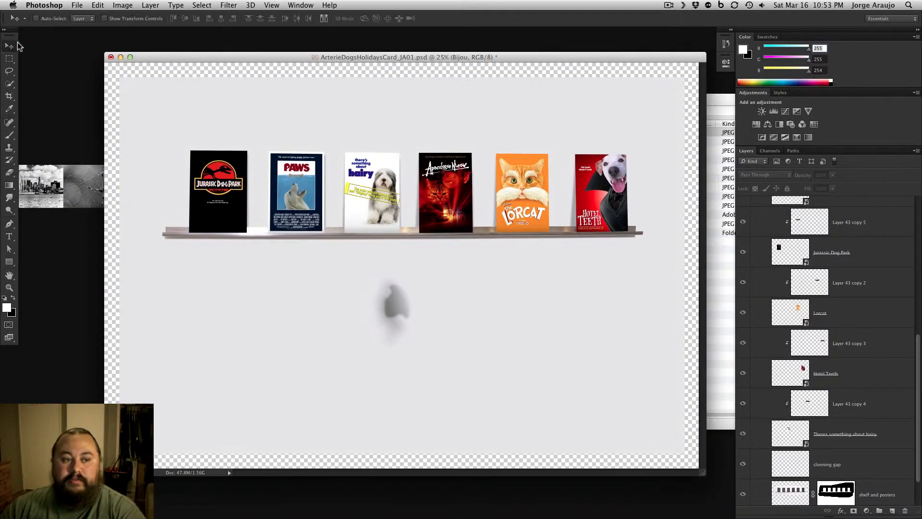
pyautogui.scroll(10, 920, 342)
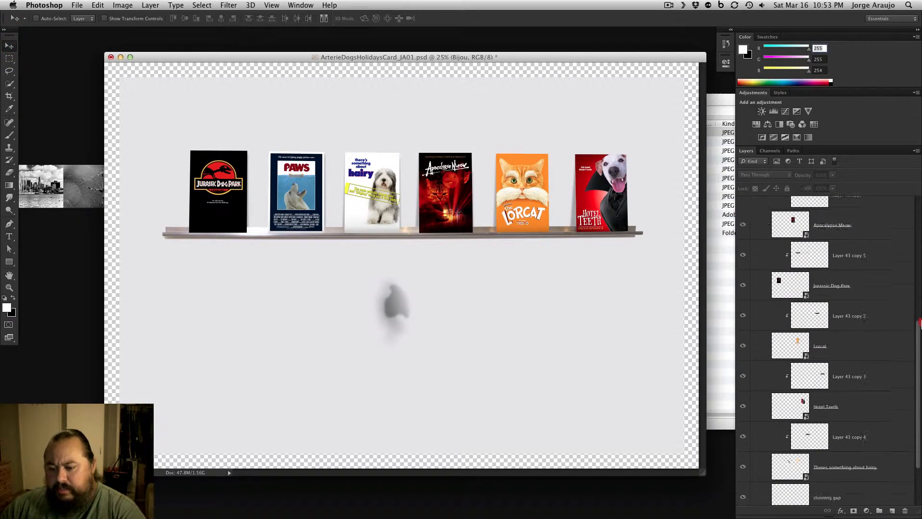
pyautogui.click(743, 301)
pyautogui.moveTo(744, 302); pyautogui.dragTo(743, 516)
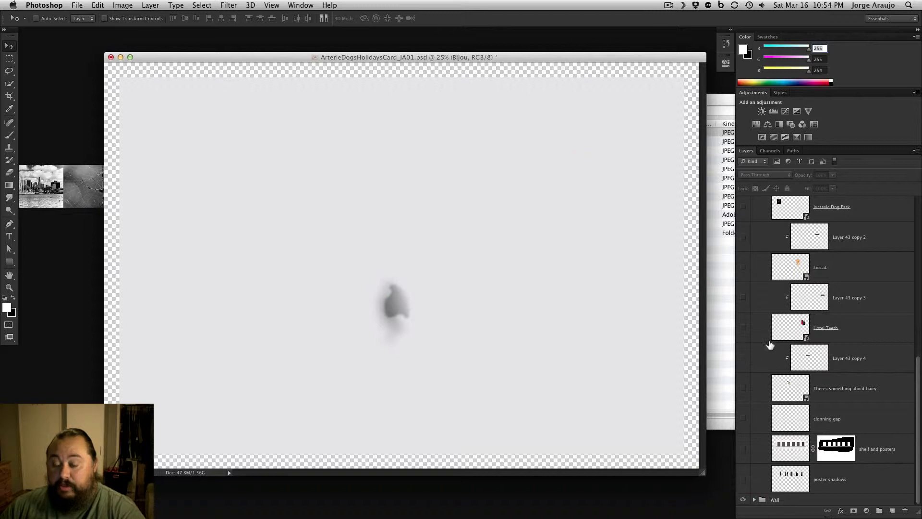
# Show the poster shadows layer and the shelf and posters layer
pyautogui.click(743, 479)
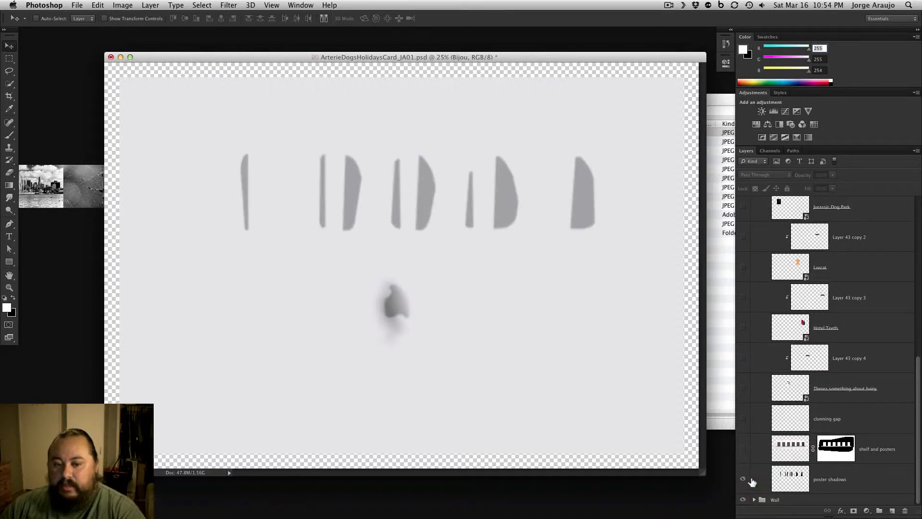
pyautogui.click(743, 449)
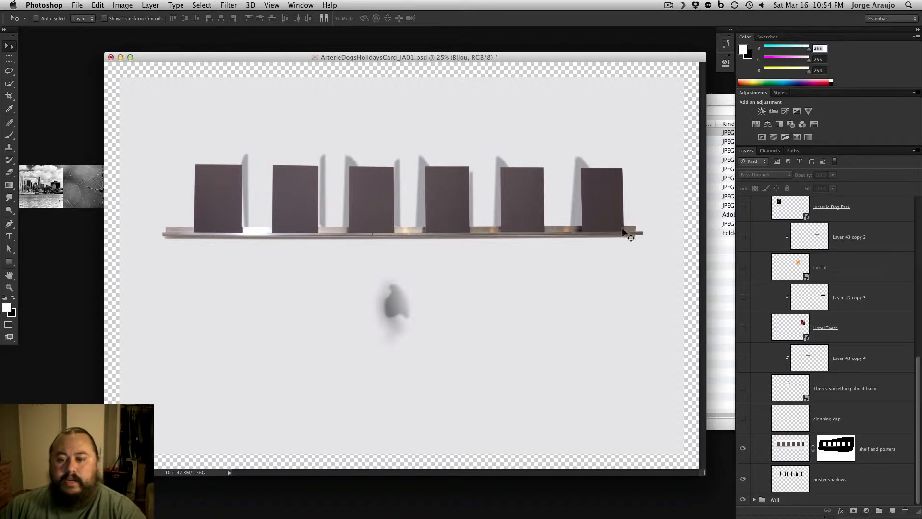
# Disable and re-enable the shelf and posters layer mask several times to compare the masked and unmasked shelf
pyautogui.keyDown('shift'); pyautogui.click(836, 449); pyautogui.keyUp('shift')
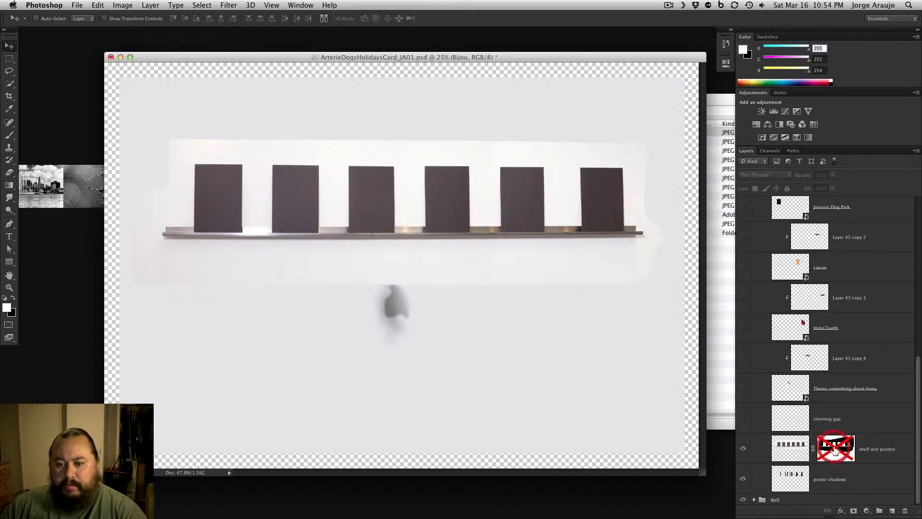
pyautogui.keyDown('shift'); pyautogui.click(832, 448); pyautogui.keyUp('shift')
pyautogui.keyDown('shift'); pyautogui.click(832, 449); pyautogui.keyUp('shift')
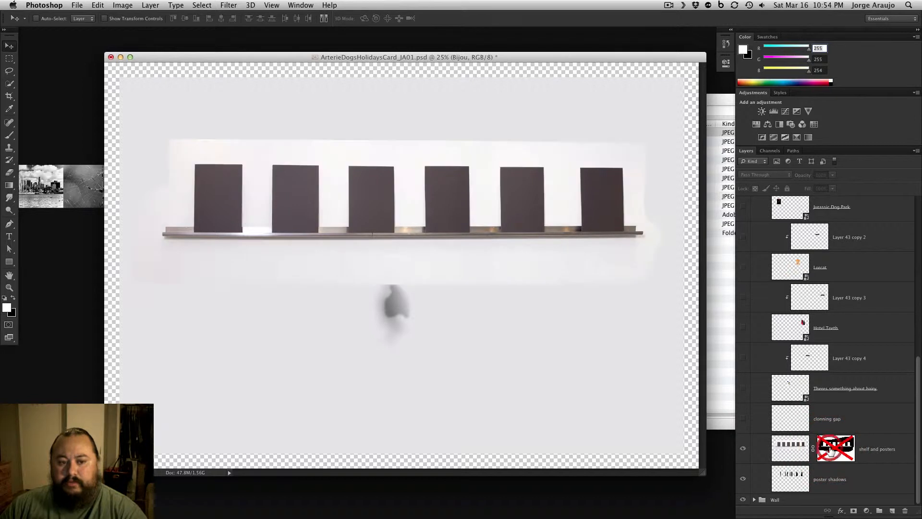
pyautogui.keyDown('shift'); pyautogui.click(835, 452); pyautogui.keyUp('shift')
pyautogui.keyDown('shift'); pyautogui.click(838, 459); pyautogui.keyUp('shift')
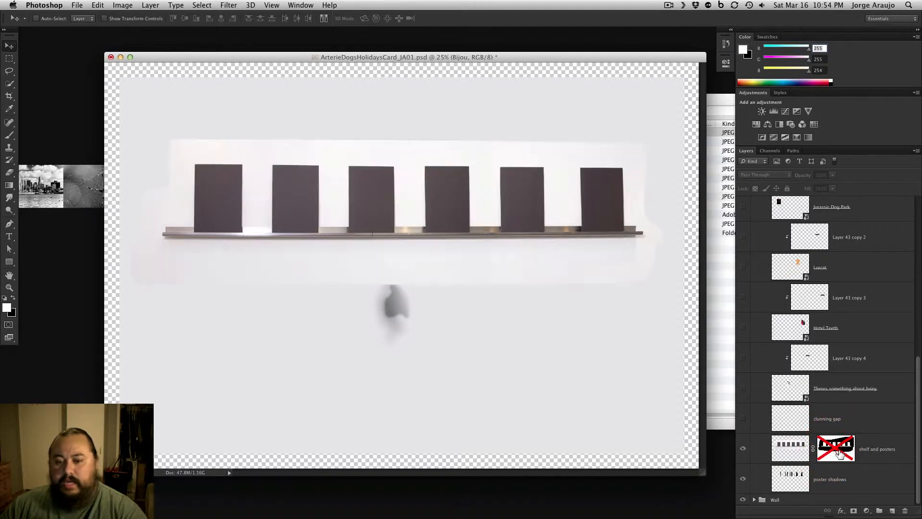
pyautogui.keyDown('shift'); pyautogui.click(836, 457); pyautogui.keyUp('shift')
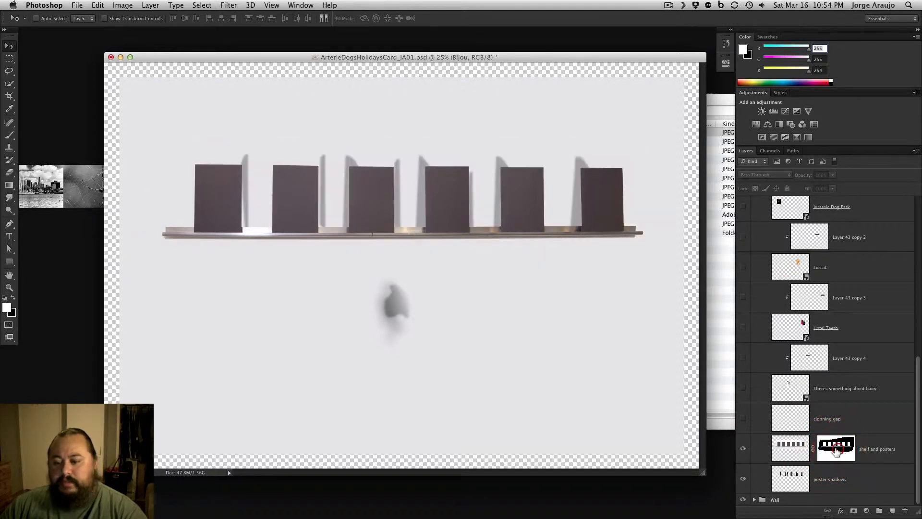
# Show the clonning gap layer and the Theres something about hairy and Hotel Teeth posters with their clipped layers
pyautogui.click(744, 421)
pyautogui.click(743, 421)
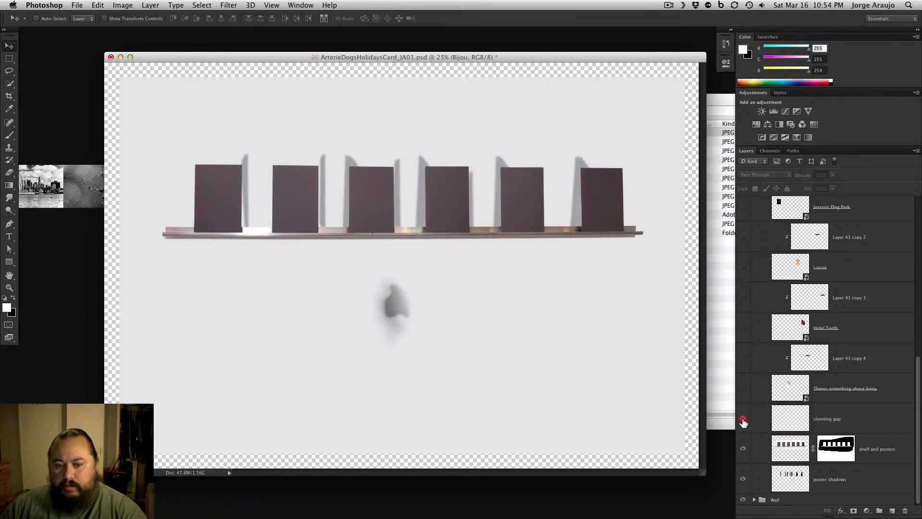
pyautogui.click(745, 389)
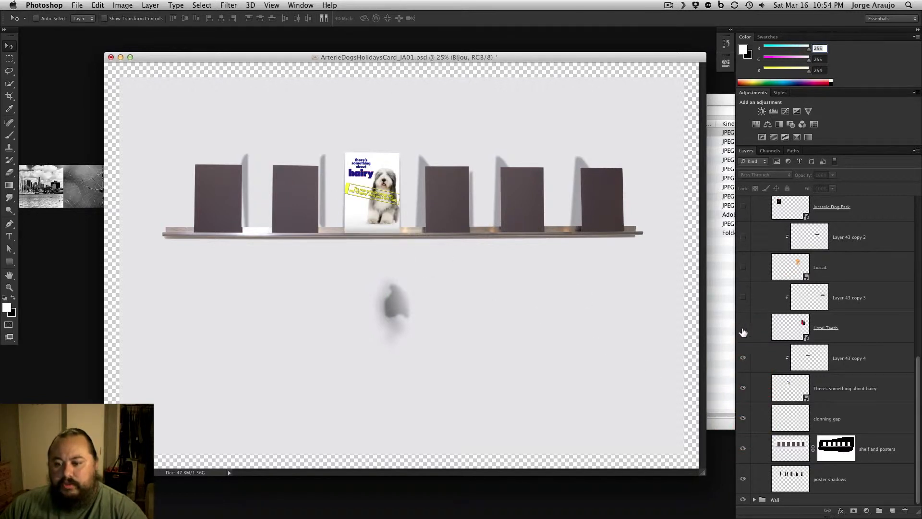
pyautogui.moveTo(743, 332); pyautogui.dragTo(743, 295)
# Show the Lorcat, Jurassic Dog Park, Apocalypse Meow and Paws poster layers along with their clipped layers
pyautogui.scroll(3, 895, 346)
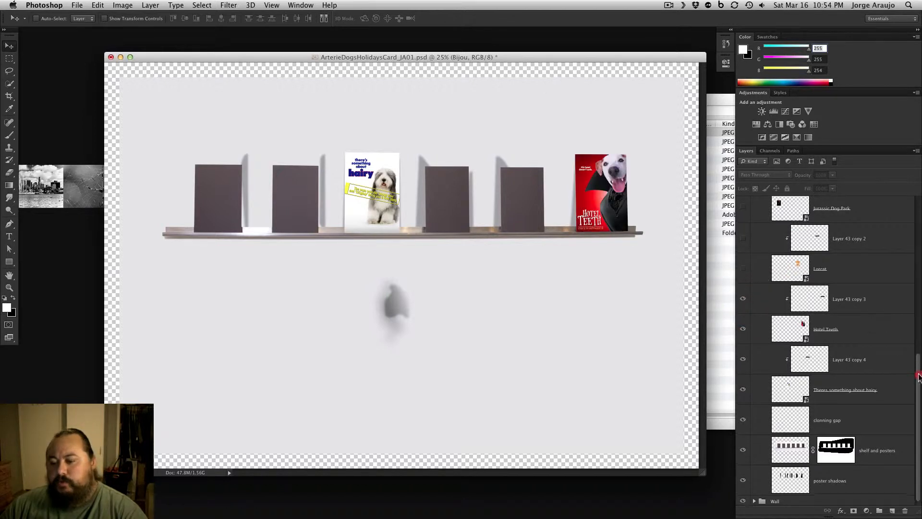
pyautogui.moveTo(743, 325); pyautogui.dragTo(742, 264)
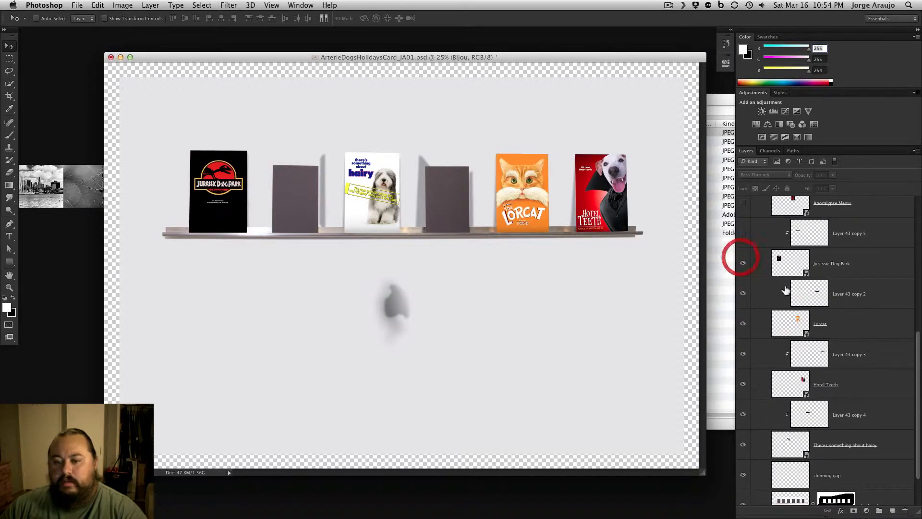
pyautogui.moveTo(918, 345); pyautogui.dragTo(916, 324)
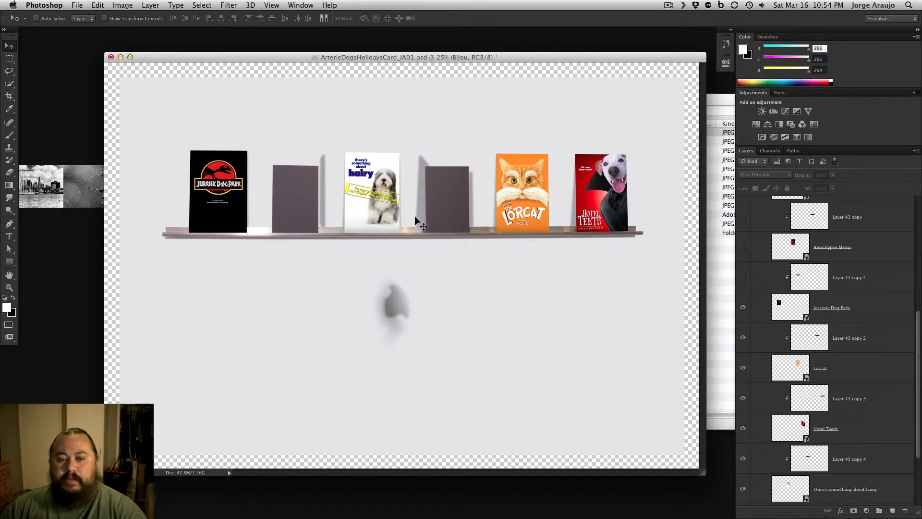
pyautogui.moveTo(743, 275); pyautogui.dragTo(744, 216)
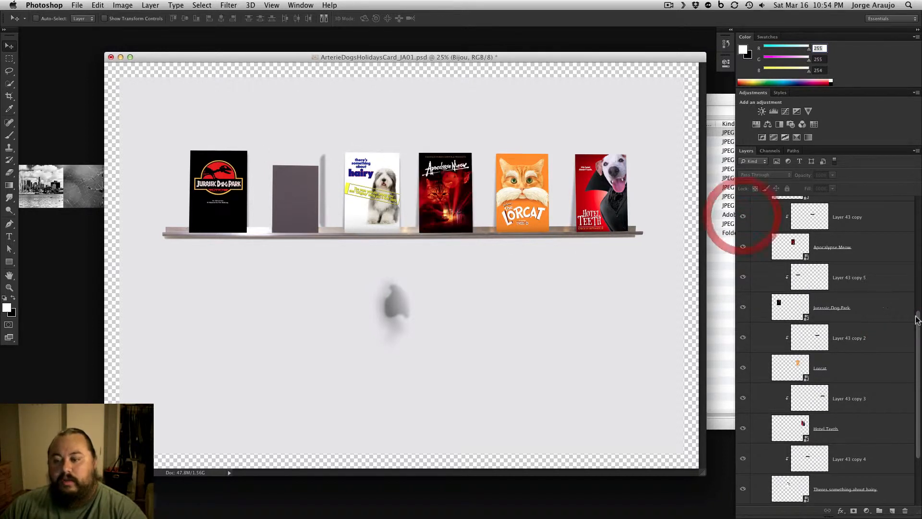
pyautogui.moveTo(918, 320); pyautogui.dragTo(915, 239)
pyautogui.moveTo(743, 352); pyautogui.dragTo(743, 322)
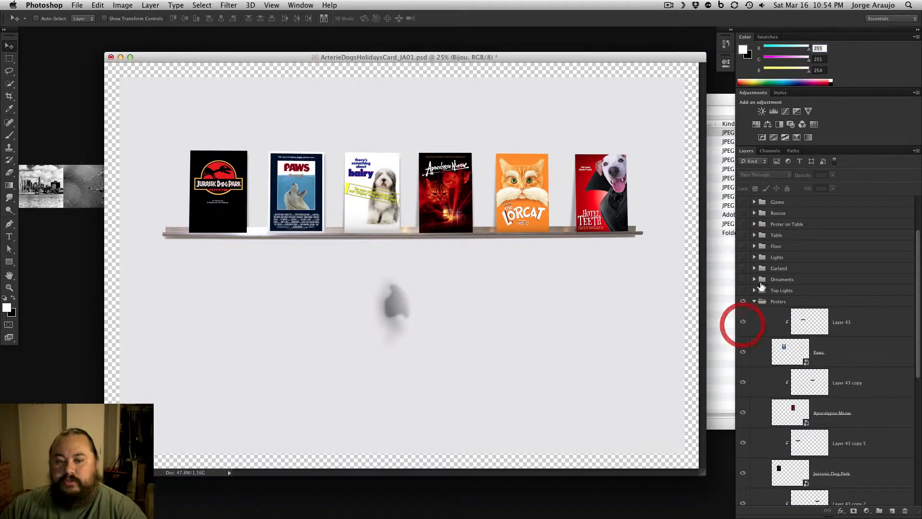
# Collapse the Posters group and make the Top Lights group visible
pyautogui.click(756, 302)
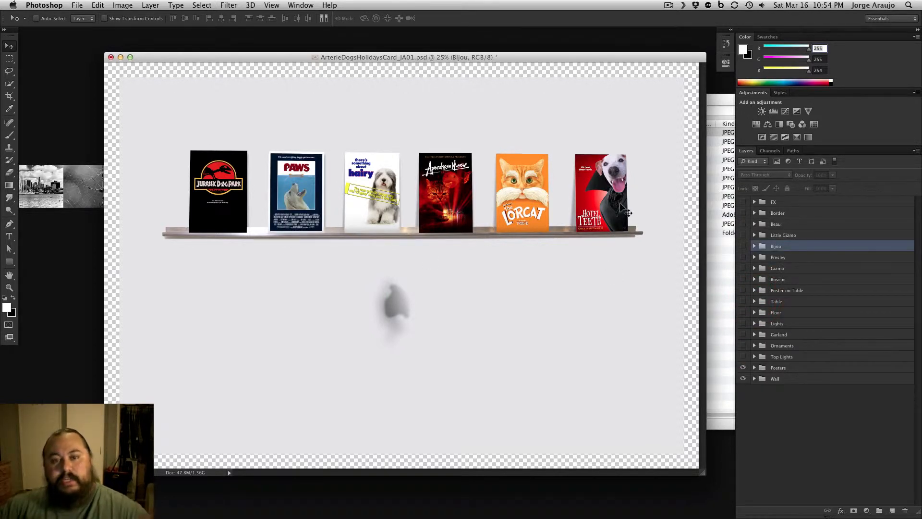
pyautogui.click(743, 357)
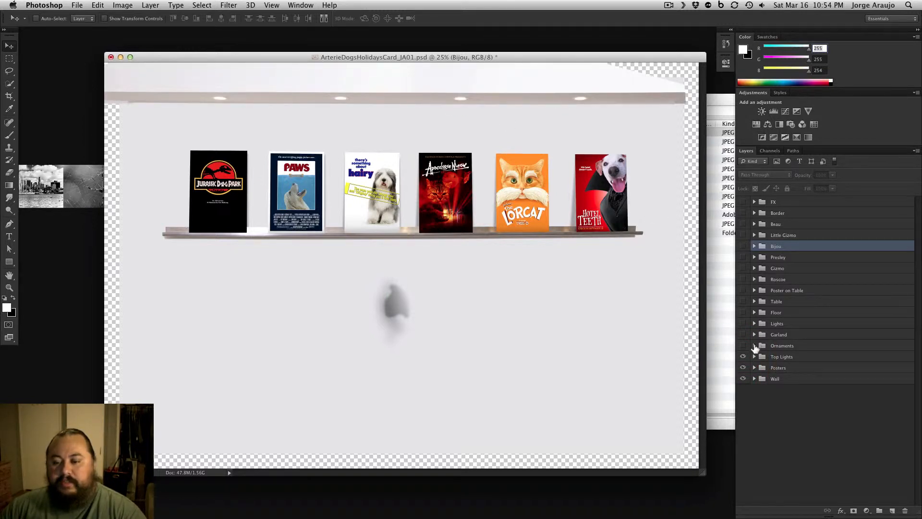
# Reveal the Light panel, Edge fix and Clonning layers of the Top Lights group one by one, and collapse the group
pyautogui.click(755, 357)
pyautogui.click(744, 434)
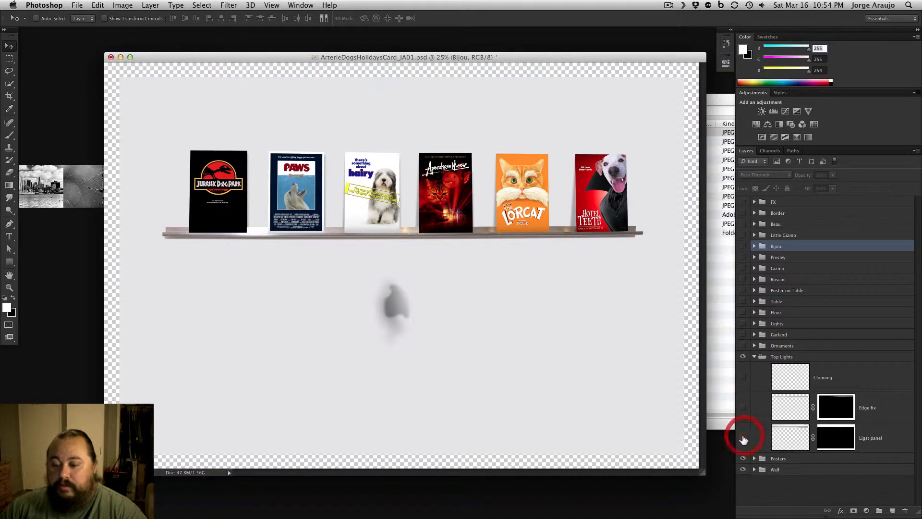
pyautogui.click(743, 435)
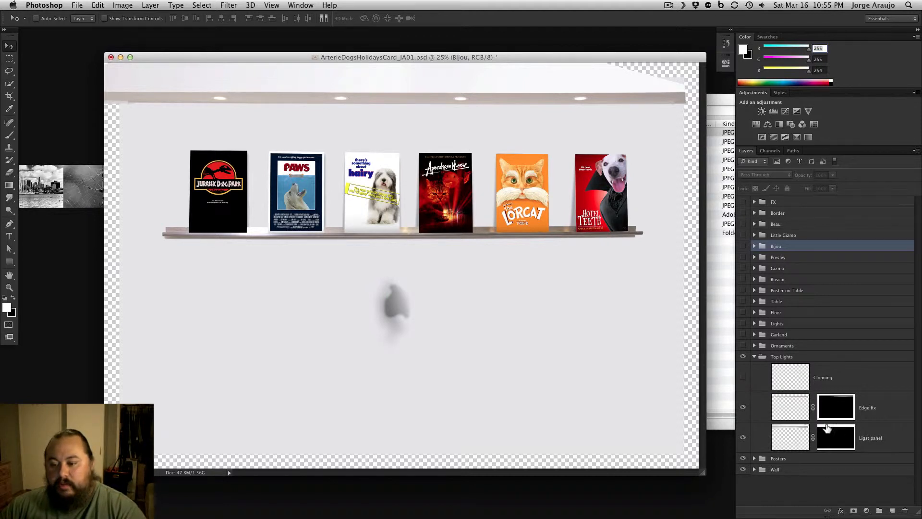
pyautogui.click(746, 407)
pyautogui.click(744, 407)
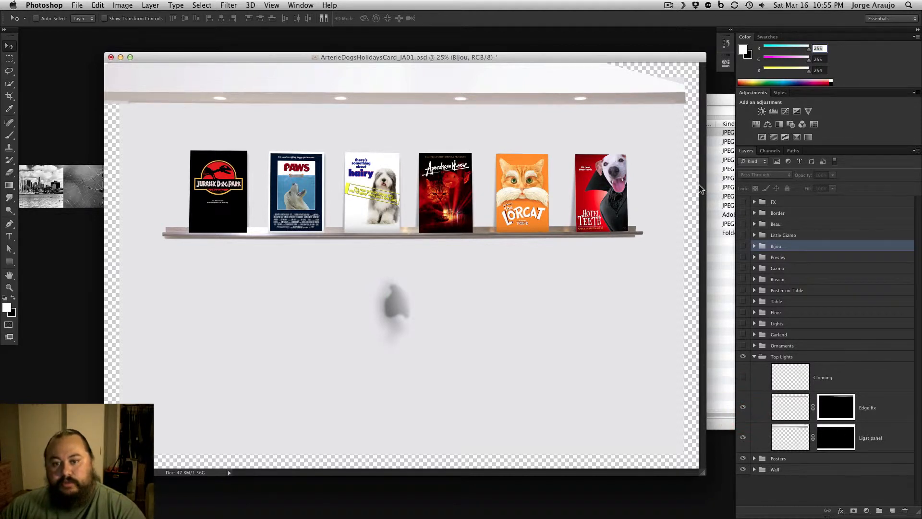
pyautogui.click(744, 376)
pyautogui.click(754, 356)
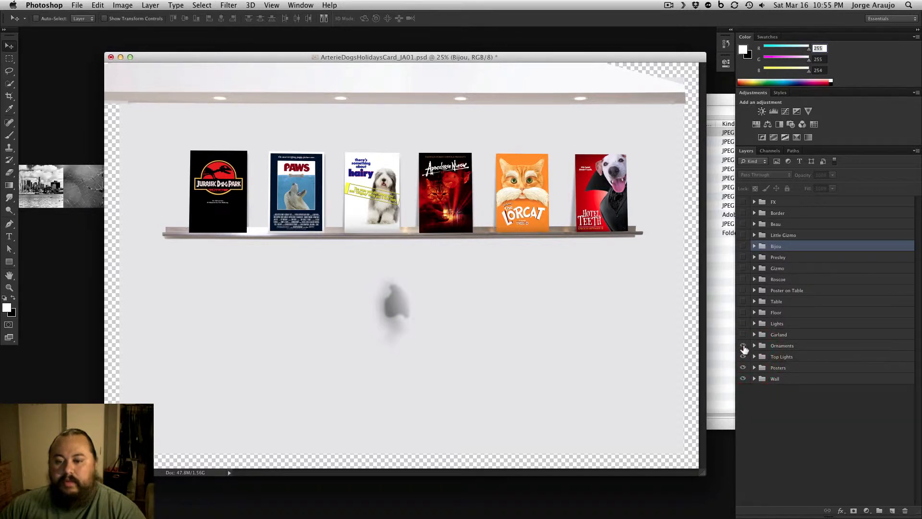
# Make the Ornaments group visible and examine the hanging ornaments above the Jurassic Dog Park and Paws posters up close
pyautogui.click(743, 346)
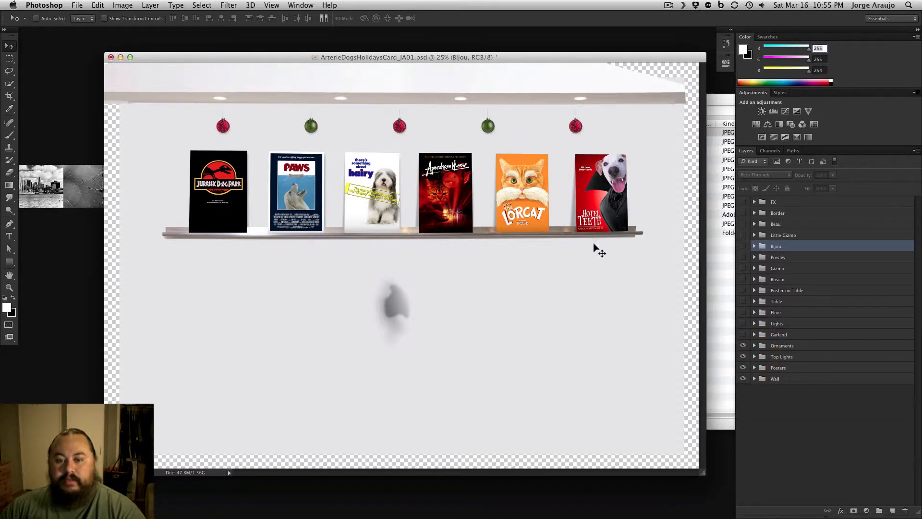
pyautogui.press('super+equal')
pyautogui.press('super+equal')
pyautogui.press('super+equal')
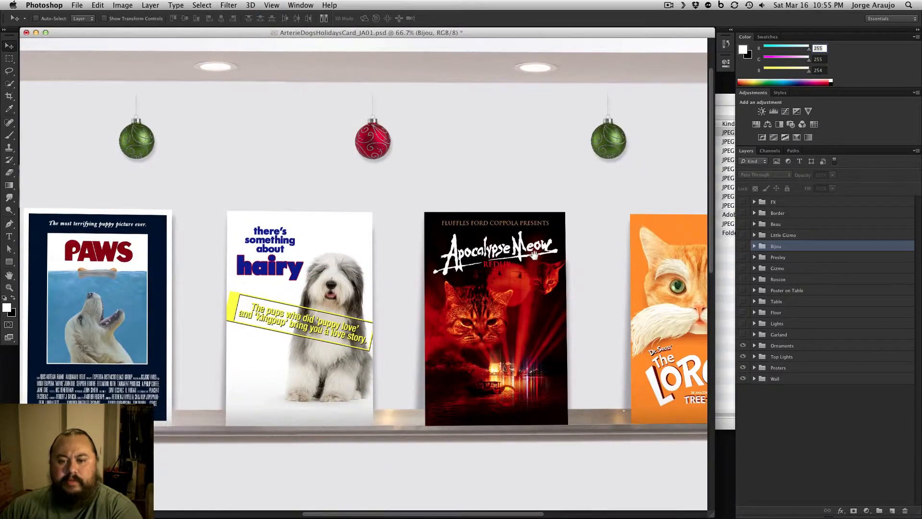
pyautogui.moveTo(283, 216); pyautogui.dragTo(654, 240)
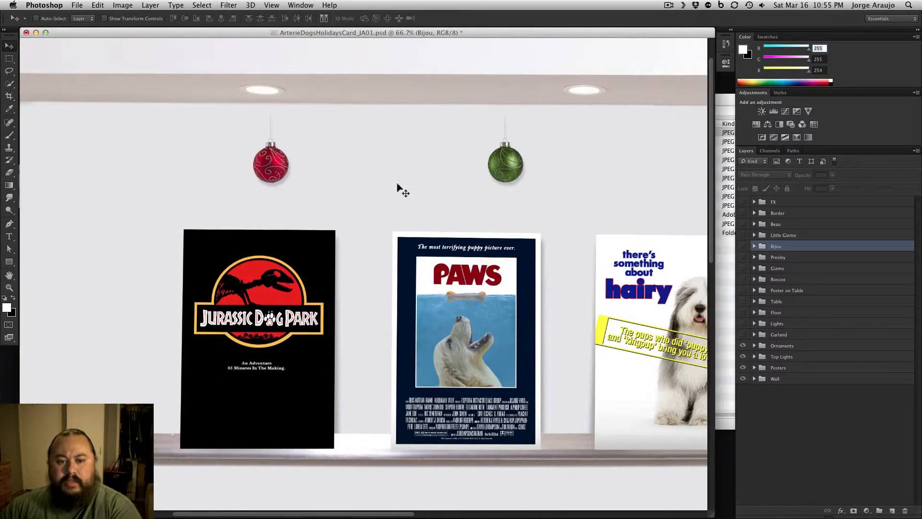
# Look through the red and green orn layers inside the Ornaments group and collapse it
pyautogui.click(755, 345)
pyautogui.scroll(-3, 917, 358)
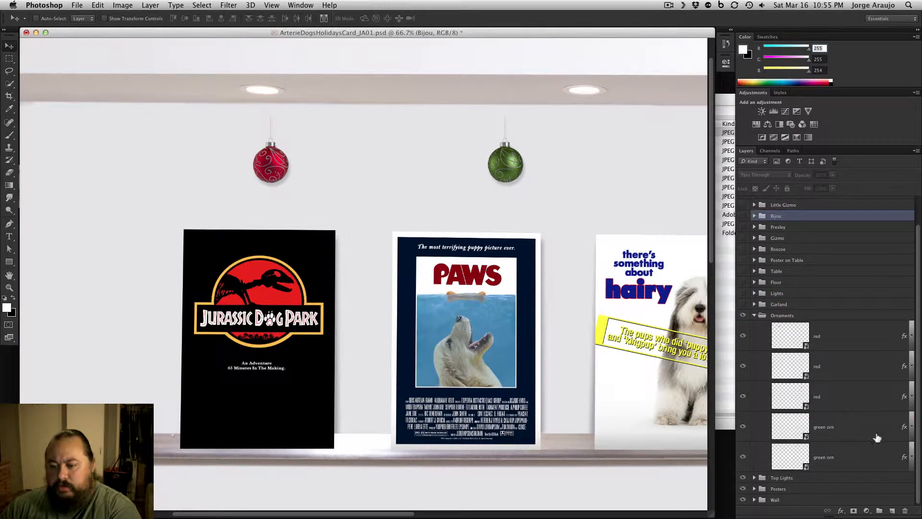
pyautogui.moveTo(743, 342)
pyautogui.mouseDown()
pyautogui.moveTo(744, 466)
pyautogui.moveTo(742, 340)
pyautogui.mouseUp()
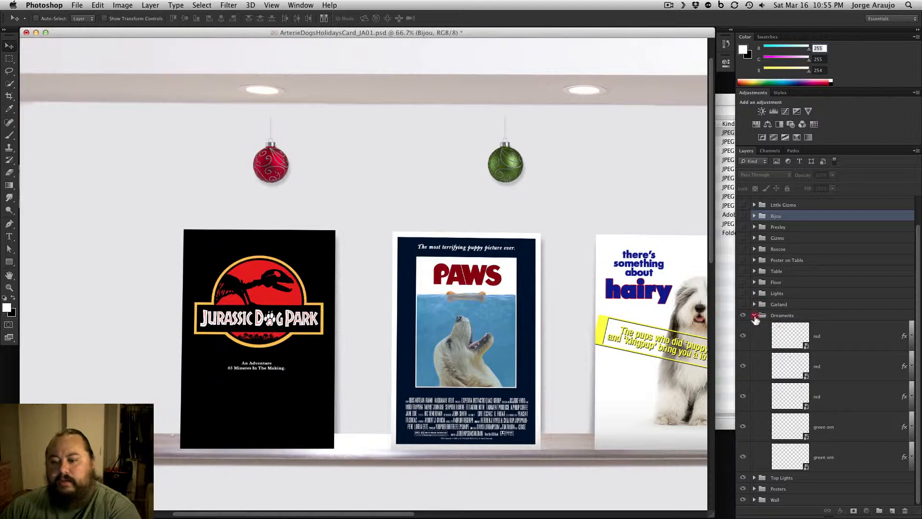
pyautogui.click(754, 316)
# Make the Garland group visible and review its garland shadow, Garland and Hue/Saturation layers across the full garland
pyautogui.click(743, 334)
pyautogui.press('super+minus')
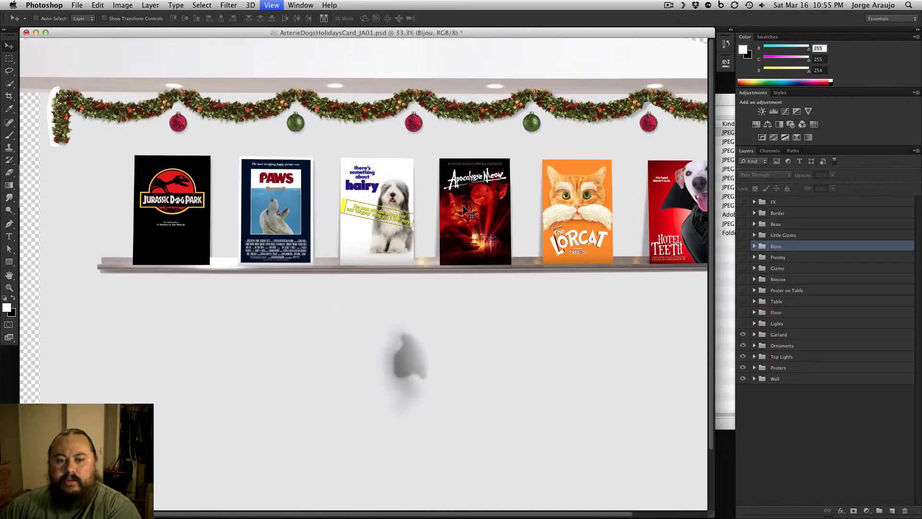
pyautogui.click(754, 334)
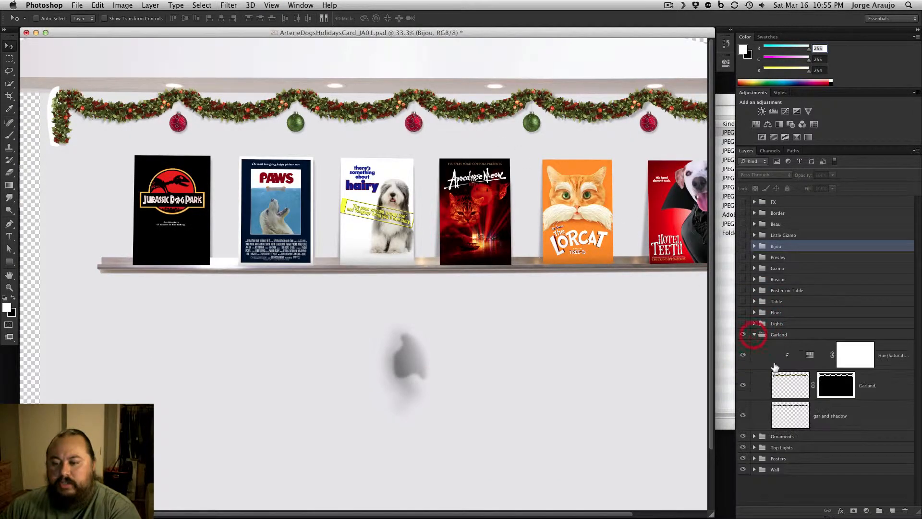
pyautogui.moveTo(744, 360)
pyautogui.mouseDown()
pyautogui.moveTo(744, 405)
pyautogui.moveTo(746, 350)
pyautogui.mouseUp()
pyautogui.press('super+minus')
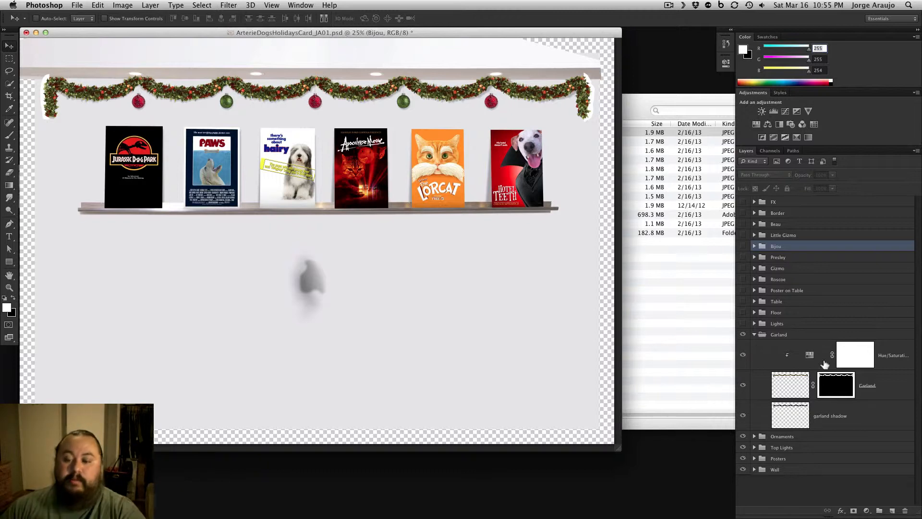
pyautogui.click(755, 334)
# Make the Lights group visible, toggling it to compare the wall with and without the light glows
pyautogui.click(743, 323)
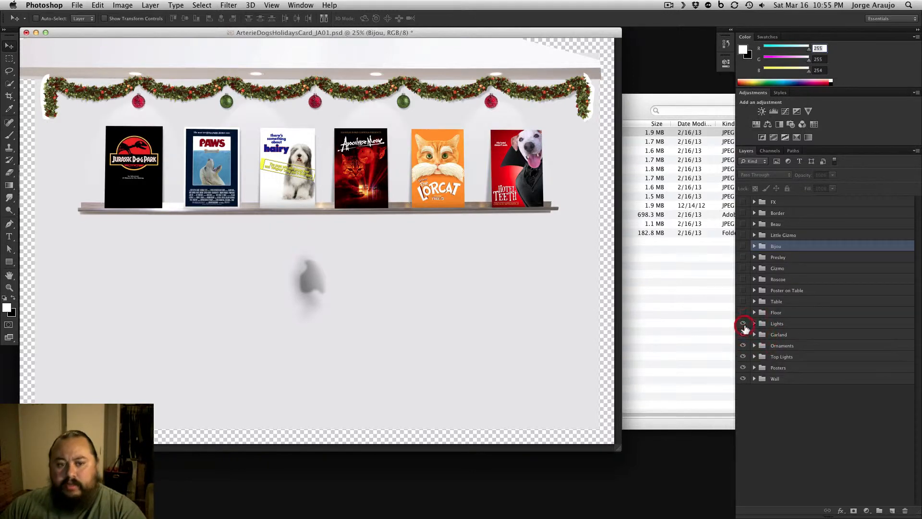
pyautogui.click(744, 324)
pyautogui.click(743, 325)
pyautogui.click(743, 324)
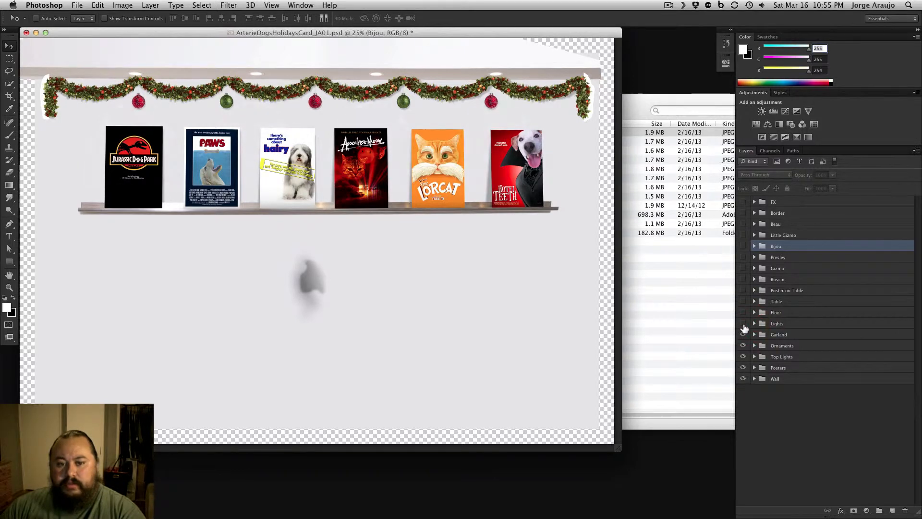
pyautogui.click(743, 325)
pyautogui.press('super+plus')
pyautogui.moveTo(453, 261); pyautogui.dragTo(462, 295)
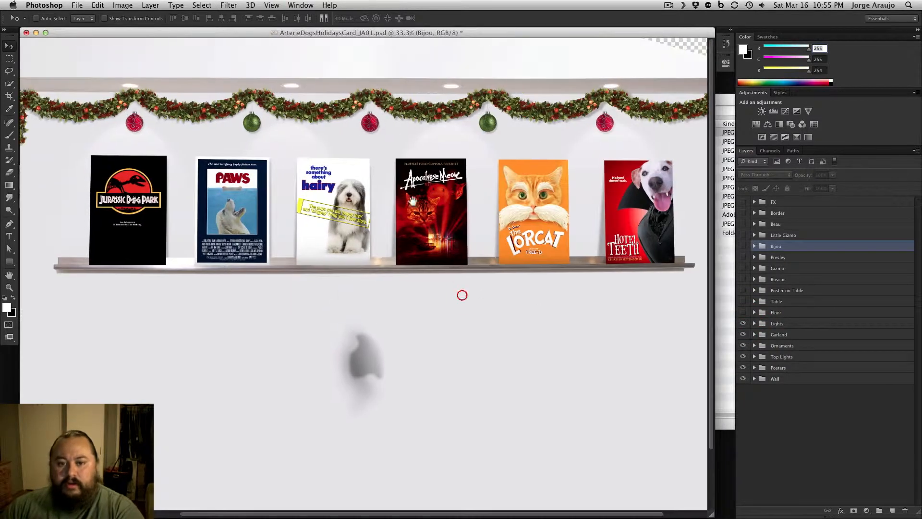
# Isolate the lowest lights layer in the Lights group, restore the three above it and collapse the group
pyautogui.click(754, 325)
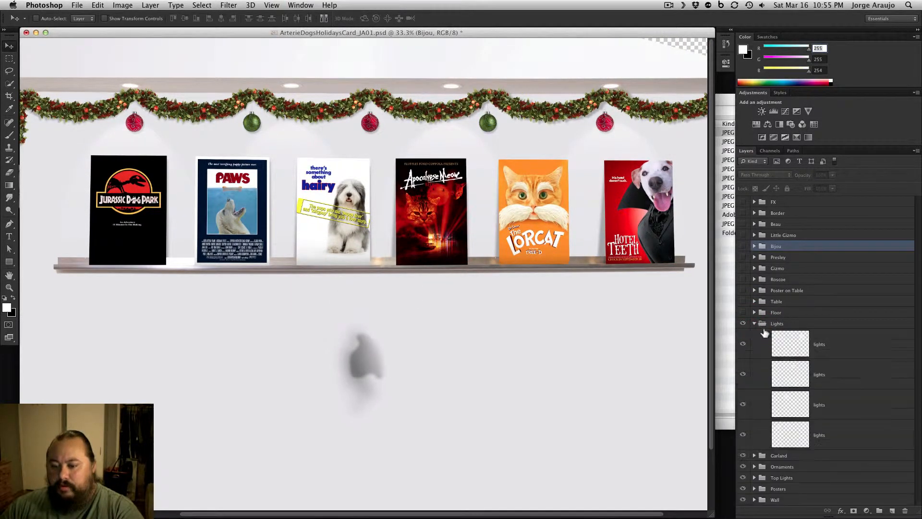
pyautogui.click(743, 436)
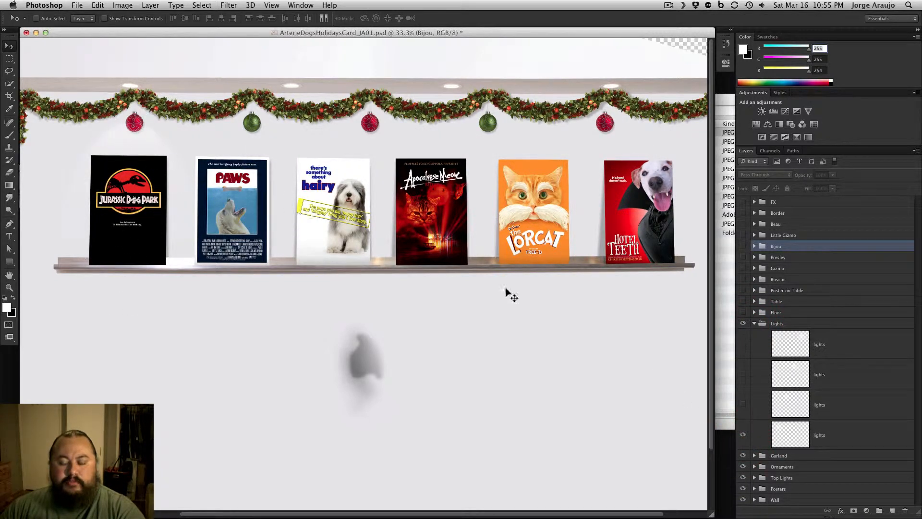
pyautogui.moveTo(744, 405); pyautogui.dragTo(746, 354)
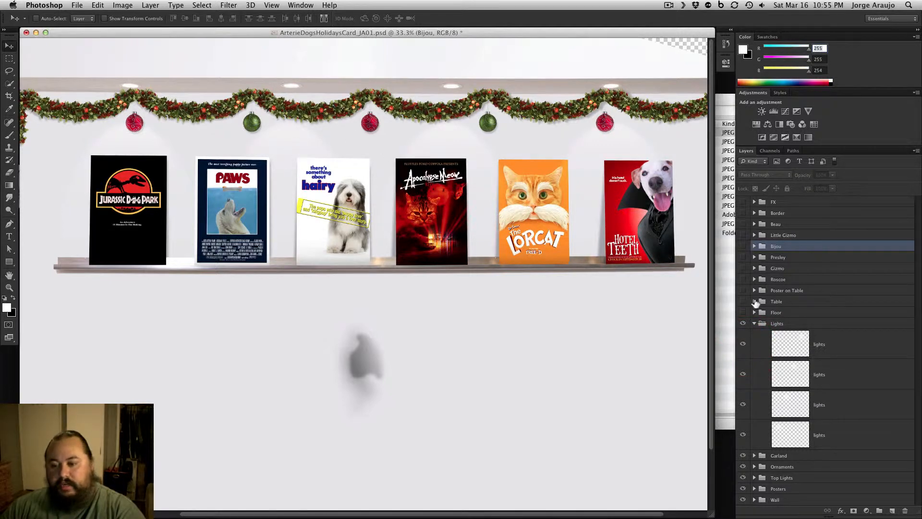
pyautogui.click(756, 323)
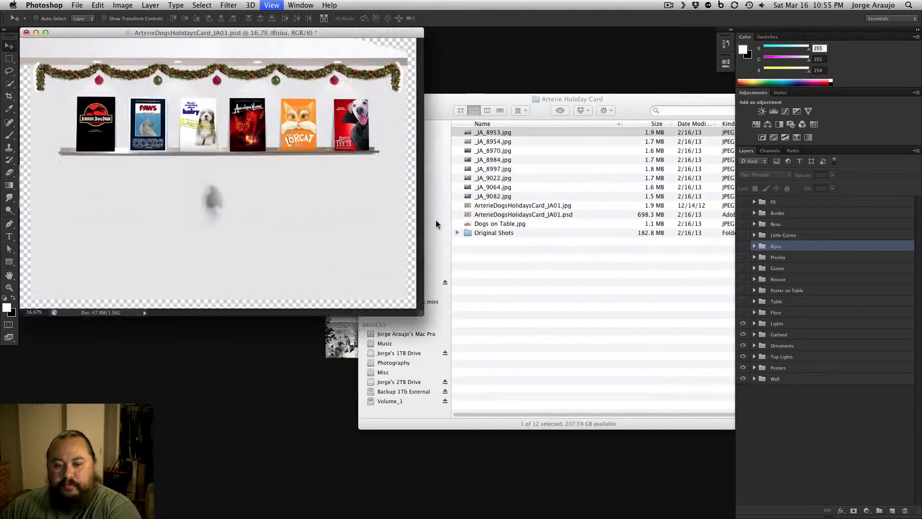
# Switch to Finder, preview the original photo _JA_8953.jpg, and return to the holiday card document in Photoshop at 25% zoom
pyautogui.moveTo(287, 33); pyautogui.dragTo(297, 64)
pyautogui.click(508, 100)
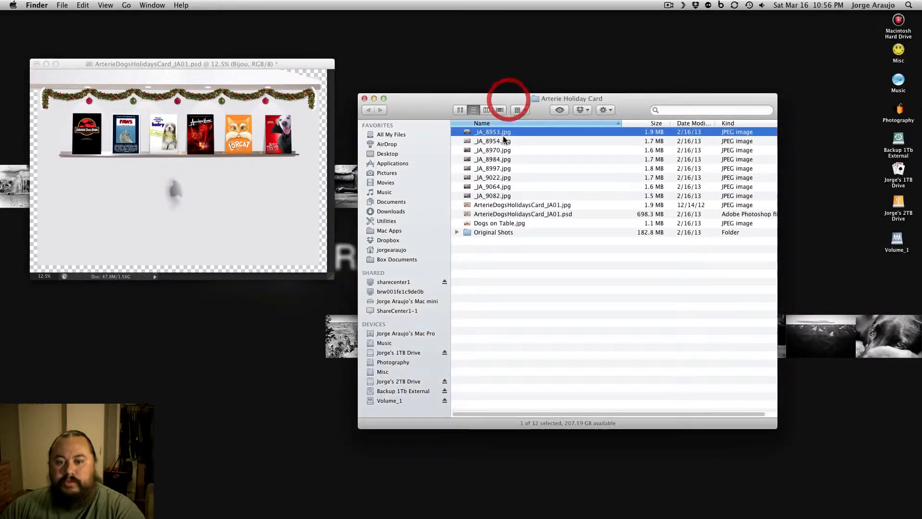
pyautogui.click(503, 135)
pyautogui.press('space')
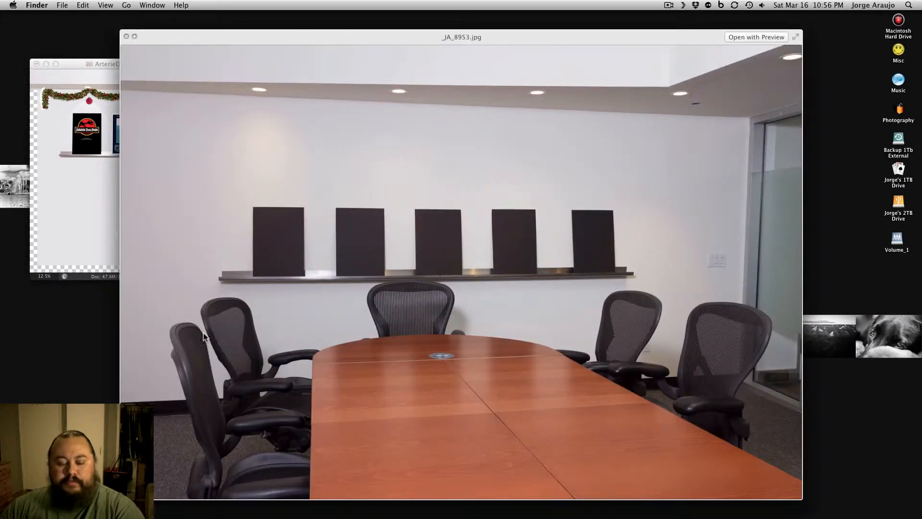
pyautogui.press('space')
pyautogui.click(152, 65)
pyautogui.press('super+equal')
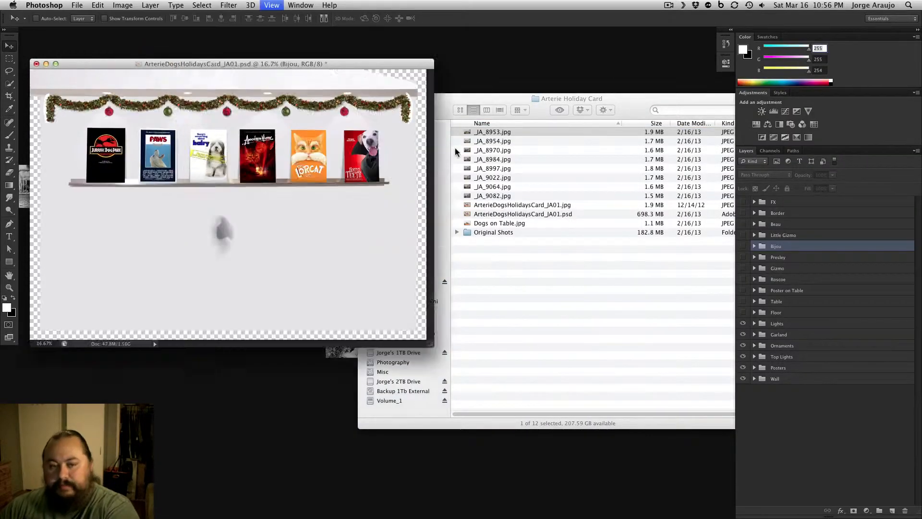
pyautogui.press('super+equal')
pyautogui.moveTo(474, 64); pyautogui.dragTo(505, 64)
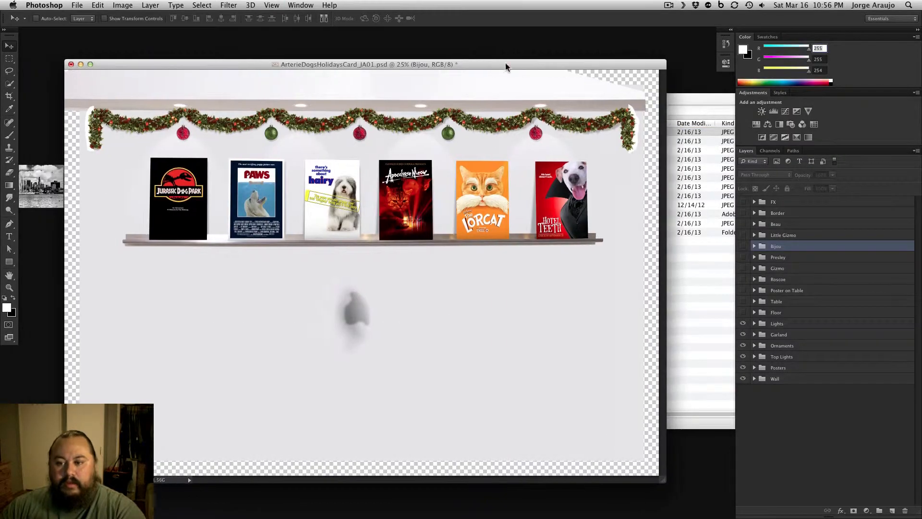
# Make the Floor group visible and compare its wood floor layer with and without the Curves 1 adjustment
pyautogui.click(744, 312)
pyautogui.click(754, 312)
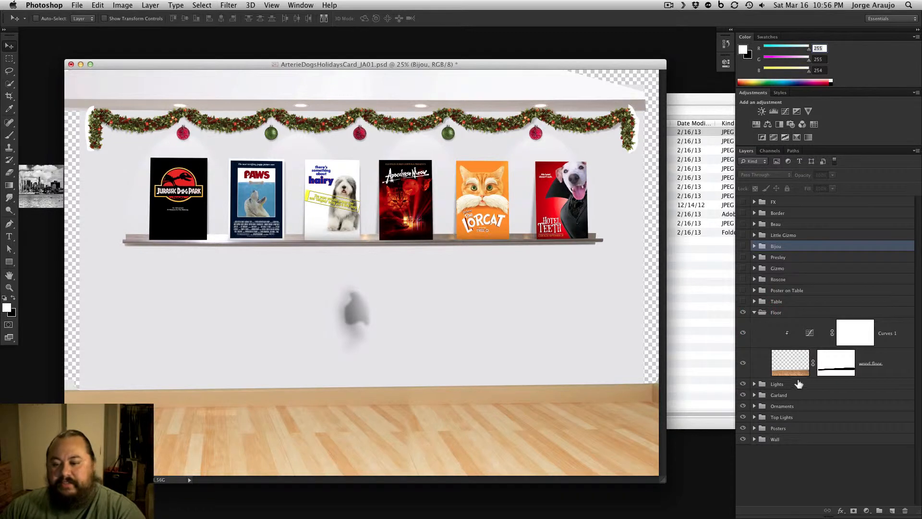
pyautogui.click(745, 364)
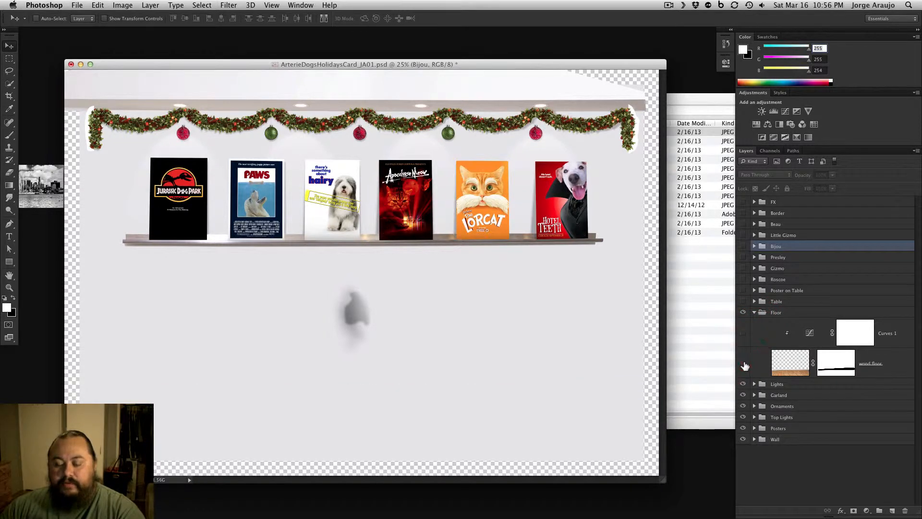
pyautogui.click(744, 364)
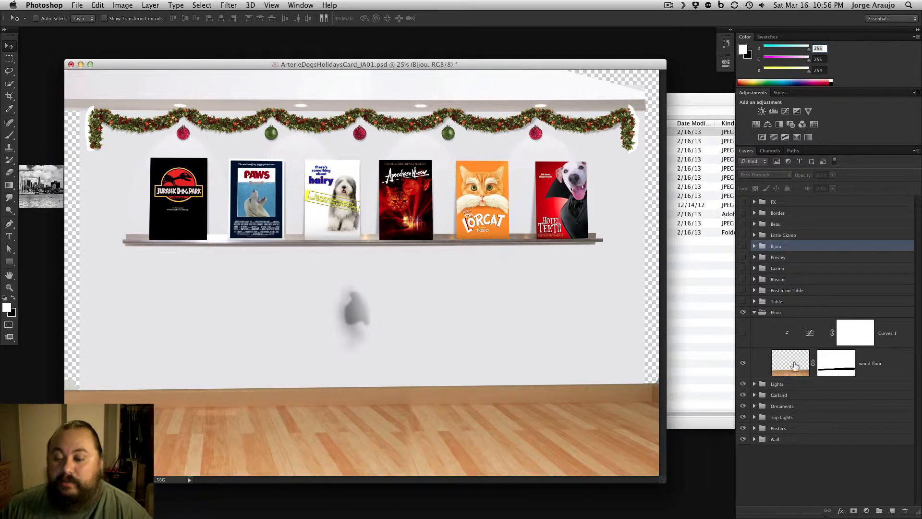
pyautogui.click(744, 337)
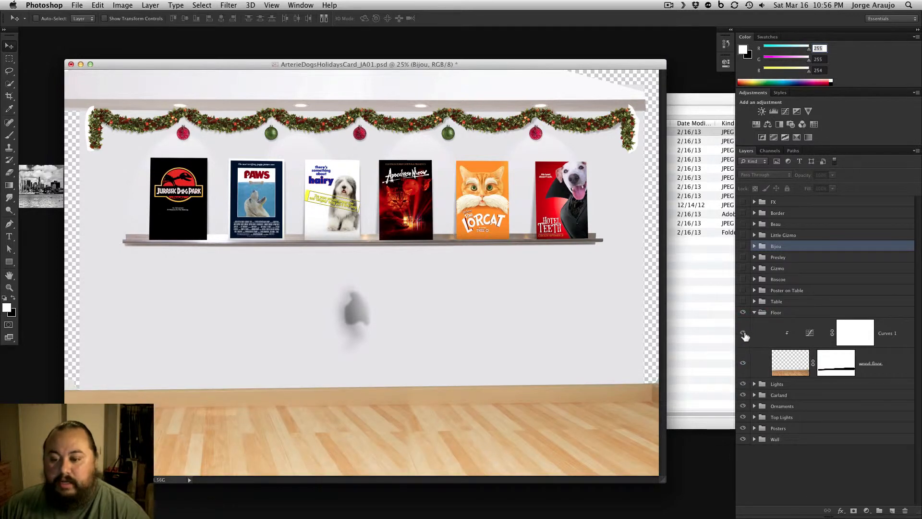
pyautogui.click(743, 333)
pyautogui.click(744, 334)
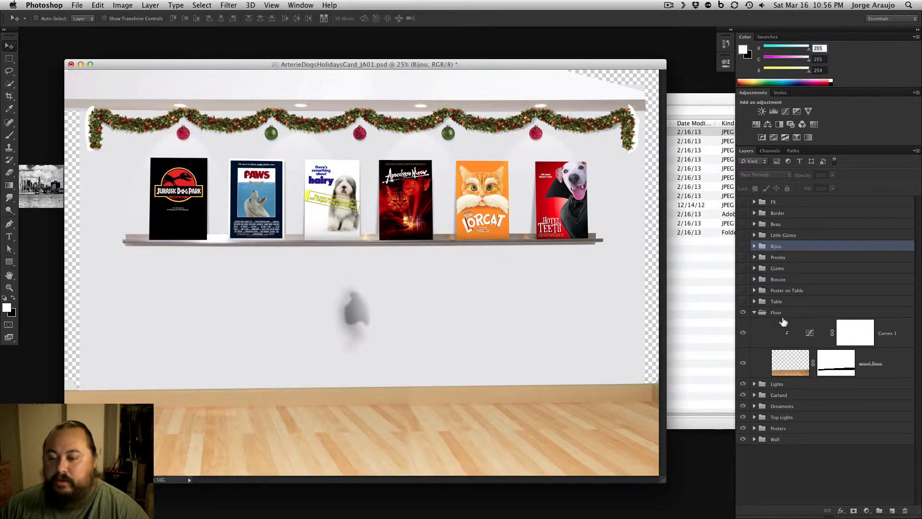
pyautogui.click(754, 313)
# Make the Table group visible and isolate its masked base photo of the conference table
pyautogui.click(743, 301)
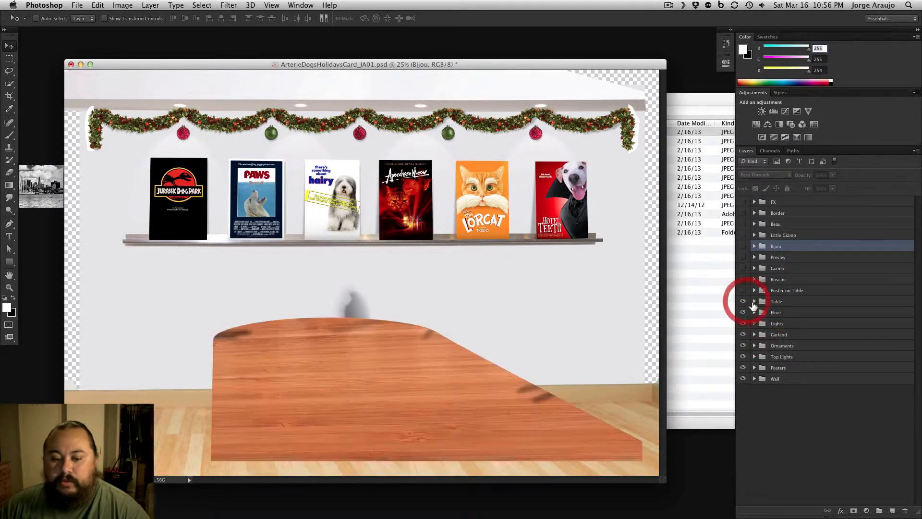
pyautogui.click(755, 302)
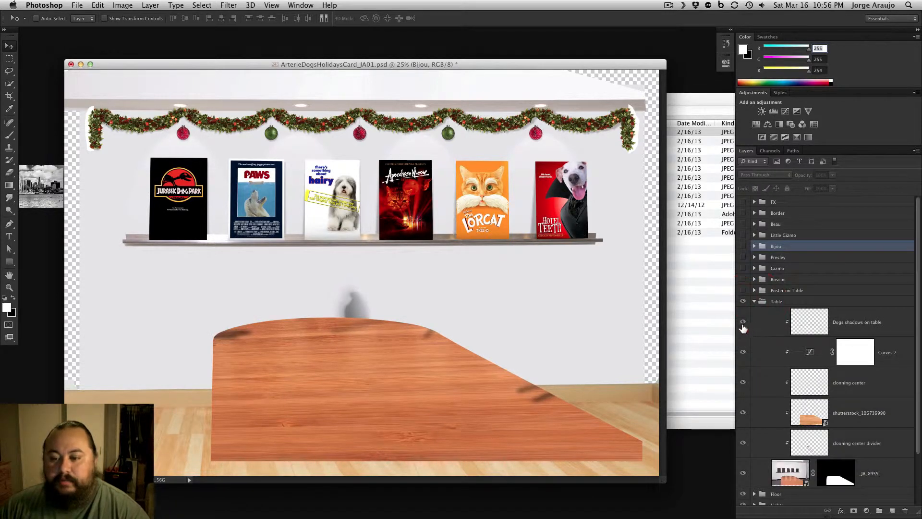
pyautogui.click(744, 471)
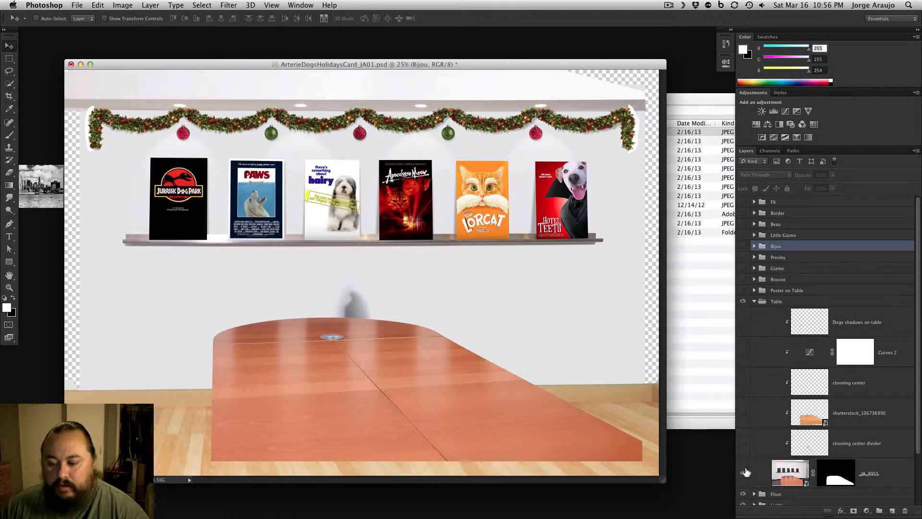
pyautogui.click(744, 473)
pyautogui.click(743, 474)
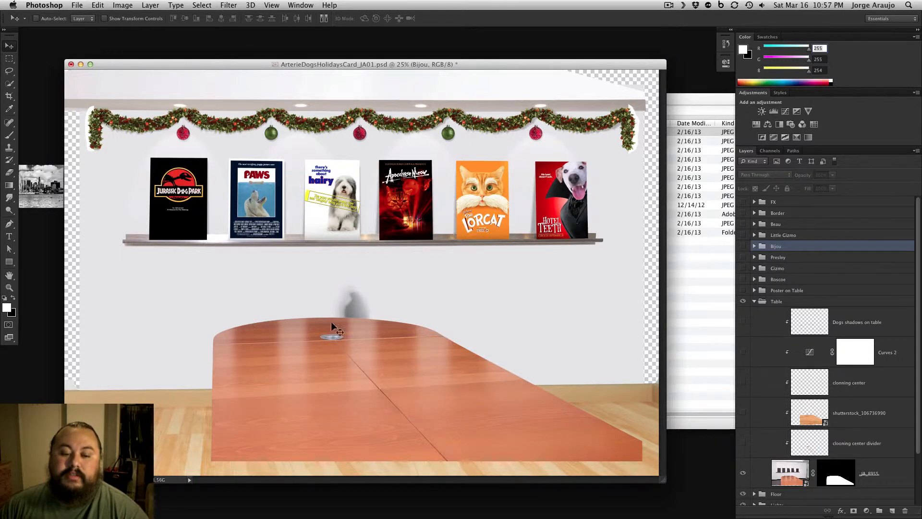
# Show the center divider cloning, shutterstock_106736990 wood texture and center cloning layers in the Table group, comparing the table with and without the texture
pyautogui.click(743, 443)
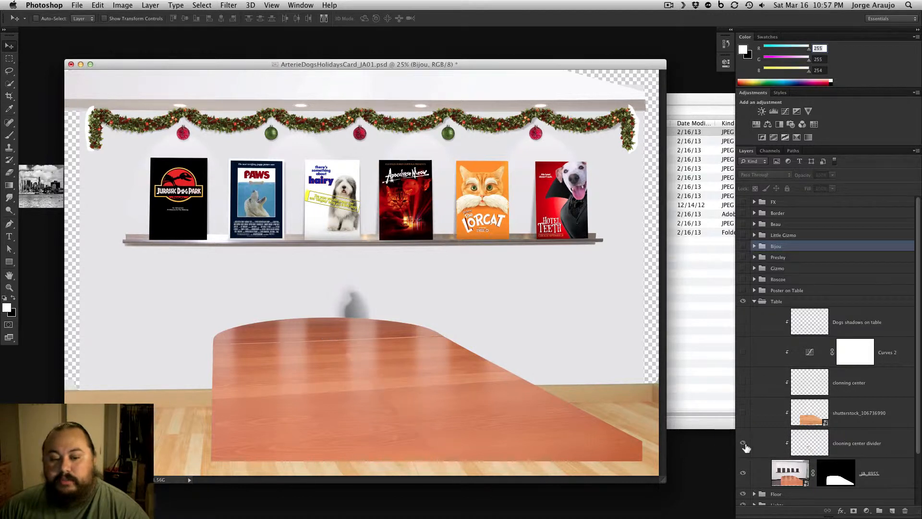
pyautogui.click(743, 413)
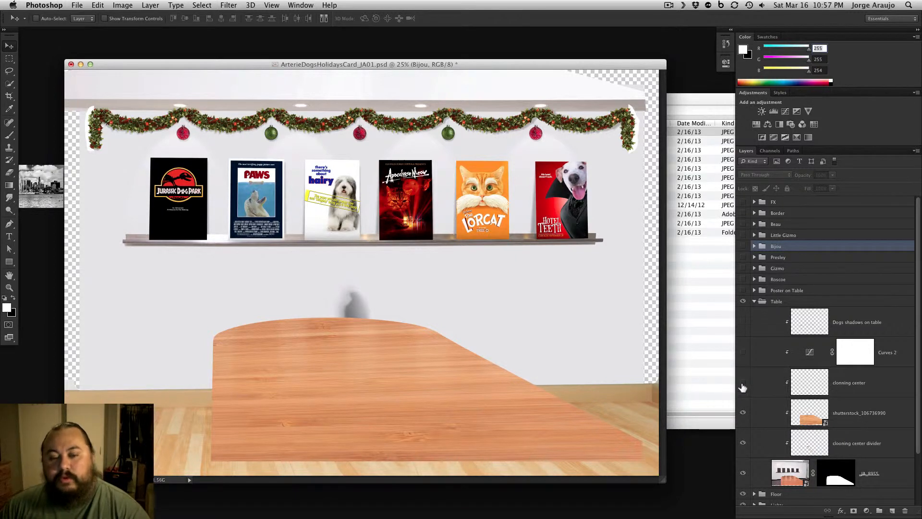
pyautogui.click(743, 414)
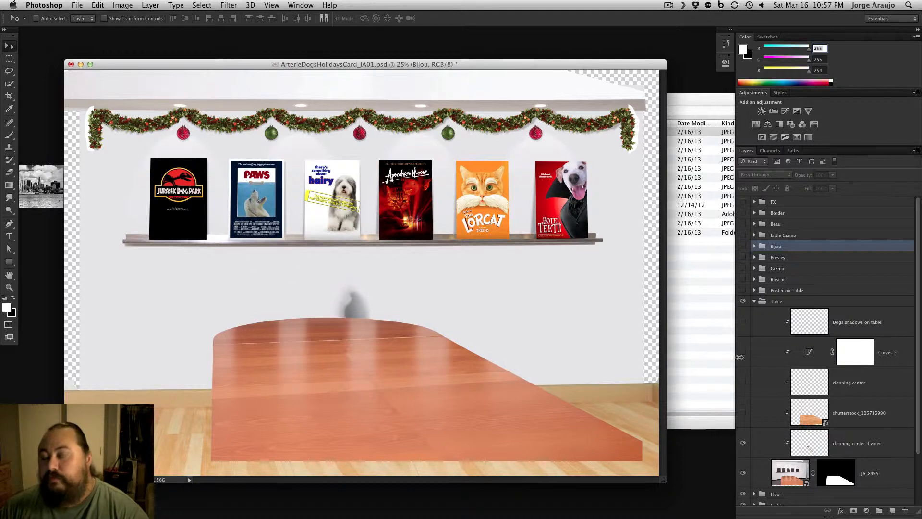
pyautogui.click(743, 413)
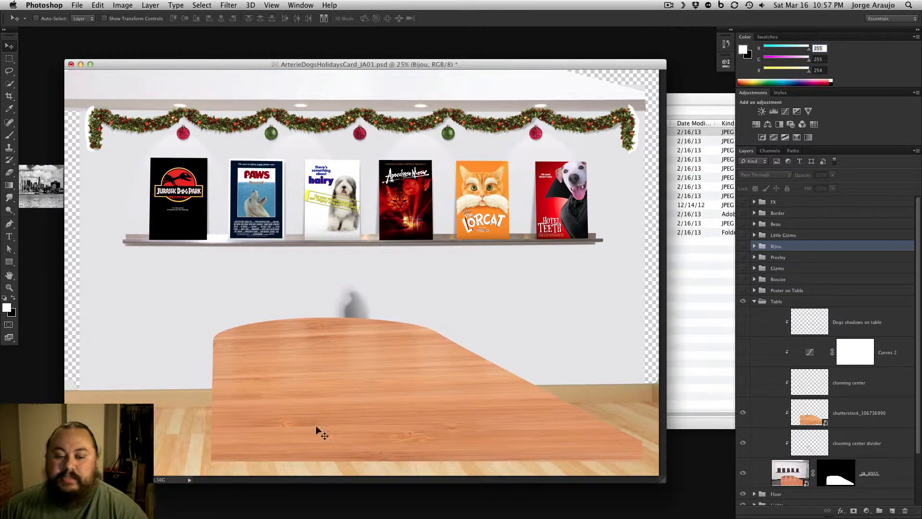
pyautogui.click(743, 384)
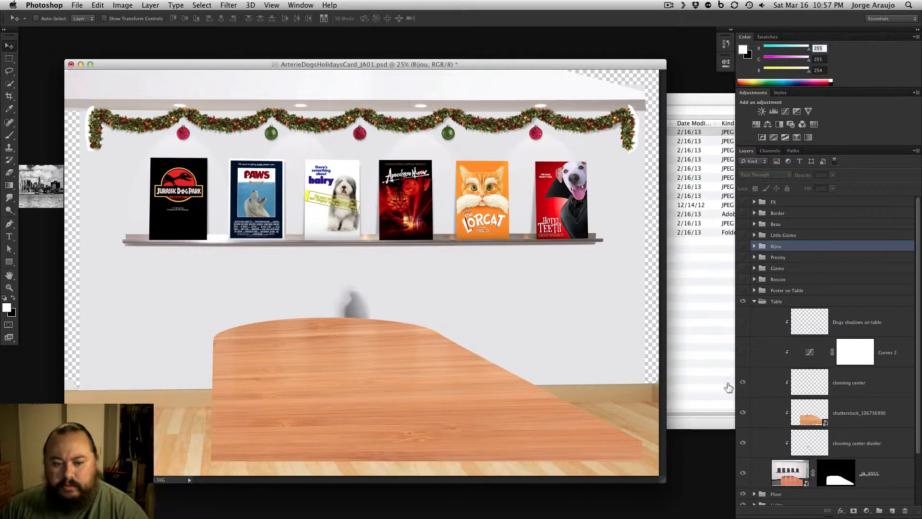
# Show the Curves 2 adjustment and the Dogs shadows on table layer, comparing the table with and without them, and collapse the Table group
pyautogui.click(744, 355)
pyautogui.click(744, 355)
pyautogui.click(745, 353)
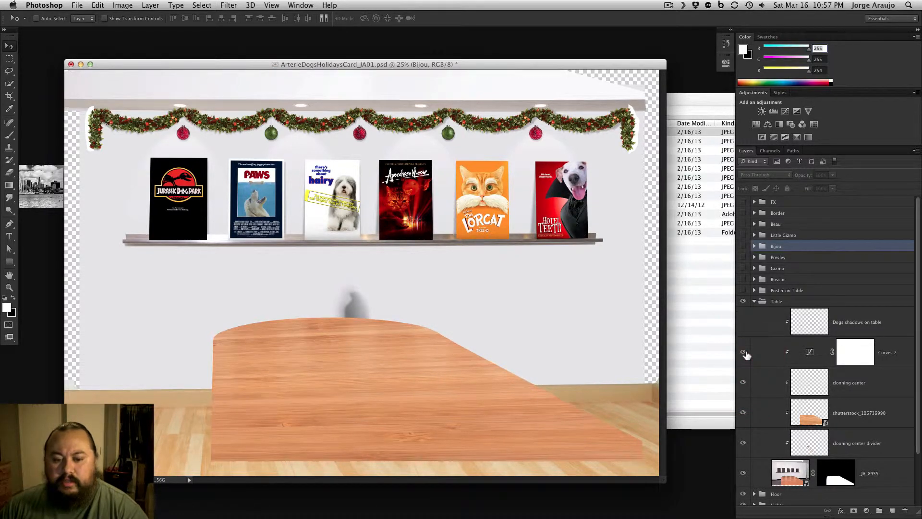
pyautogui.click(744, 414)
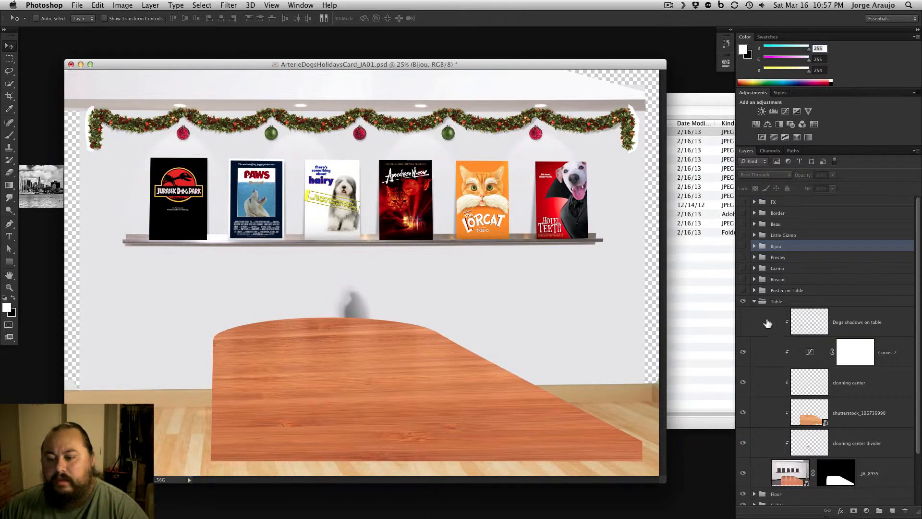
pyautogui.click(744, 322)
pyautogui.click(744, 321)
pyautogui.click(743, 322)
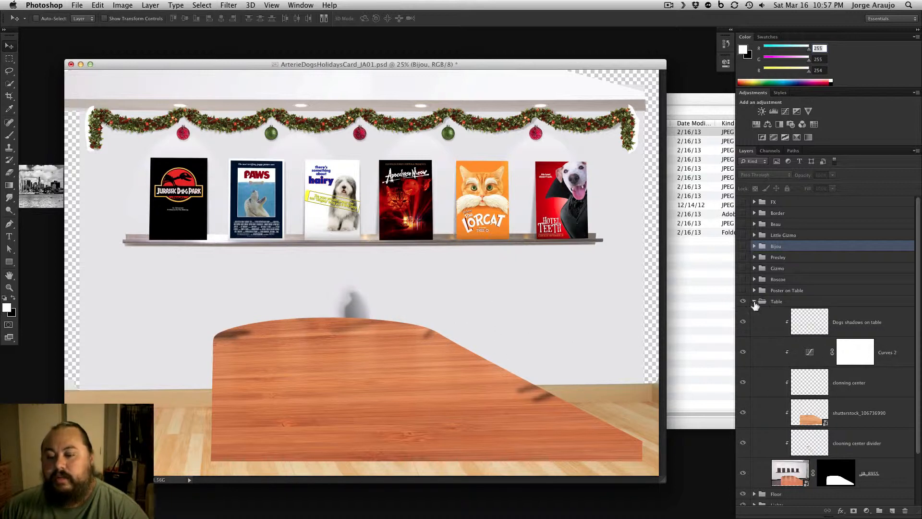
pyautogui.click(754, 301)
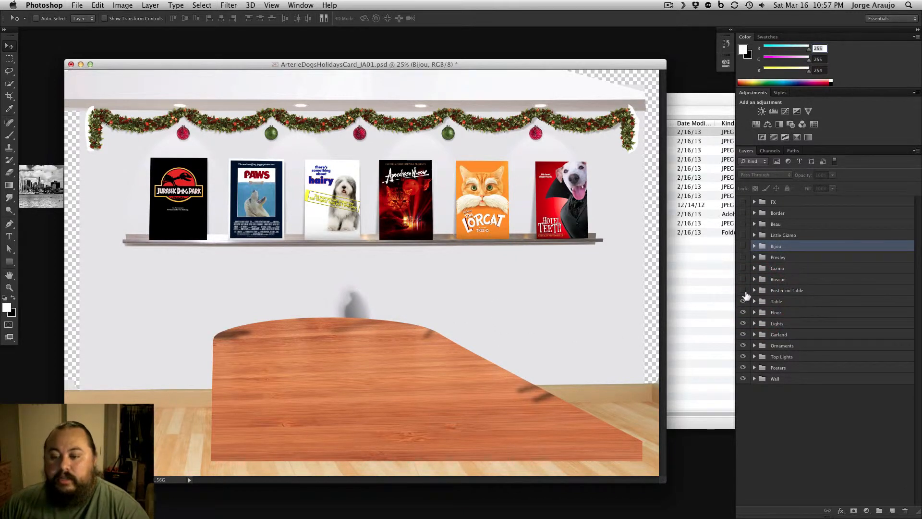
# Make the Poster on Table group visible, inspect the poster's extruded edge at 66.7% zoom, and return to 25% with the group collapsed
pyautogui.click(743, 290)
pyautogui.click(754, 291)
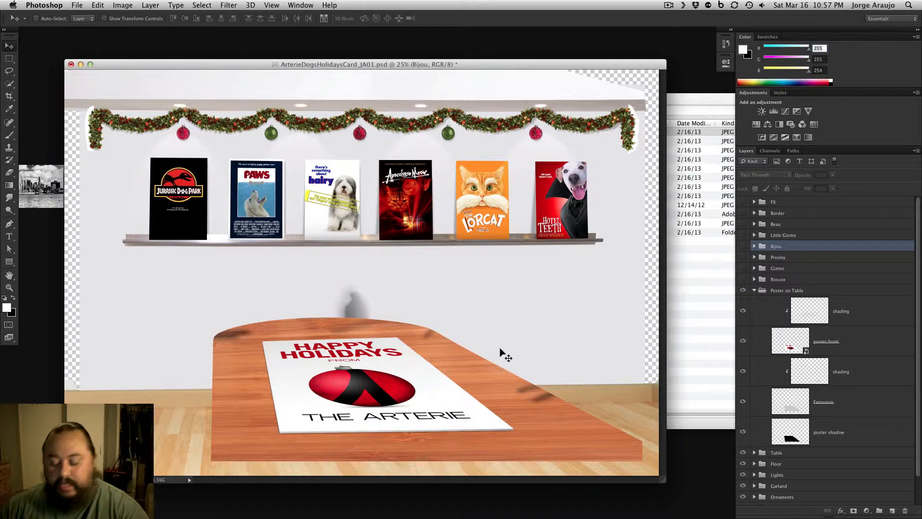
pyautogui.press('super+equal')
pyautogui.scroll(-5, 537, 435)
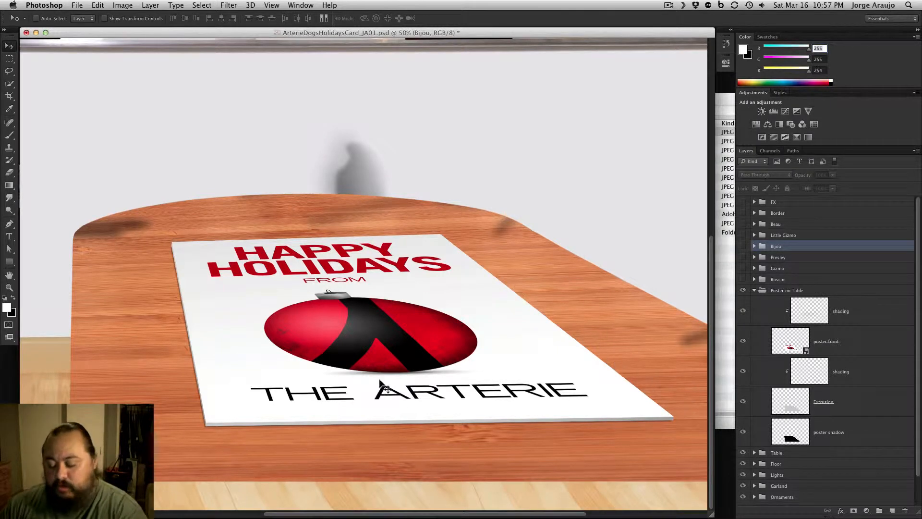
pyautogui.press('super+equal')
pyautogui.hscroll(5, 575, 386)
pyautogui.scroll(-2, 575, 386)
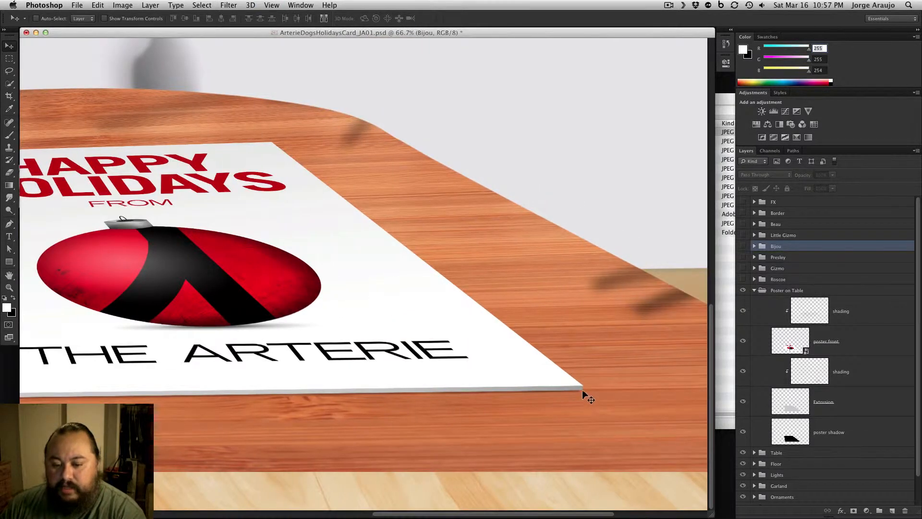
pyautogui.press('super+minus')
pyautogui.press('super+minus')
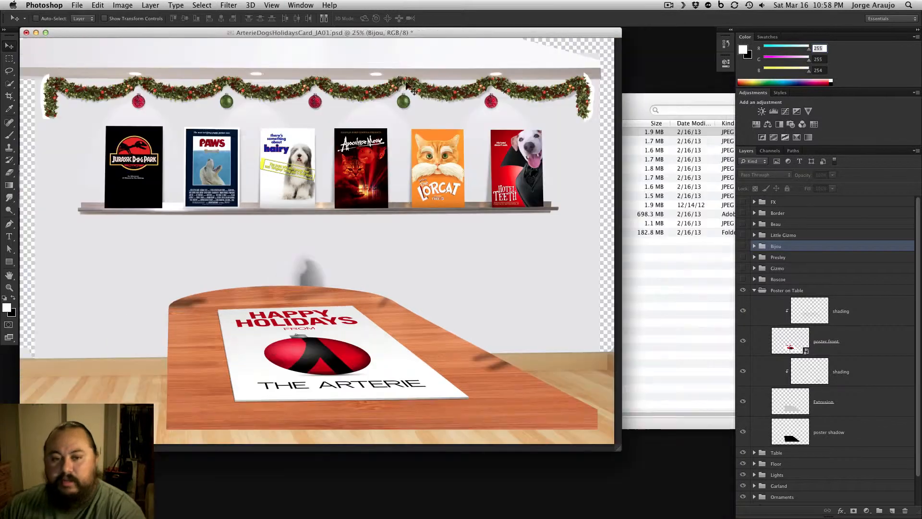
pyautogui.press('super+minus')
pyautogui.moveTo(369, 32); pyautogui.dragTo(451, 65)
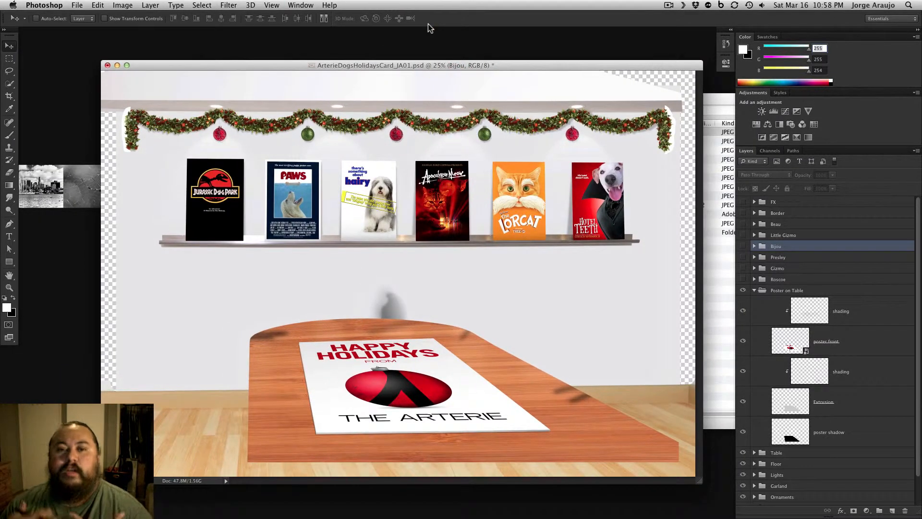
pyautogui.click(754, 290)
# Make the Roscoe group visible and hide every layer in it except the masked base photo _JA_8970
pyautogui.click(745, 279)
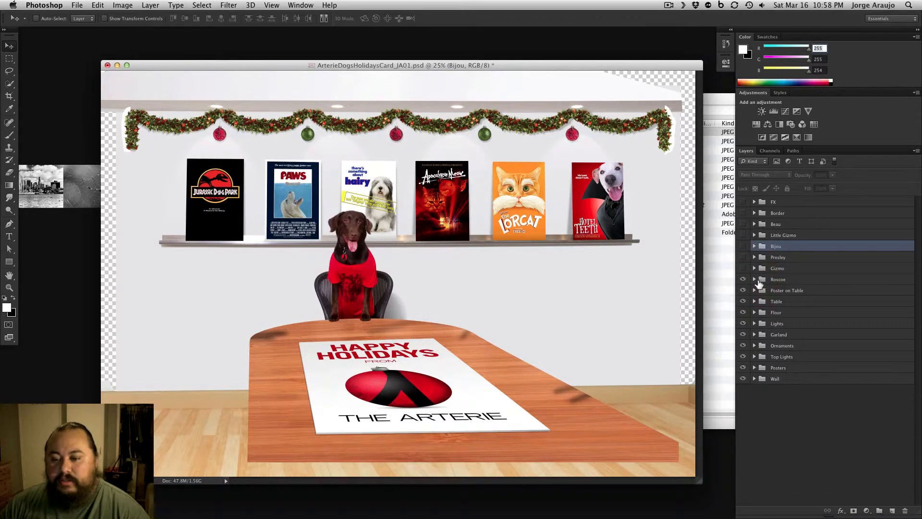
pyautogui.click(754, 280)
pyautogui.moveTo(917, 279)
pyautogui.mouseDown()
pyautogui.moveTo(916, 332)
pyautogui.moveTo(918, 298)
pyautogui.mouseUp()
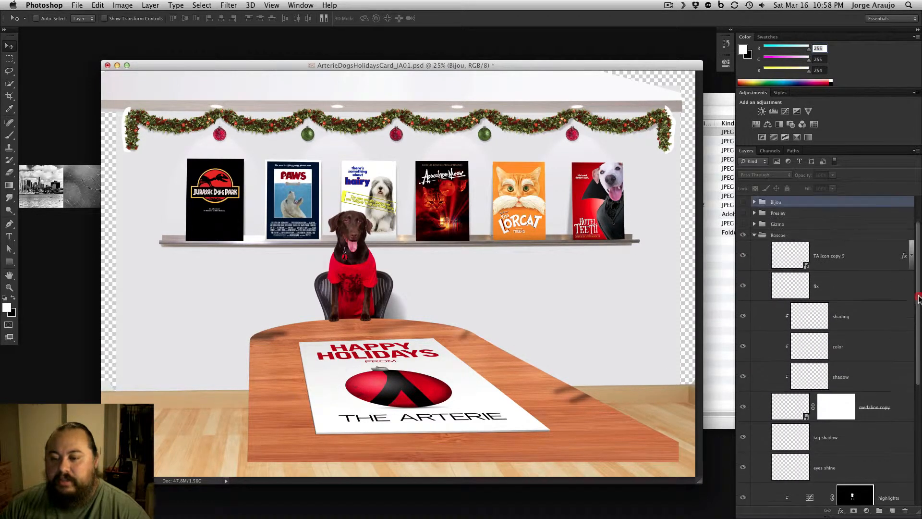
pyautogui.moveTo(744, 257); pyautogui.dragTo(745, 391)
pyautogui.moveTo(916, 385); pyautogui.dragTo(906, 478)
pyautogui.click(743, 390)
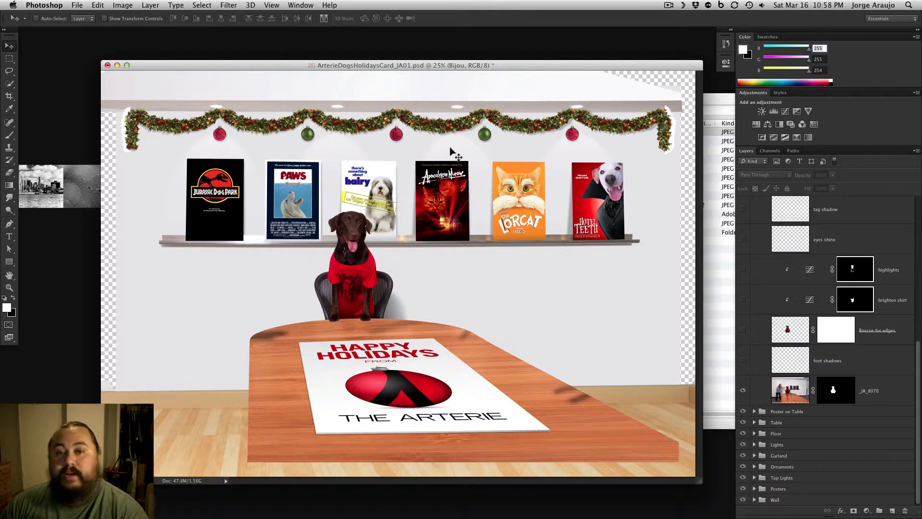
# Compare the _JA_8970 dog photo with and without its layer mask, first close up at 66.7% and again at 33.3% zoom
pyautogui.press('super+plus')
pyautogui.press('super+plus')
pyautogui.press('super+plus')
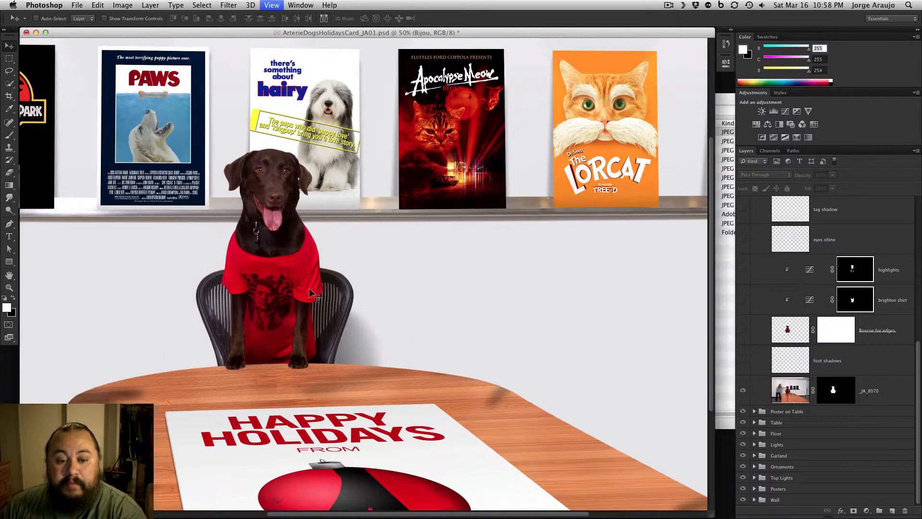
pyautogui.keyDown('shift'); pyautogui.click(836, 384); pyautogui.keyUp('shift')
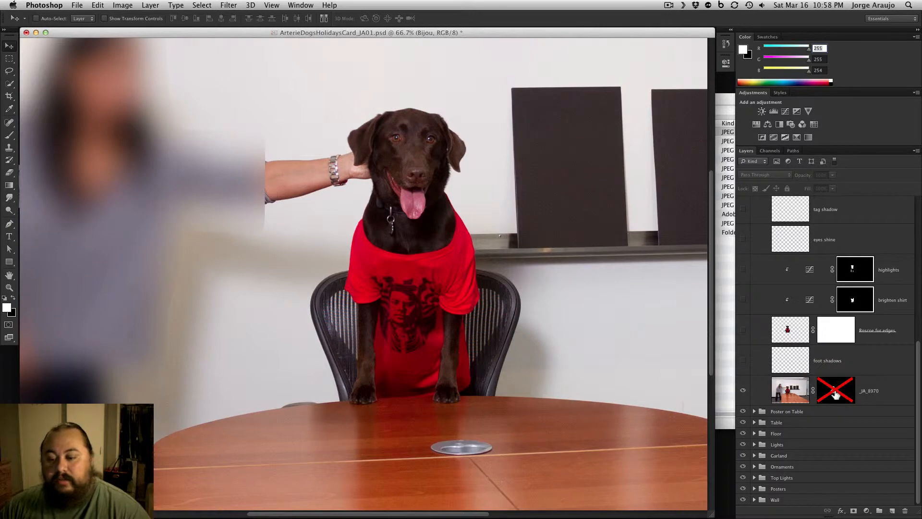
pyautogui.keyDown('shift'); pyautogui.click(835, 391); pyautogui.keyUp('shift')
pyautogui.press('super+minus')
pyautogui.press('super+minus')
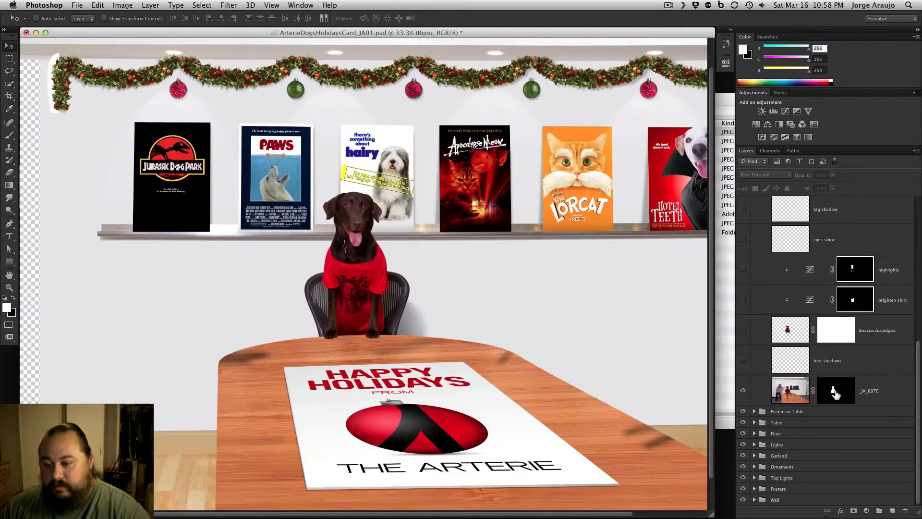
pyautogui.keyDown('shift'); pyautogui.click(836, 392); pyautogui.keyUp('shift')
pyautogui.keyDown('shift'); pyautogui.click(836, 397); pyautogui.keyUp('shift')
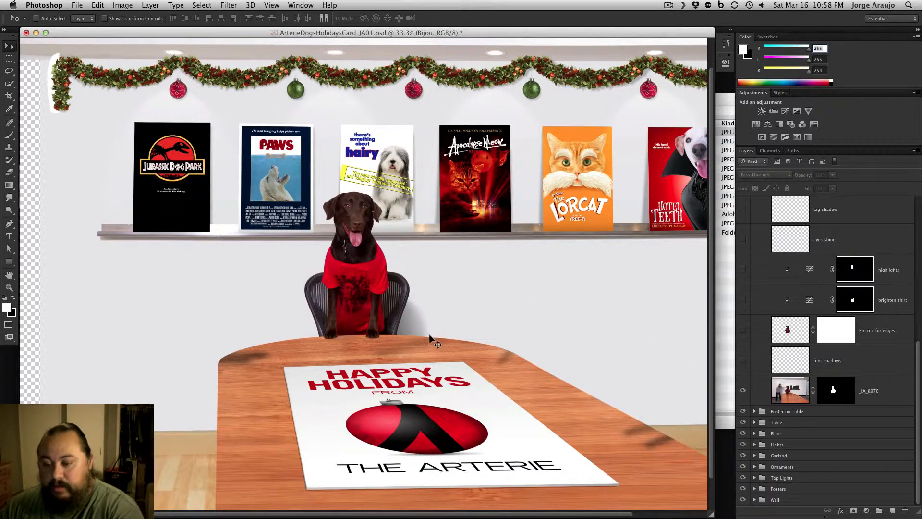
# Examine the dog's head at 200% zoom with the _JA_8970 layer mask disabled, focusing on the hand holding it behind the ear
pyautogui.press('super+equal')
pyautogui.press('super+equal')
pyautogui.press('super+equal')
pyautogui.press('super+equal')
pyautogui.press('super+equal')
pyautogui.press('super+minus')
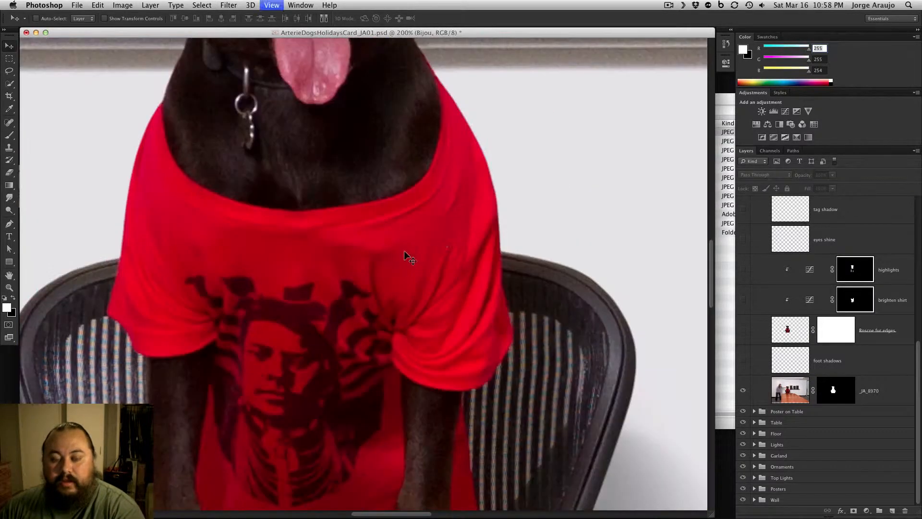
pyautogui.moveTo(284, 171); pyautogui.dragTo(360, 307)
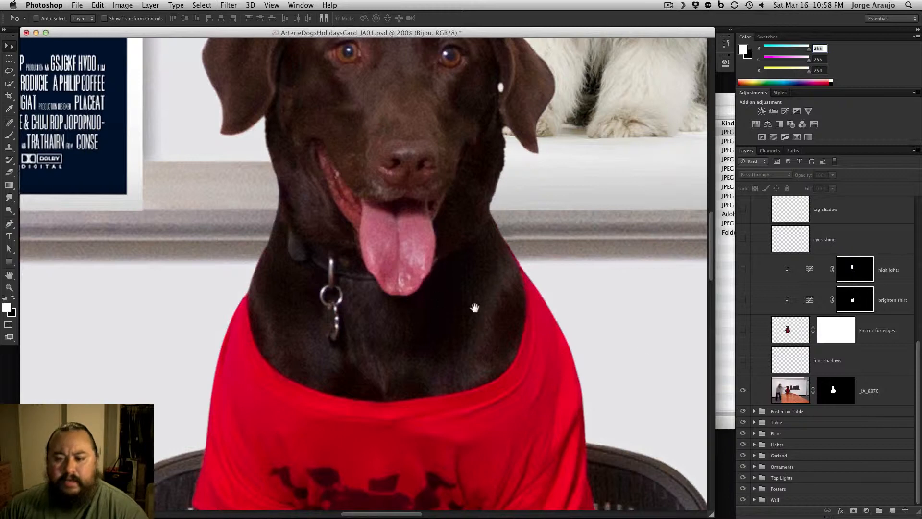
pyautogui.keyDown('shift'); pyautogui.click(842, 392); pyautogui.keyUp('shift')
pyautogui.moveTo(377, 333); pyautogui.dragTo(494, 409)
pyautogui.moveTo(445, 236); pyautogui.dragTo(430, 313)
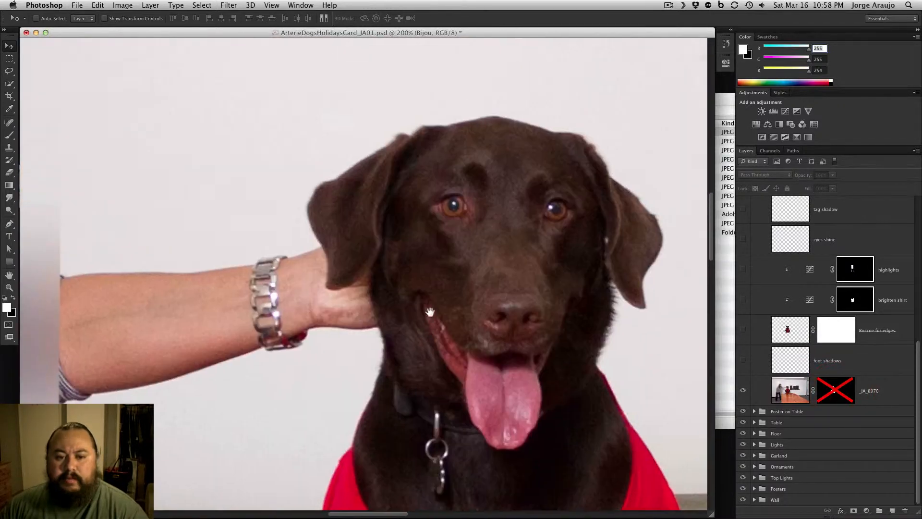
pyautogui.click(429, 287)
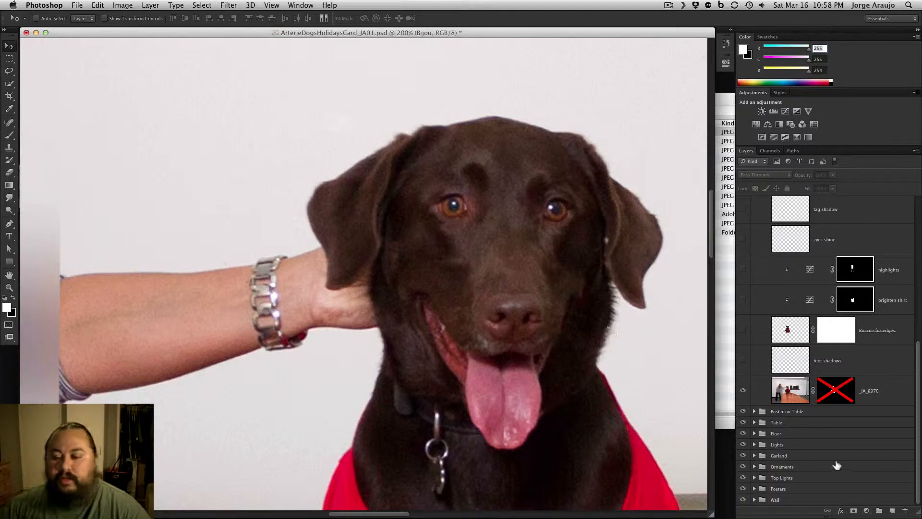
# Re-enable the _JA_8970 layer mask and show the foot shadows and Roscoe fur edges layers above it
pyautogui.keyDown('shift'); pyautogui.click(835, 390); pyautogui.keyUp('shift')
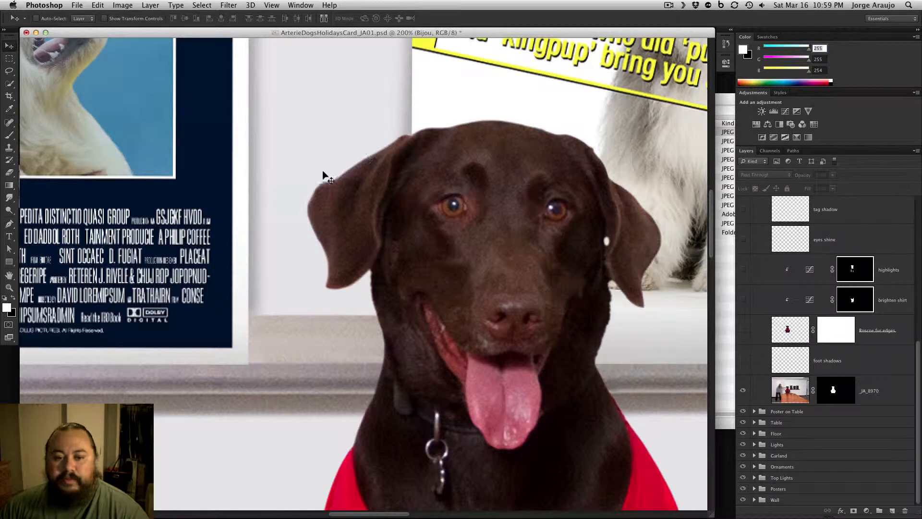
pyautogui.click(743, 361)
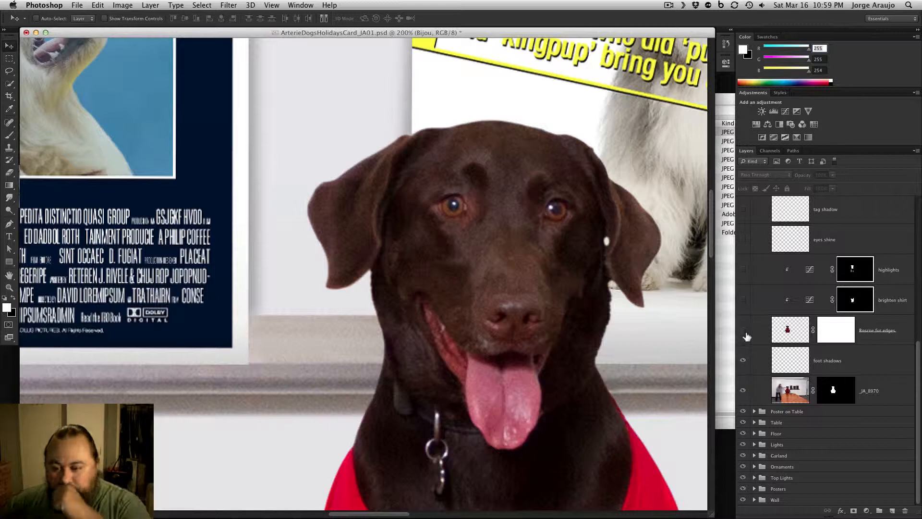
pyautogui.click(743, 331)
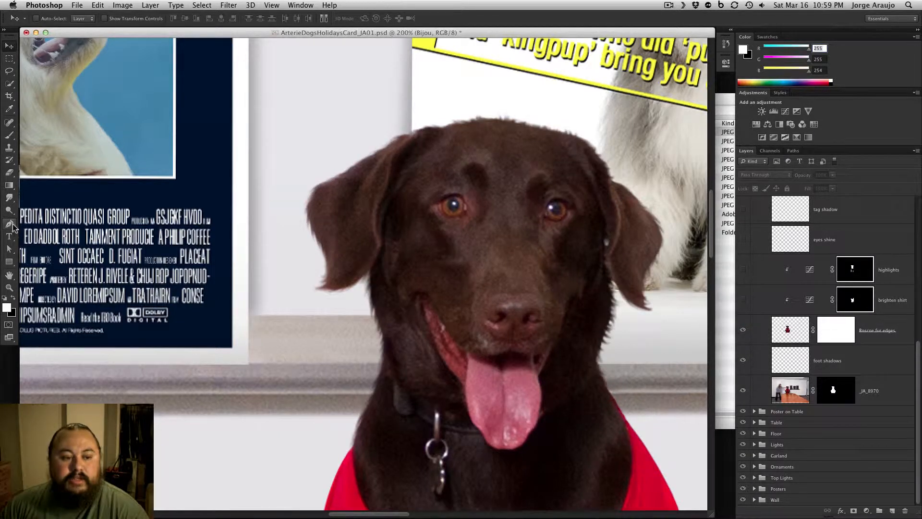
# Try the Smudge tool at 50% strength along the dog's outer ear edge on the Roscoe fur edges layer, and undo the stroke
pyautogui.moveTo(9, 201); pyautogui.dragTo(46, 215)
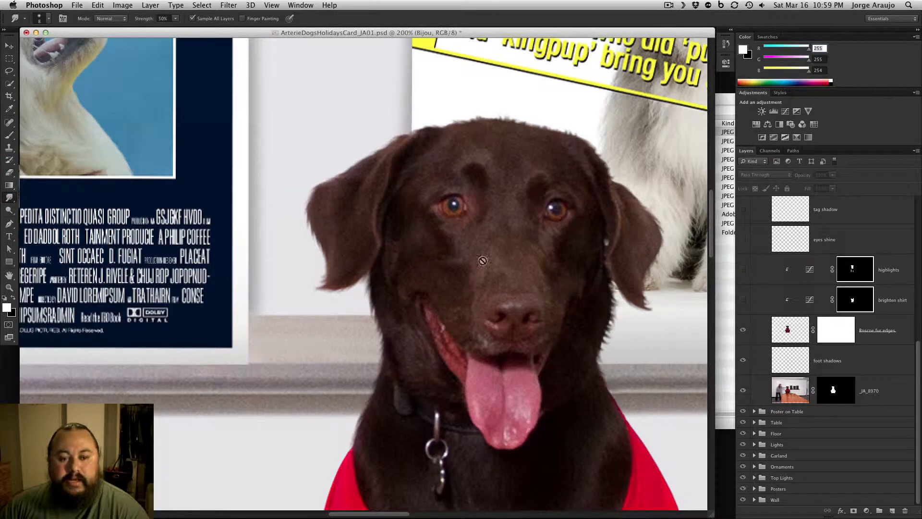
pyautogui.click(793, 336)
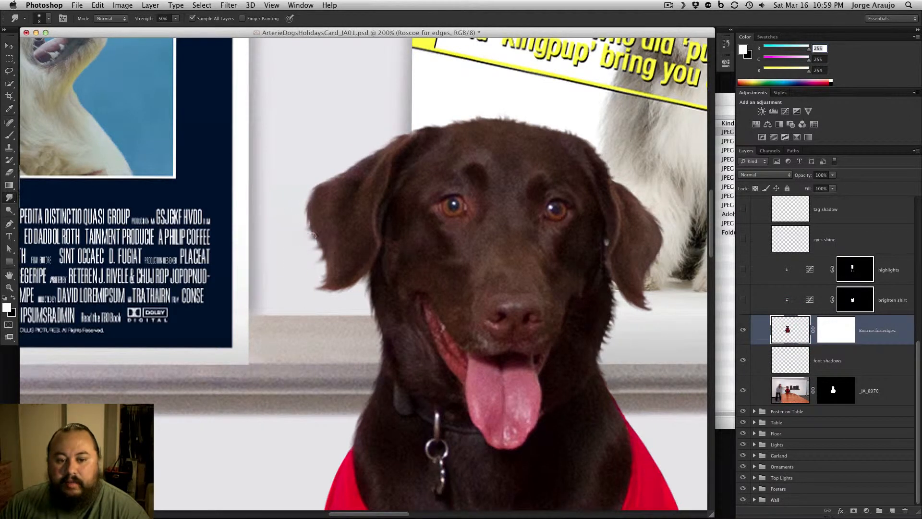
pyautogui.moveTo(313, 236); pyautogui.dragTo(321, 245)
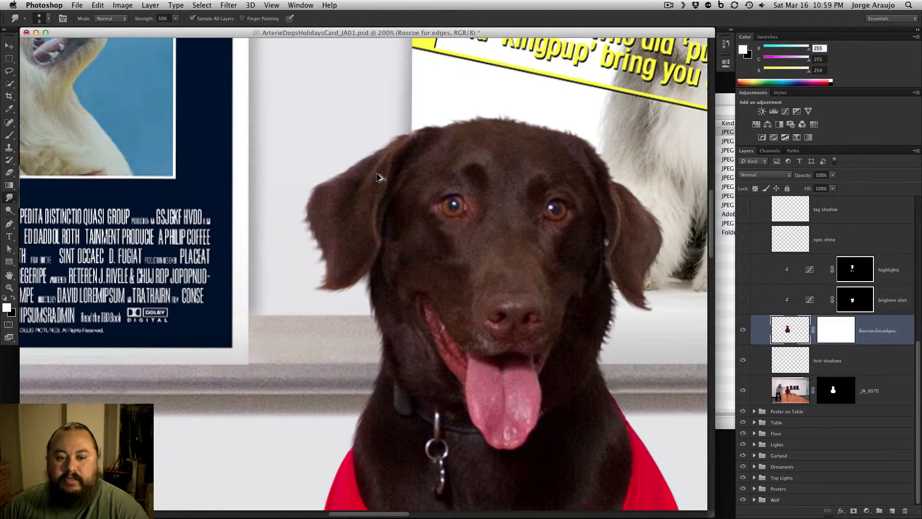
pyautogui.hotkey('alt', '.')
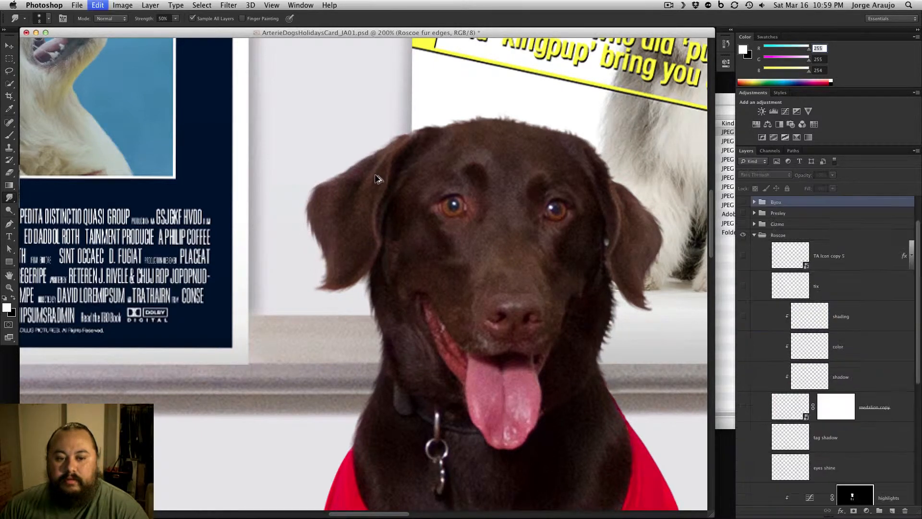
# Bring the Roscoe fur edges layer back into the layer list view and examine the fur around the dog's ear at 300% zoom
pyautogui.scroll(-5, 913, 267)
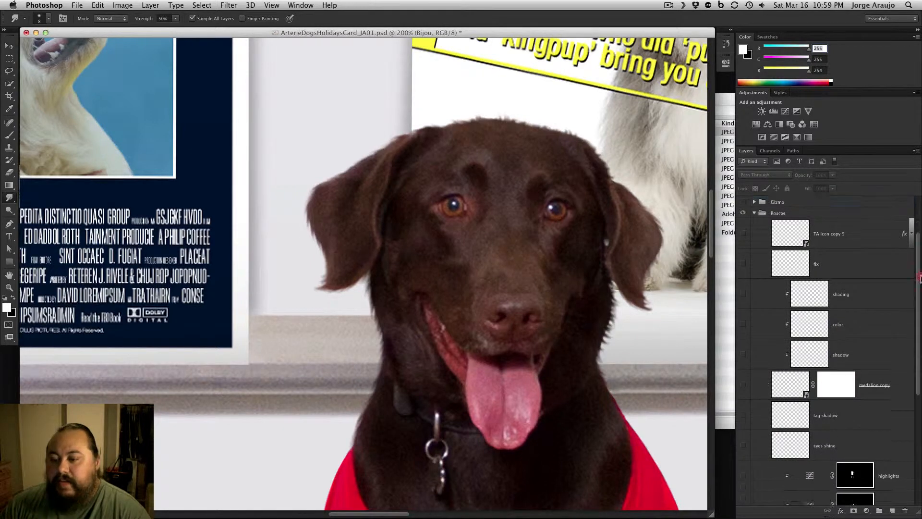
pyautogui.press('super+minus')
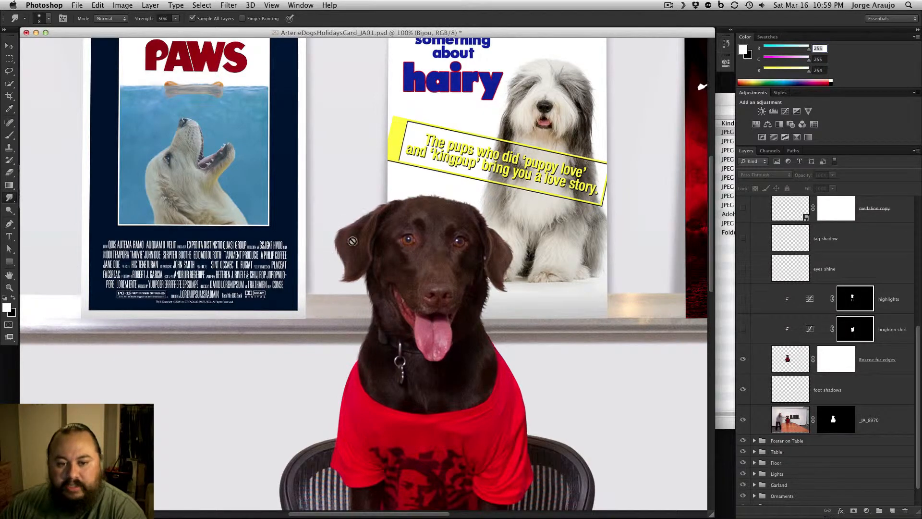
pyautogui.press('super+equal')
pyautogui.press('super+equal')
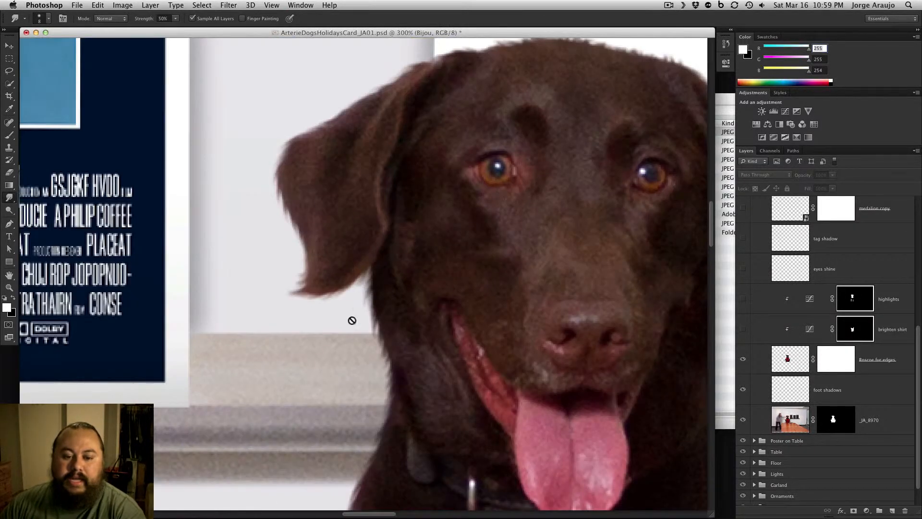
# Examine the brown dog's ear and head fur edges up close at 300% and 400%, comparing them with zoomed-out views
pyautogui.moveTo(479, 119); pyautogui.dragTo(395, 192)
pyautogui.moveTo(568, 288); pyautogui.dragTo(534, 274)
pyautogui.press('super+minus')
pyautogui.press('super+minus')
pyautogui.press('super+minus')
pyautogui.press('super+minus')
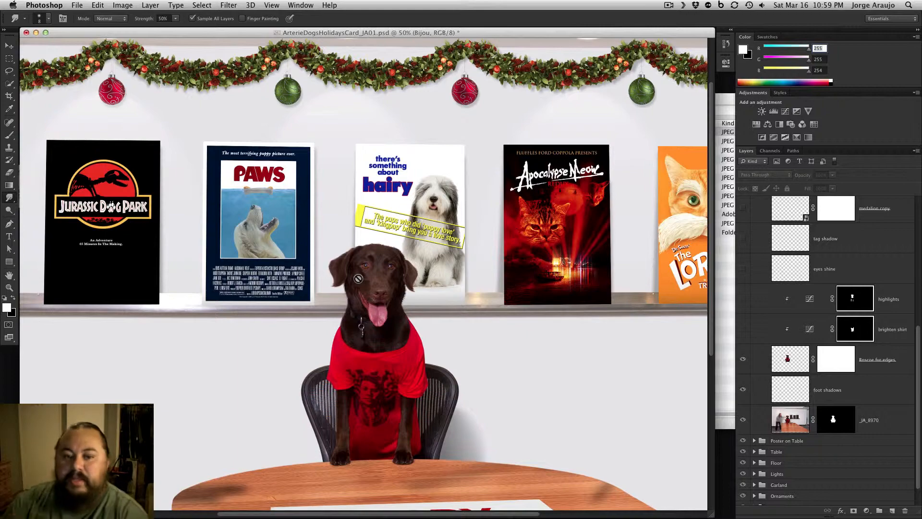
pyautogui.press('super+plus')
pyautogui.press('super+plus')
pyautogui.press('super+plus')
pyautogui.press('super+plus')
pyautogui.press('super+plus')
pyautogui.moveTo(405, 286); pyautogui.dragTo(412, 350)
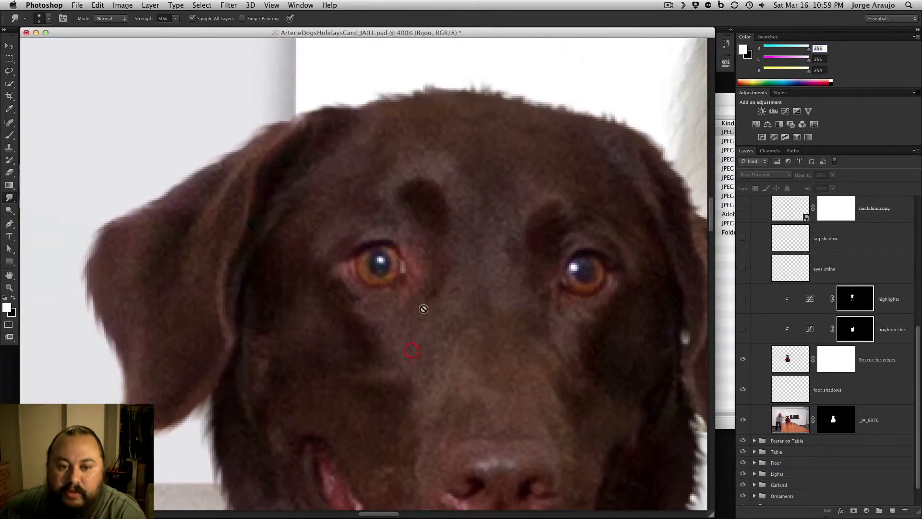
pyautogui.press('super+minus')
pyautogui.press('super+minus')
pyautogui.press('super+minus')
pyautogui.press('super+minus')
pyautogui.press('super+plus')
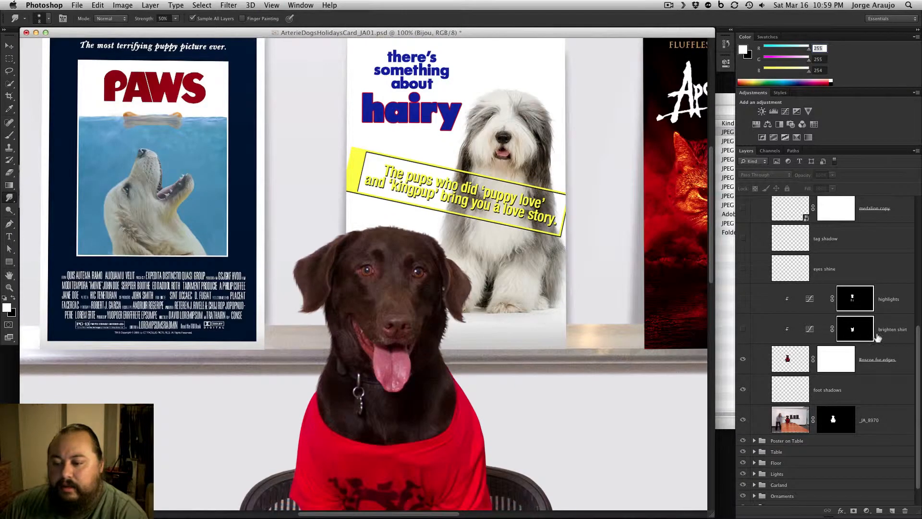
# Show the brighten shirt and highlights adjustment layers, toggling highlights to compare the dog with and without it
pyautogui.press('super+minus')
pyautogui.click(743, 329)
pyautogui.moveTo(574, 419); pyautogui.dragTo(564, 368)
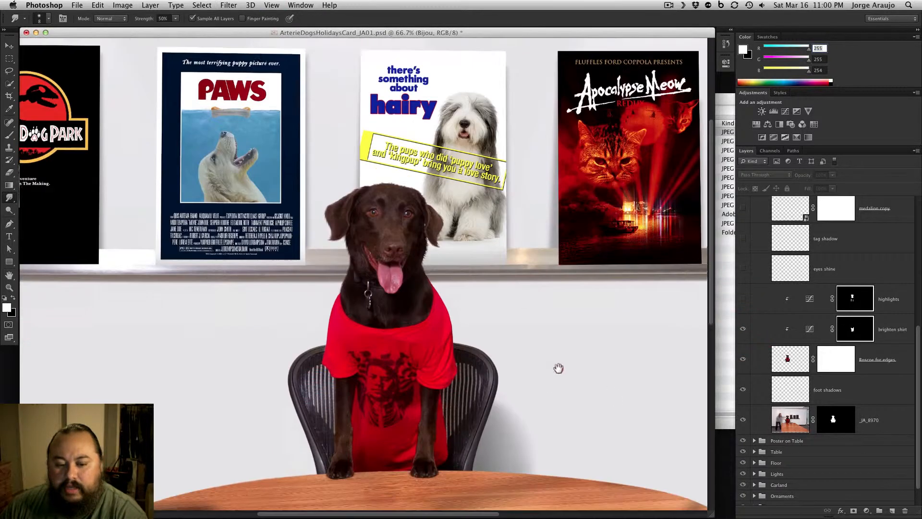
pyautogui.click(743, 299)
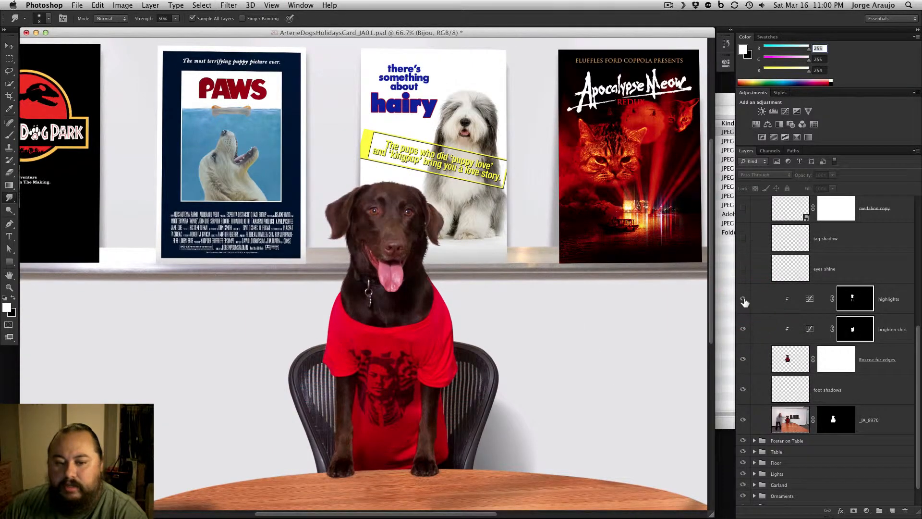
pyautogui.click(744, 299)
pyautogui.click(744, 299)
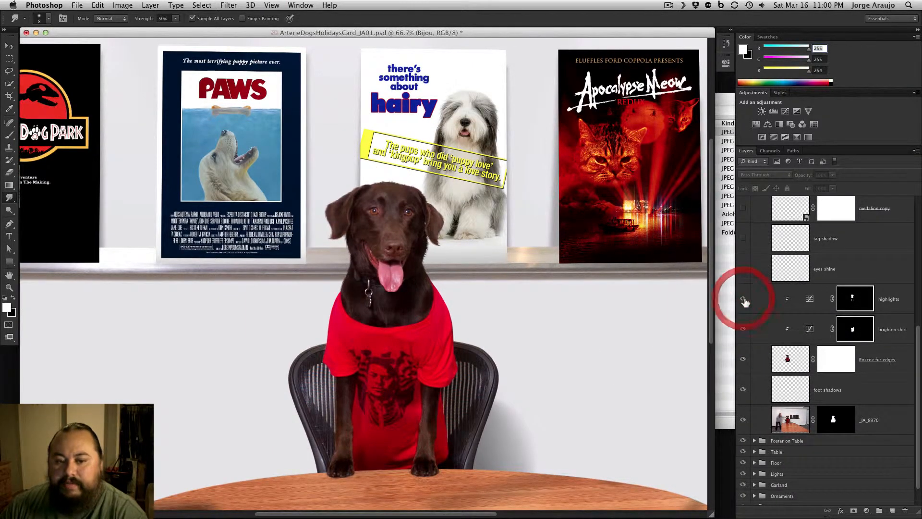
# Show the remaining Roscoe layers from eyes shine and tag shadow through the medallion layers up to TA Icon copy 5
pyautogui.click(744, 270)
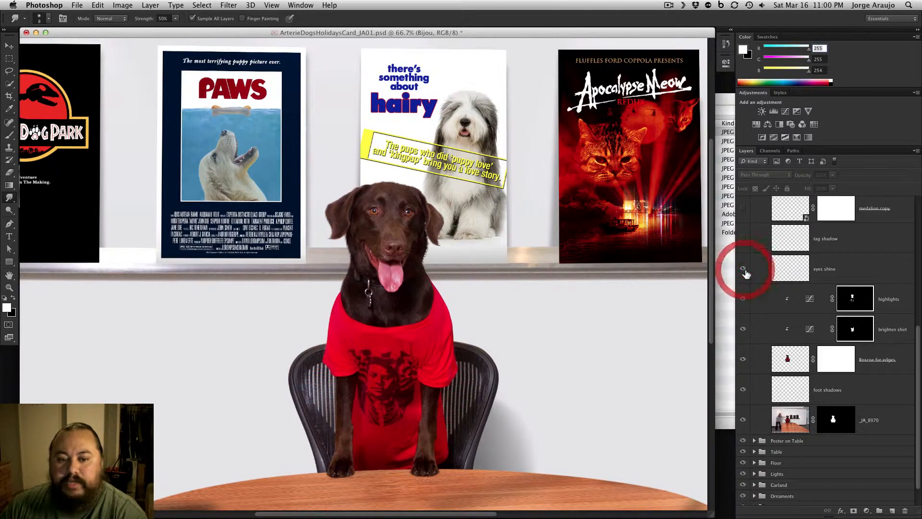
pyautogui.click(744, 238)
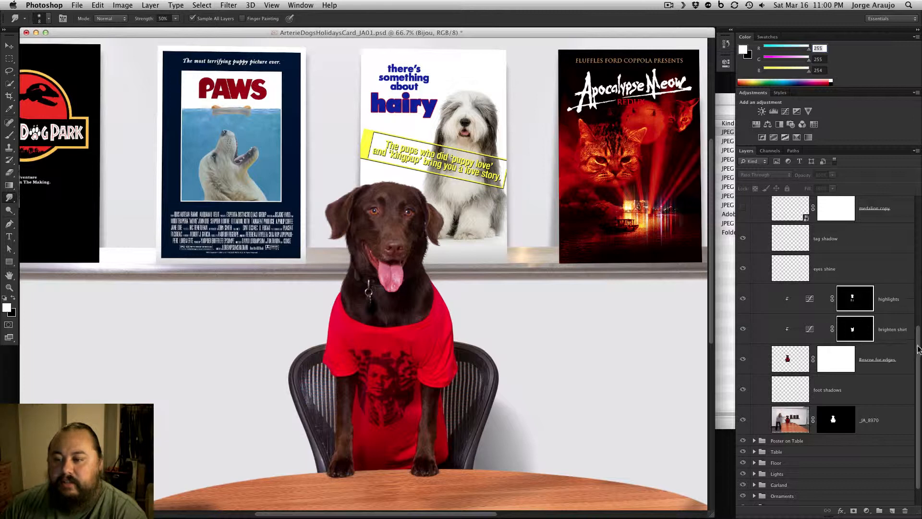
pyautogui.moveTo(917, 349); pyautogui.dragTo(909, 291)
pyautogui.moveTo(742, 289); pyautogui.dragTo(744, 221)
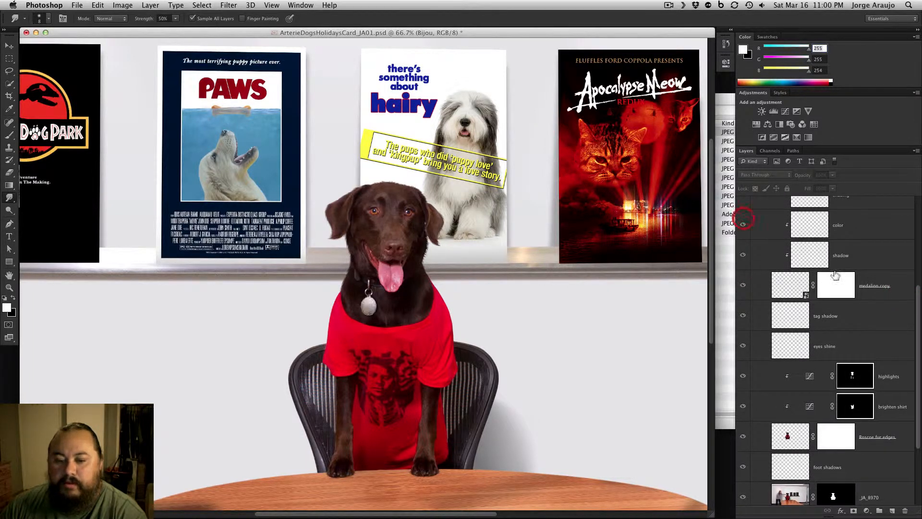
pyautogui.moveTo(917, 322); pyautogui.dragTo(917, 279)
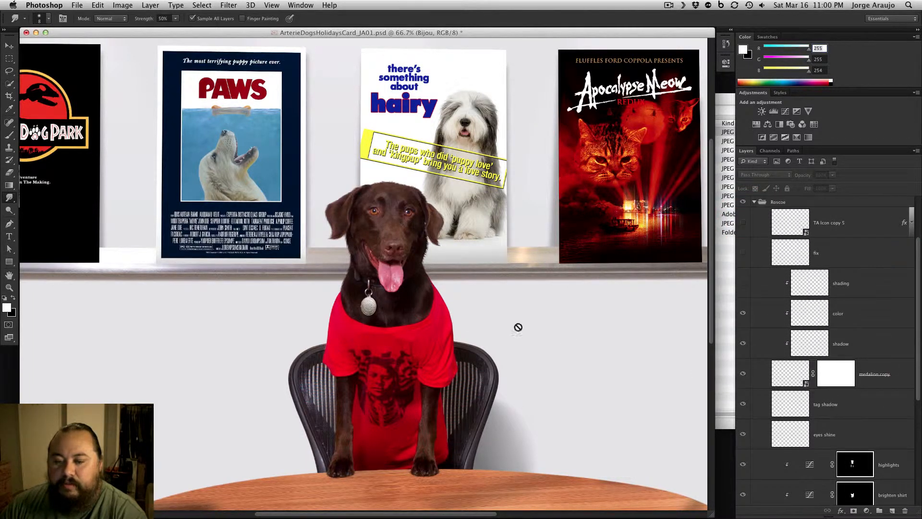
pyautogui.moveTo(743, 286); pyautogui.dragTo(745, 226)
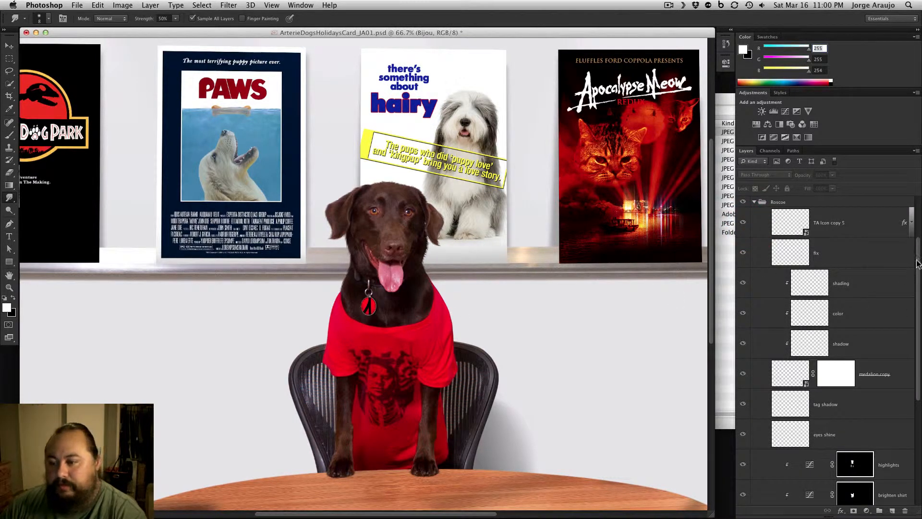
# Collapse the Roscoe group, show and expand the Gizmo group, and bring the black dog into view
pyautogui.moveTo(917, 264); pyautogui.dragTo(917, 232)
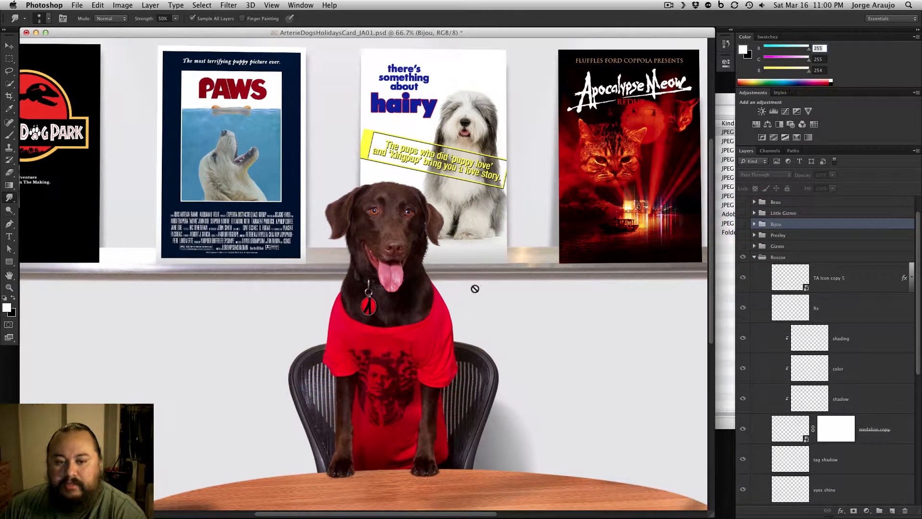
pyautogui.click(754, 258)
pyautogui.click(744, 268)
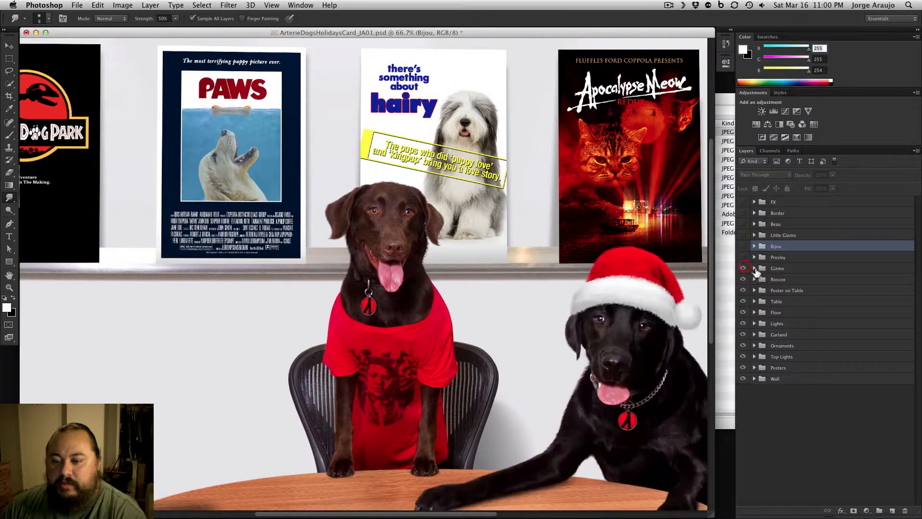
pyautogui.click(755, 268)
pyautogui.moveTo(627, 336); pyautogui.dragTo(441, 205)
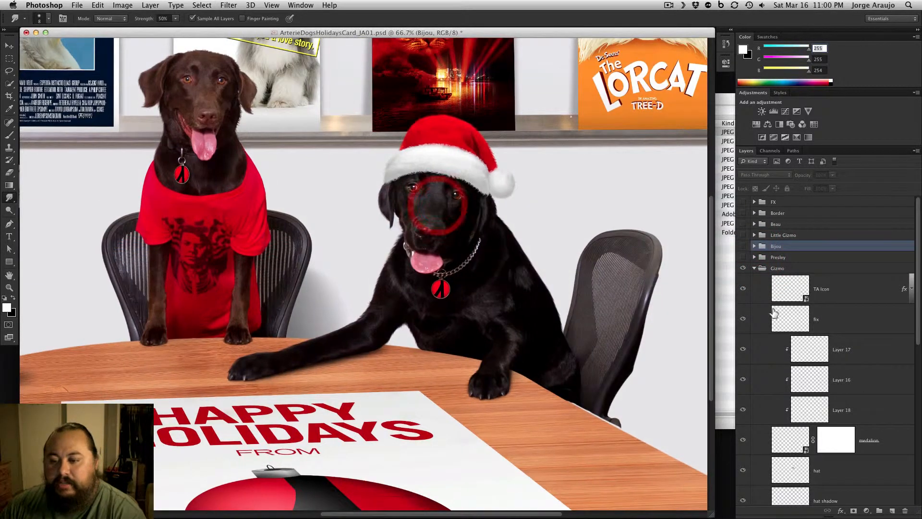
# Hide all layers in the Gizmo group from TA Icon down to _JA_8984, leaving only Shadows on table showing
pyautogui.moveTo(917, 288); pyautogui.dragTo(858, 293)
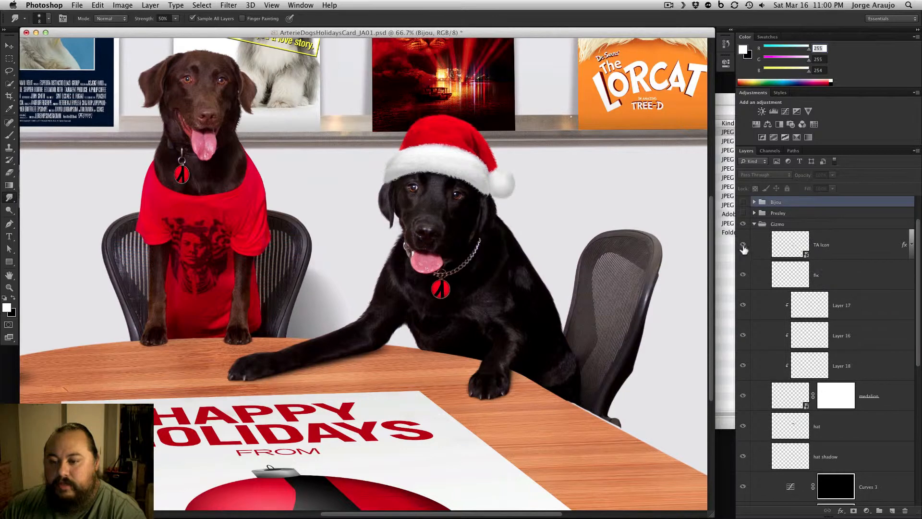
pyautogui.moveTo(744, 250); pyautogui.dragTo(750, 432)
pyautogui.moveTo(747, 390); pyautogui.dragTo(746, 491)
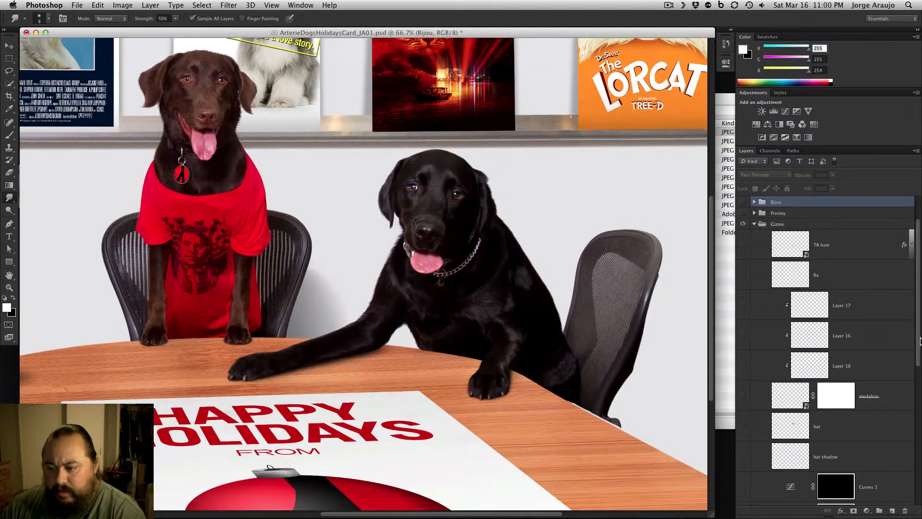
pyautogui.moveTo(917, 342); pyautogui.dragTo(904, 462)
pyautogui.moveTo(743, 263); pyautogui.dragTo(742, 401)
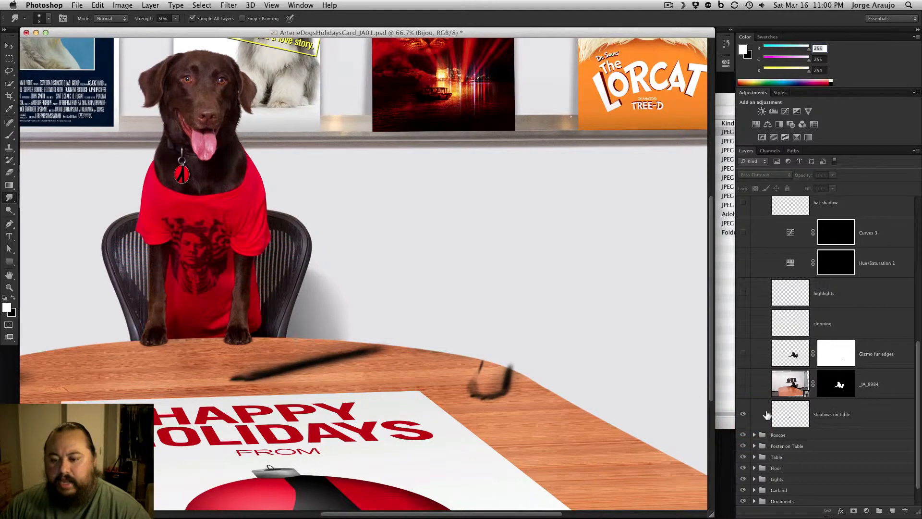
# Show the _JA_8984 layer and disable its mask to view the full original photo of the black dog at 33.3% zoom
pyautogui.click(743, 384)
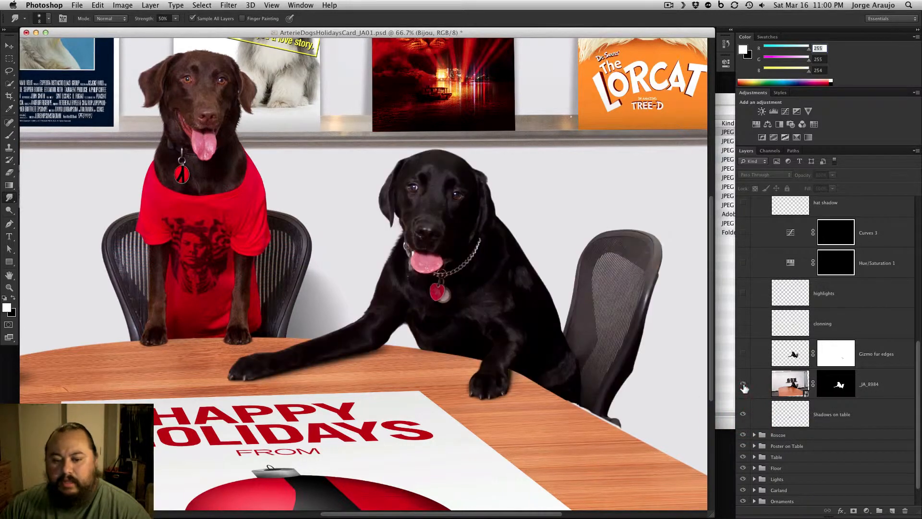
pyautogui.keyDown('shift'); pyautogui.click(838, 388); pyautogui.keyUp('shift')
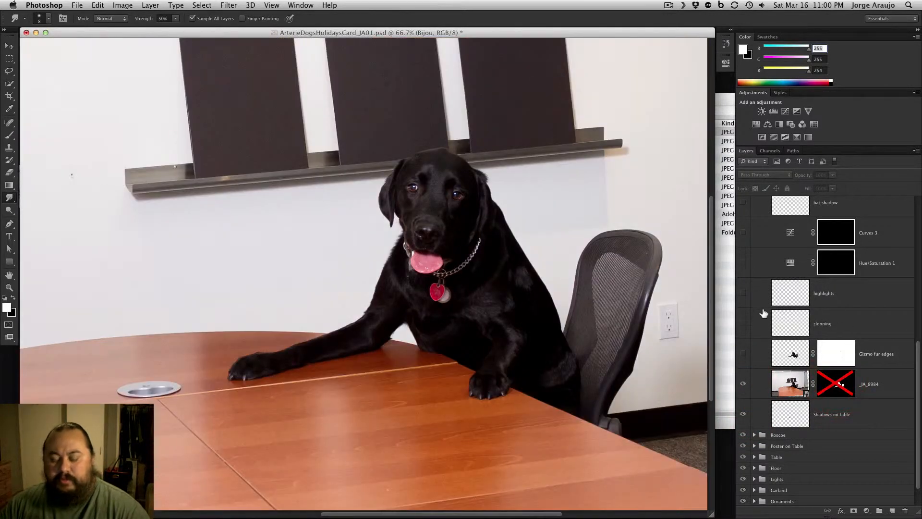
pyautogui.press('super+minus')
pyautogui.press('super+minus')
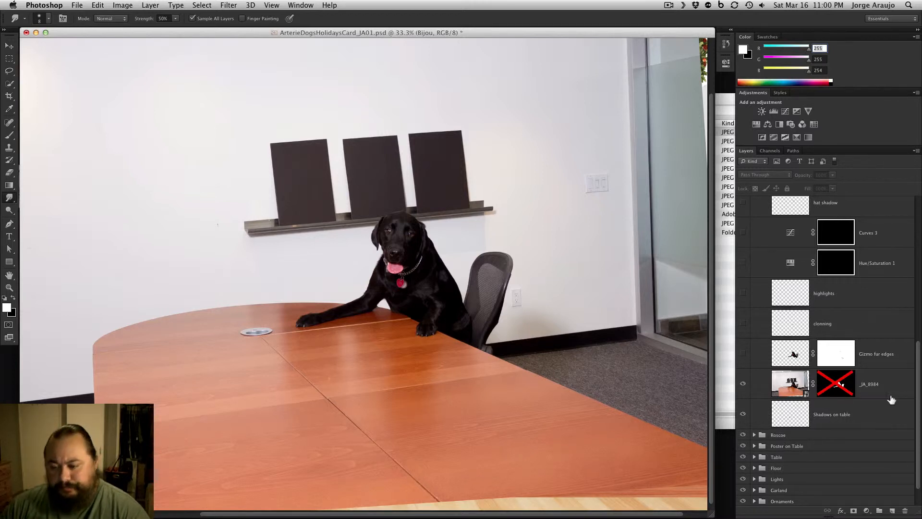
# Toggle the _JA_8984 layer mask to compare the original photo with the cutout, leaving the mask enabled
pyautogui.keyDown('shift'); pyautogui.click(836, 389); pyautogui.keyUp('shift')
pyautogui.keyDown('shift'); pyautogui.click(837, 389); pyautogui.keyUp('shift')
pyautogui.keyDown('shift'); pyautogui.click(837, 389); pyautogui.keyUp('shift')
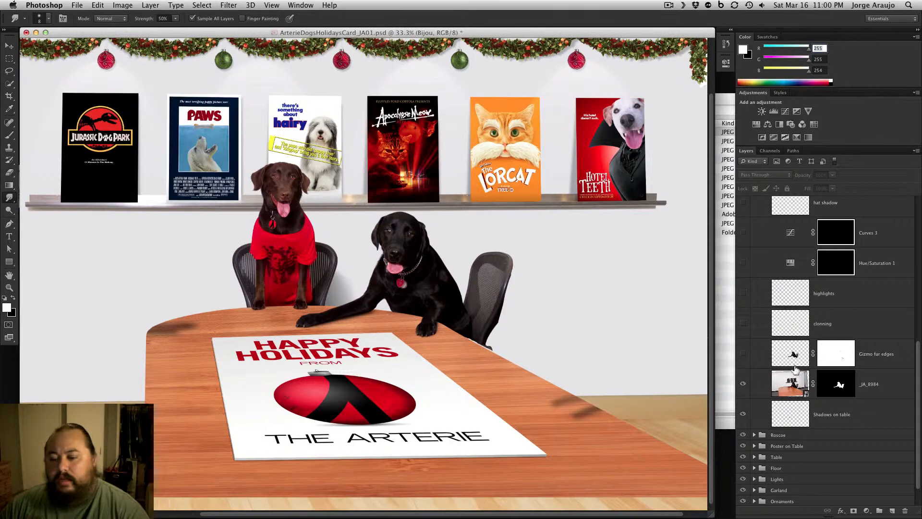
# Examine the masked edges around the black dog's head, ears and back at 200% zoom
pyautogui.press('super+plus')
pyautogui.press('super+plus')
pyautogui.press('super+plus')
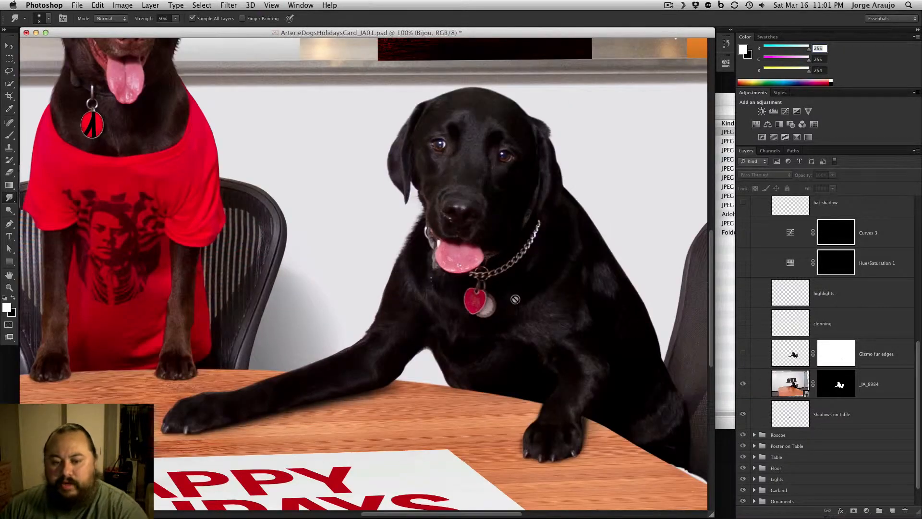
pyautogui.press('super+plus')
pyautogui.moveTo(506, 283); pyautogui.dragTo(348, 423)
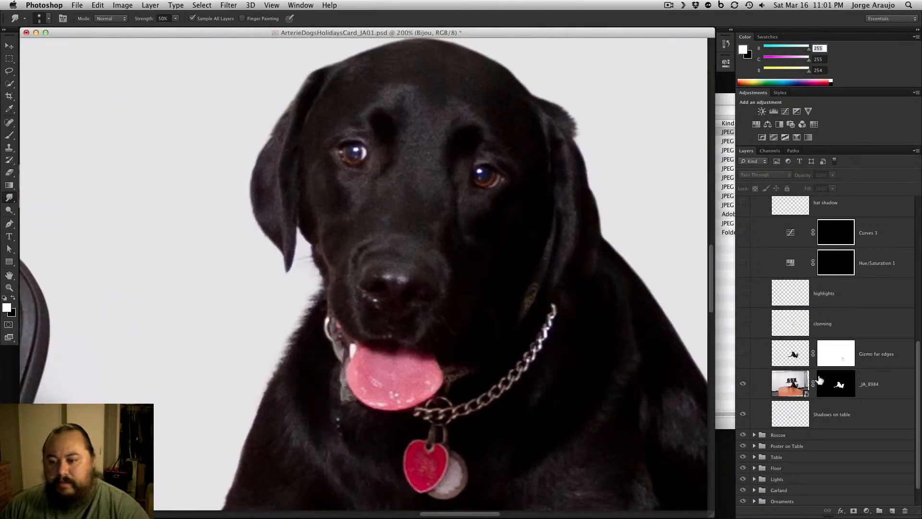
pyautogui.moveTo(542, 144); pyautogui.dragTo(486, 210)
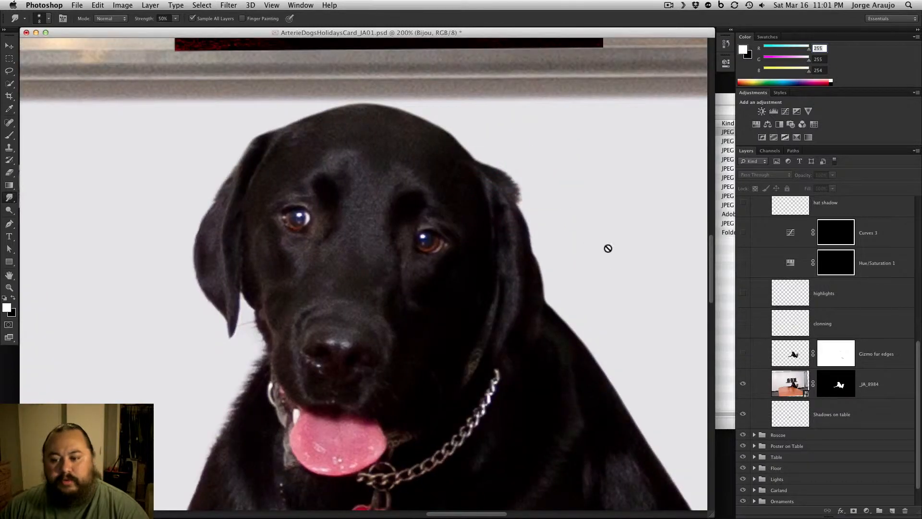
pyautogui.moveTo(634, 401); pyautogui.dragTo(461, 218)
pyautogui.moveTo(486, 273); pyautogui.dragTo(569, 400)
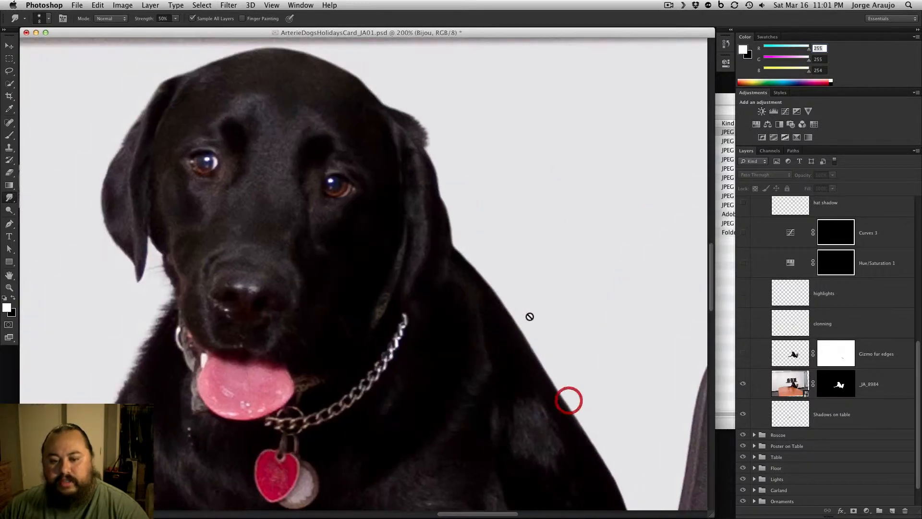
# Show the Gizmo fur edges layer, toggling it to compare the black dog's outline with and without the added fur
pyautogui.click(744, 354)
pyautogui.click(743, 354)
pyautogui.click(744, 354)
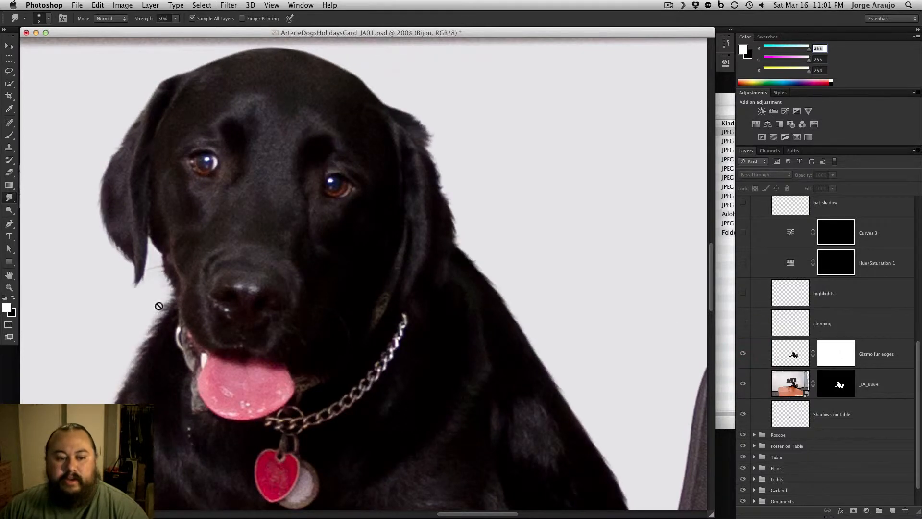
# Toggle the clonning layer at 100% zoom to compare the dog's tags, and show the layers from clonning up to hat shadow
pyautogui.press('super+minus')
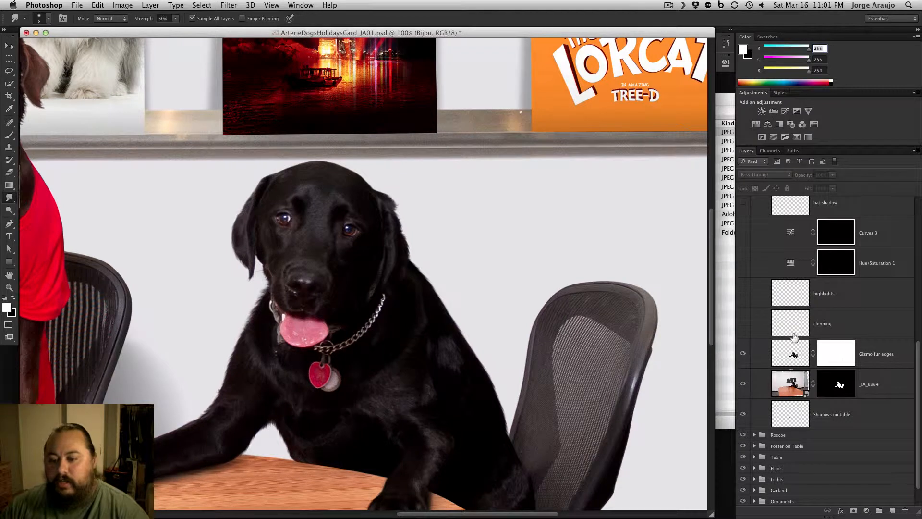
pyautogui.click(743, 325)
pyautogui.click(743, 324)
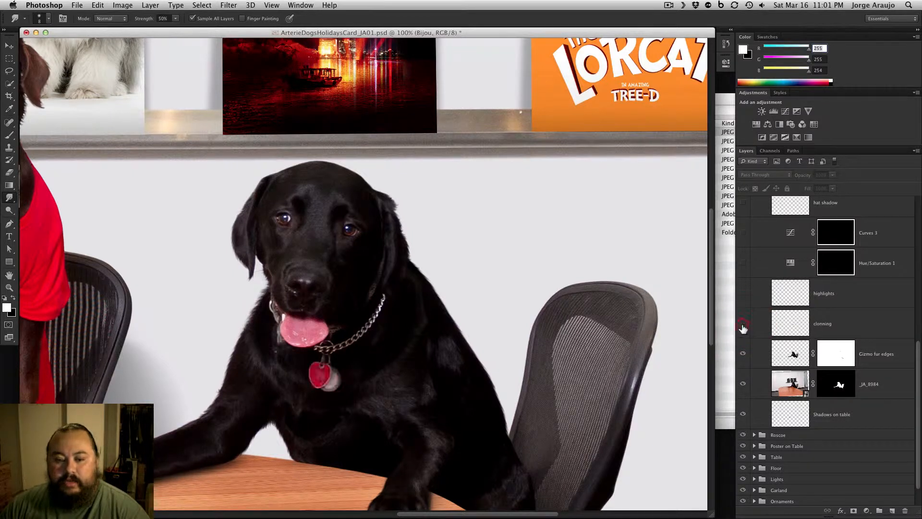
pyautogui.click(743, 324)
pyautogui.click(743, 325)
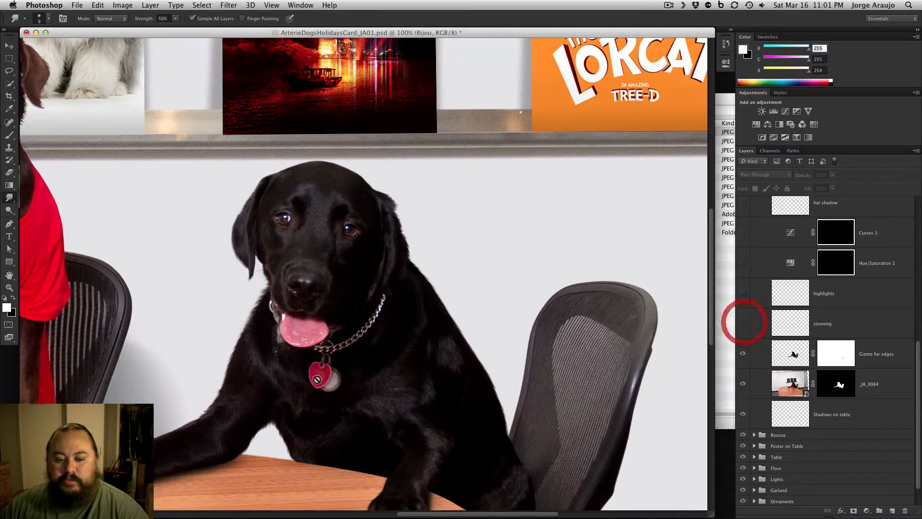
pyautogui.moveTo(744, 324)
pyautogui.mouseDown()
pyautogui.moveTo(743, 203)
pyautogui.moveTo(744, 296)
pyautogui.mouseUp()
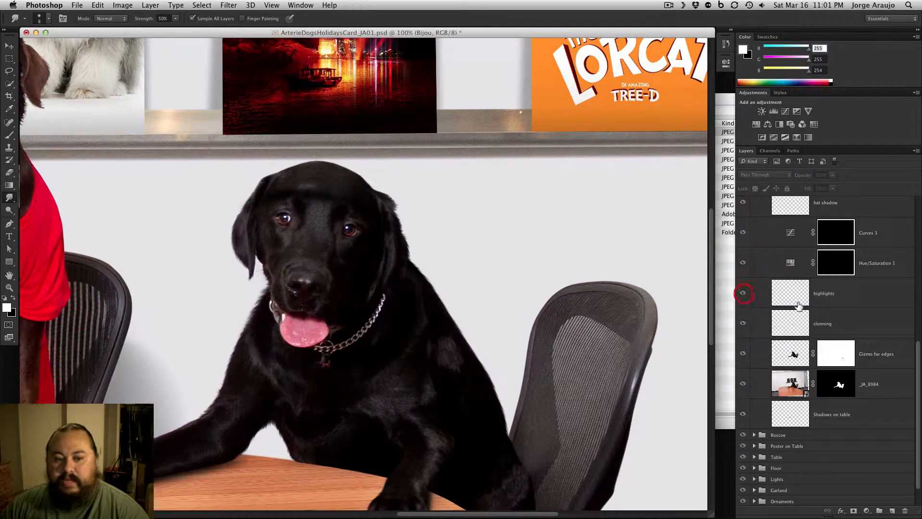
# Show the hat layer and the medallion layers above it, up to TA Icon, in the Gizmo group
pyautogui.click(915, 310)
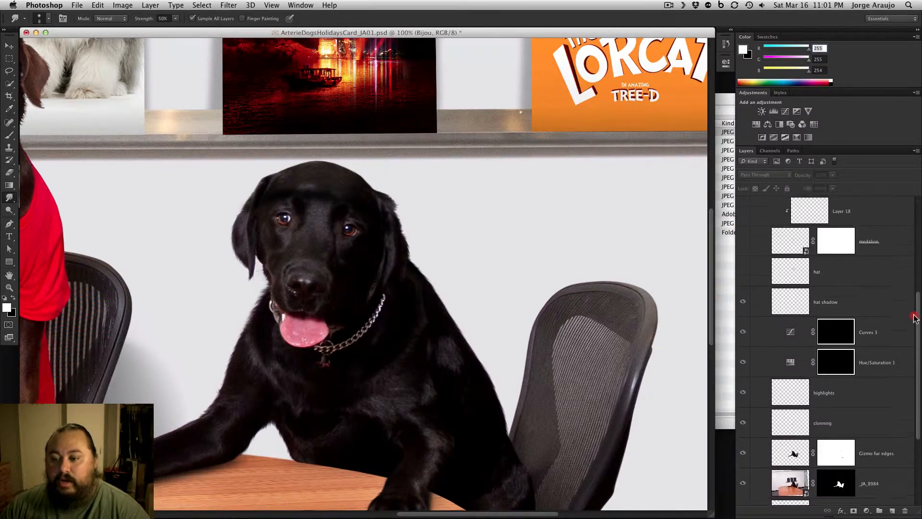
pyautogui.click(743, 294)
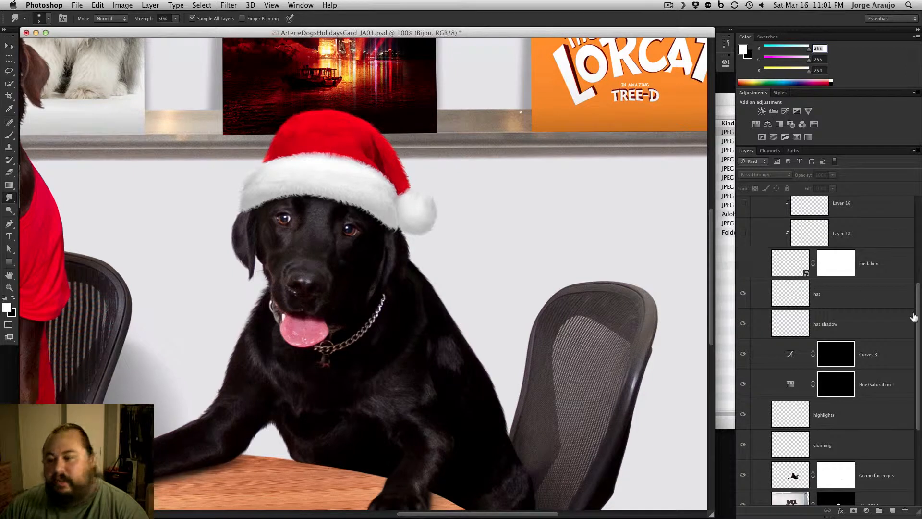
pyautogui.moveTo(918, 303); pyautogui.dragTo(917, 253)
pyautogui.moveTo(743, 362); pyautogui.dragTo(743, 212)
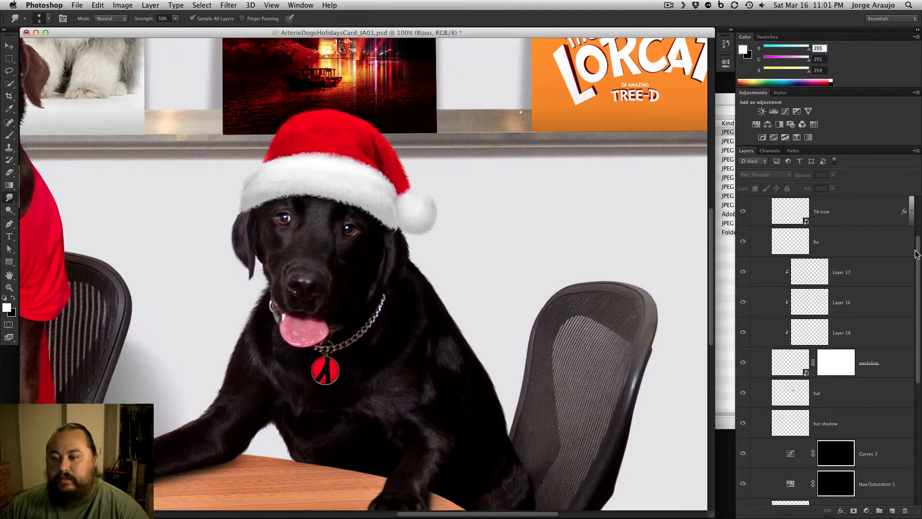
# Collapse the Gizmo group and view the whole card with both dogs at 33.3% zoom
pyautogui.scroll(3, 895, 219)
pyautogui.click(754, 268)
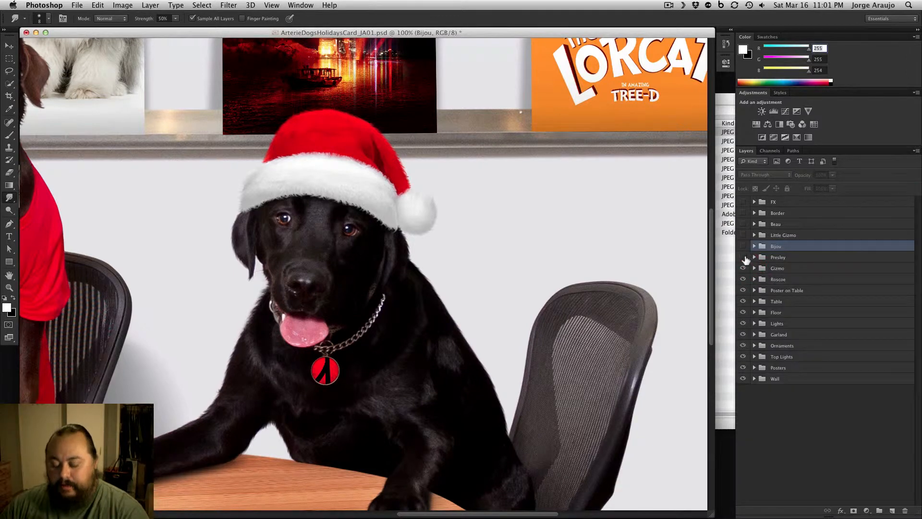
pyautogui.press('super+minus')
pyautogui.press('super+minus')
pyautogui.press('super+minus')
pyautogui.moveTo(456, 325); pyautogui.dragTo(569, 271)
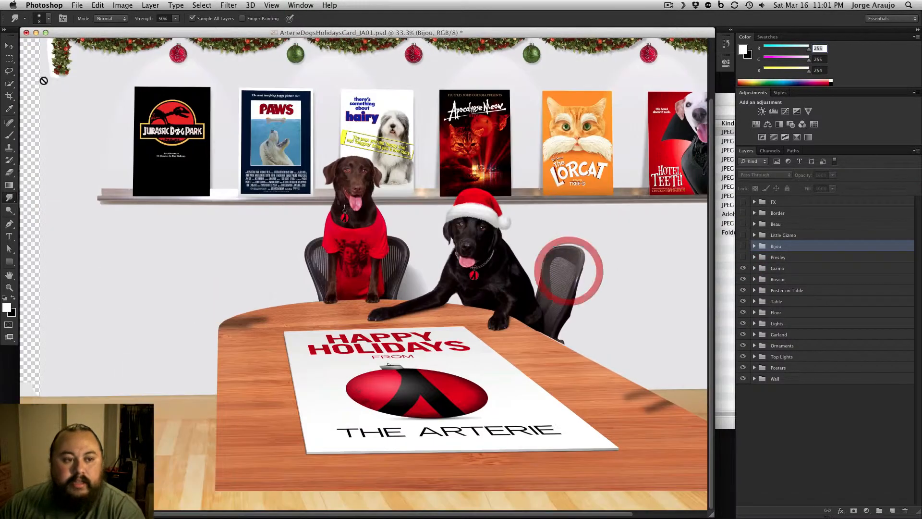
# Activate the Move tool and show the Presley group with the white dog in the sweater, at 100% zoom
pyautogui.click(10, 45)
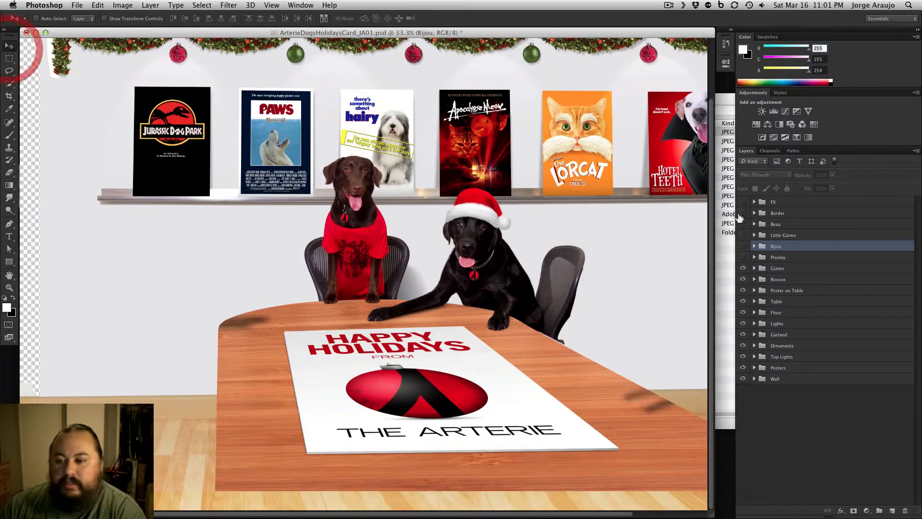
pyautogui.click(744, 257)
pyautogui.press('super+plus')
pyautogui.press('super+plus')
pyautogui.moveTo(247, 288); pyautogui.dragTo(509, 283)
pyautogui.press('super+plus')
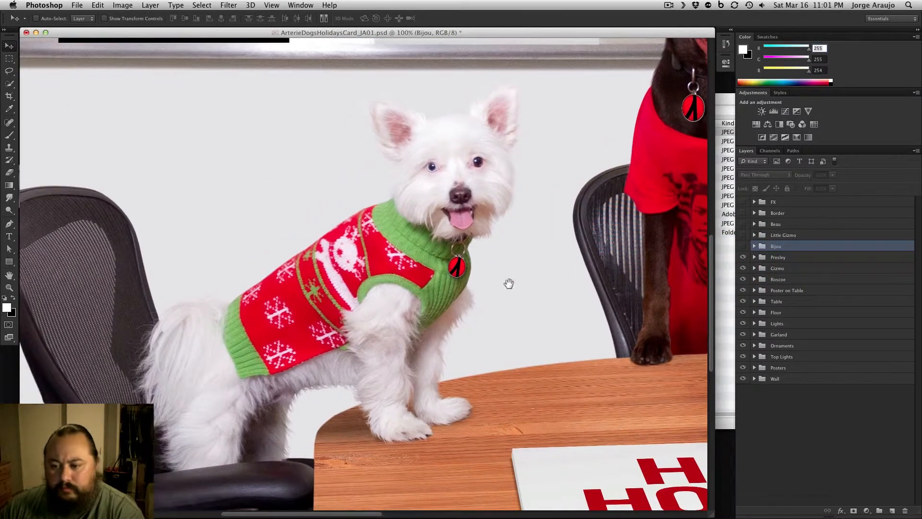
# Expand the Presley group, hide its layers, and show only the feet shadows and _JA_9064 layers
pyautogui.click(754, 257)
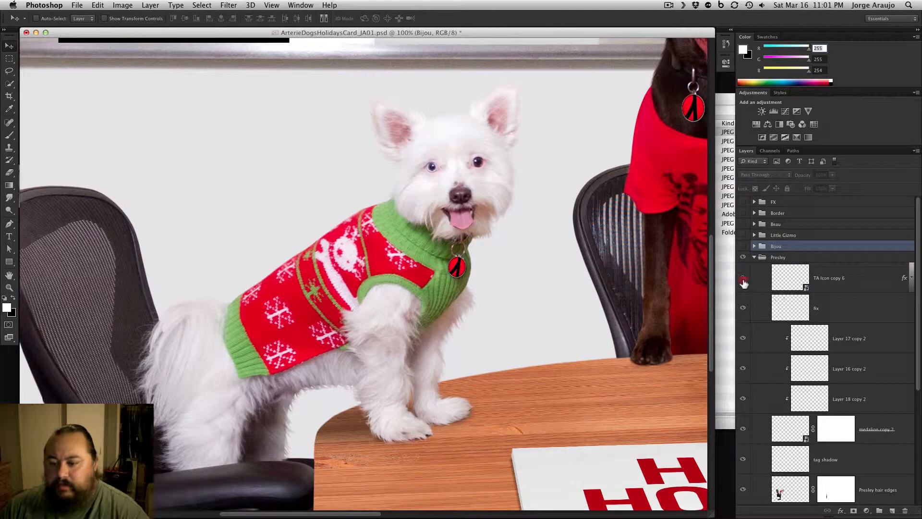
pyautogui.moveTo(749, 460)
pyautogui.mouseDown()
pyautogui.moveTo(746, 512)
pyautogui.moveTo(747, 467)
pyautogui.mouseUp()
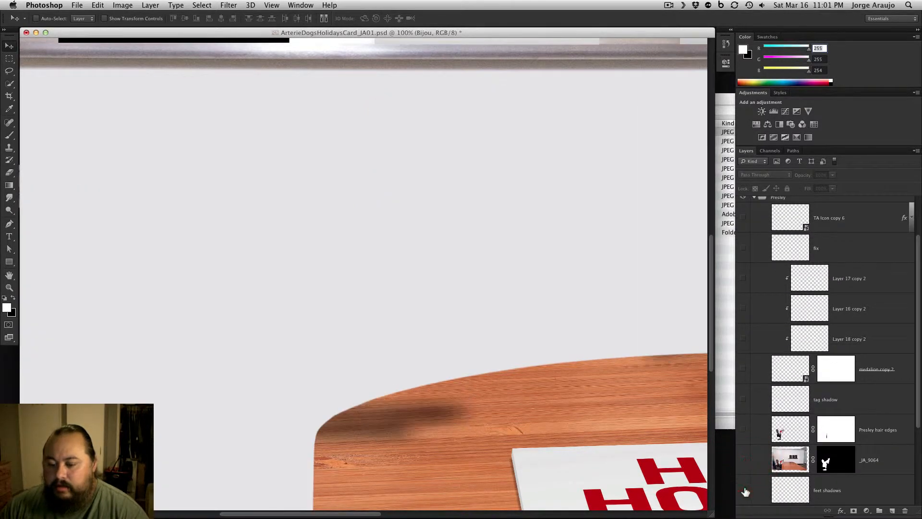
pyautogui.click(745, 490)
pyautogui.click(744, 460)
# Toggle the _JA_9064 layer mask at 33.3% zoom to compare the original conference room photo with the masked dog and chair
pyautogui.keyDown('shift'); pyautogui.click(825, 461); pyautogui.keyUp('shift')
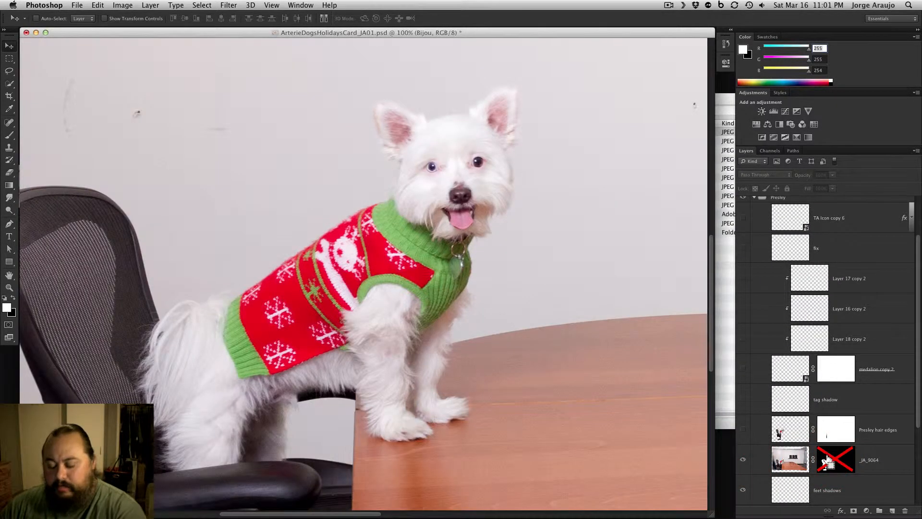
pyautogui.press('super+minus')
pyautogui.press('super+minus')
pyautogui.press('super+minus')
pyautogui.keyDown('shift'); pyautogui.click(827, 463); pyautogui.keyUp('shift')
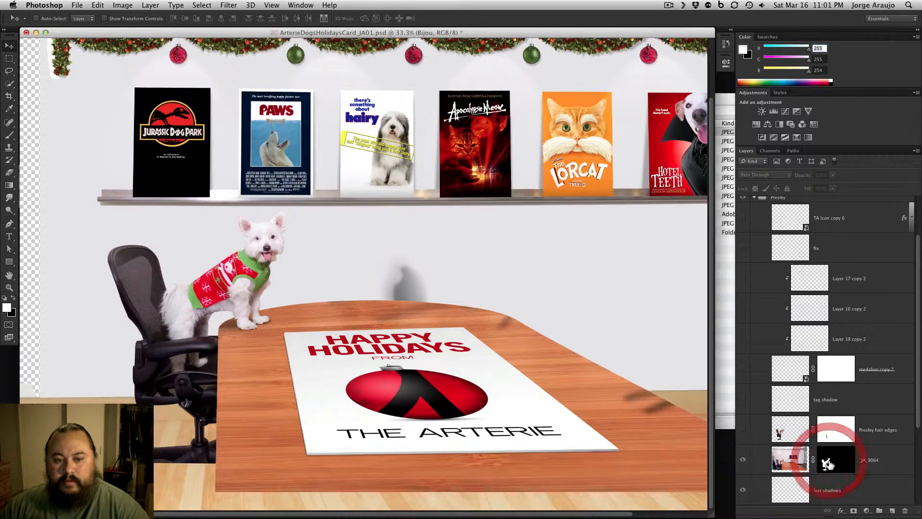
pyautogui.keyDown('shift'); pyautogui.click(828, 463); pyautogui.keyUp('shift')
pyautogui.keyDown('shift'); pyautogui.click(827, 464); pyautogui.keyUp('shift')
pyautogui.keyDown('shift'); pyautogui.click(827, 463); pyautogui.keyUp('shift')
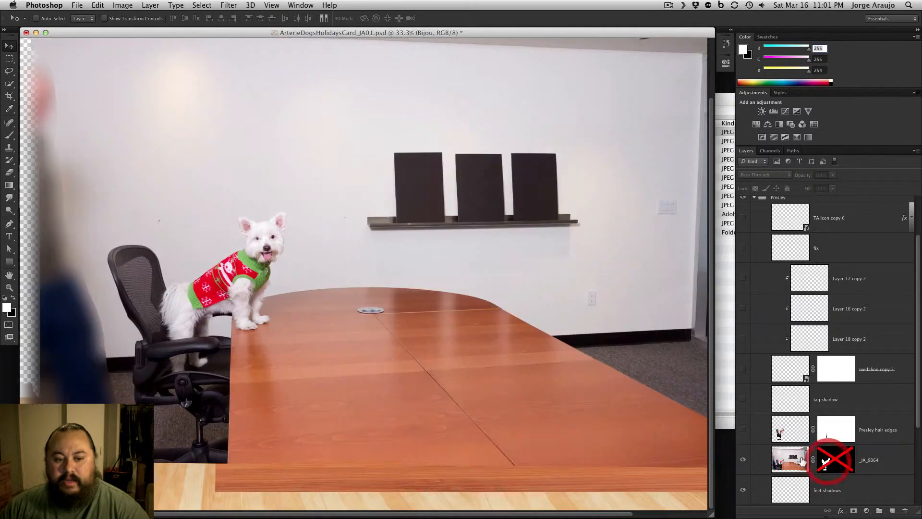
pyautogui.keyDown('shift'); pyautogui.click(830, 456); pyautogui.keyUp('shift')
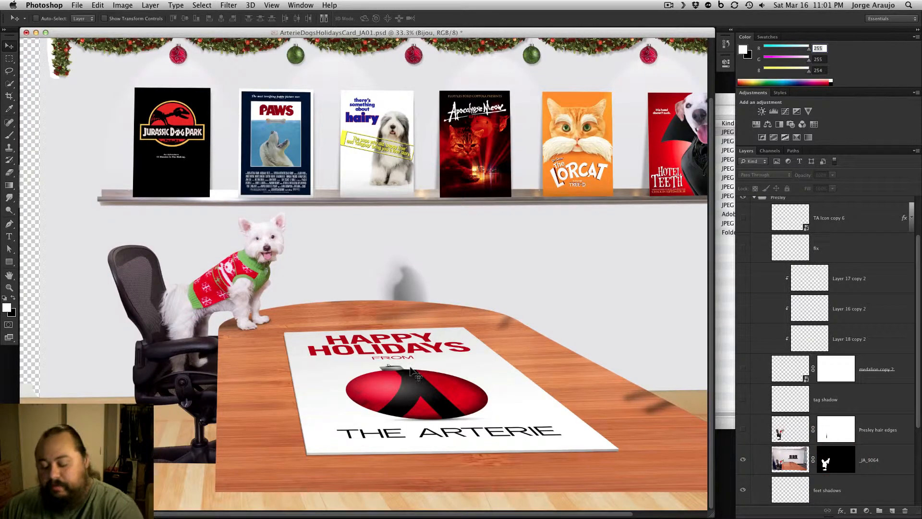
# Examine the white dog's masked edges at 200% zoom, toggling the _JA_9064 mask to compare them with the original fur
pyautogui.press('super+plus')
pyautogui.press('super+plus')
pyautogui.moveTo(225, 315); pyautogui.dragTo(568, 284)
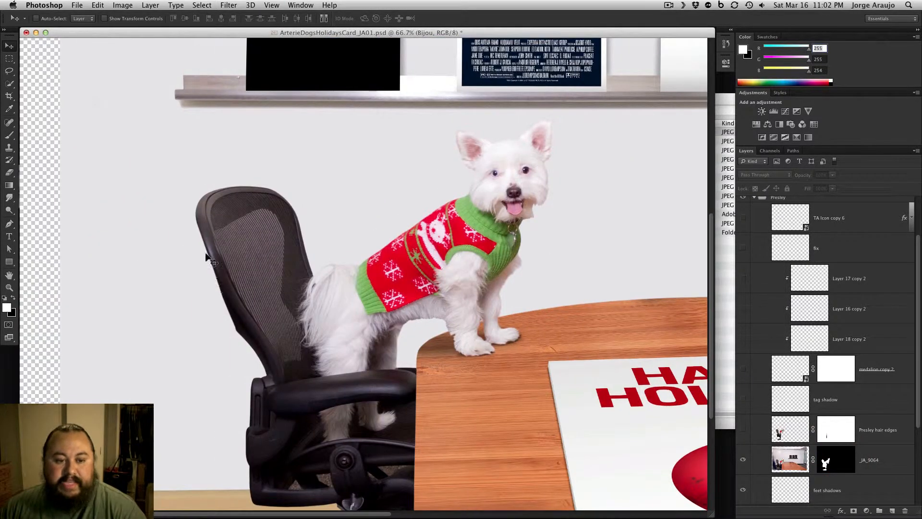
pyautogui.press('super+plus')
pyautogui.press('super+plus')
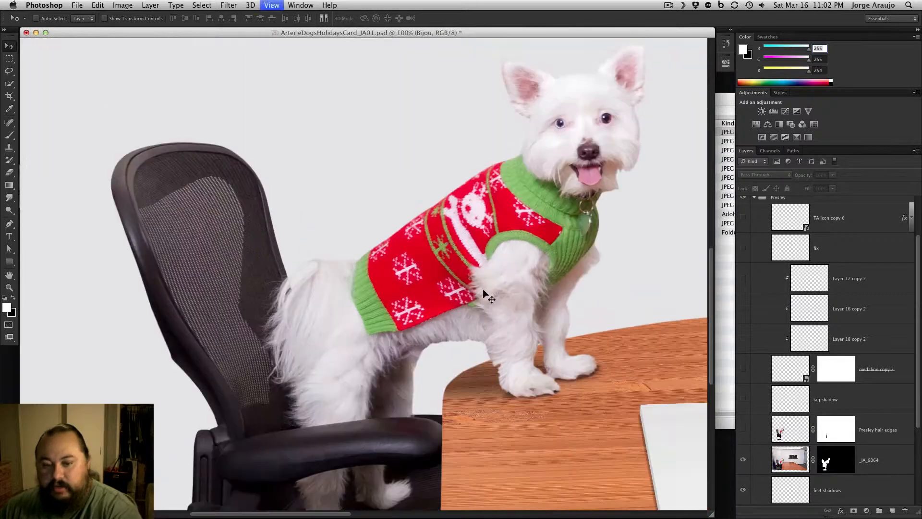
pyautogui.moveTo(537, 297); pyautogui.dragTo(251, 344)
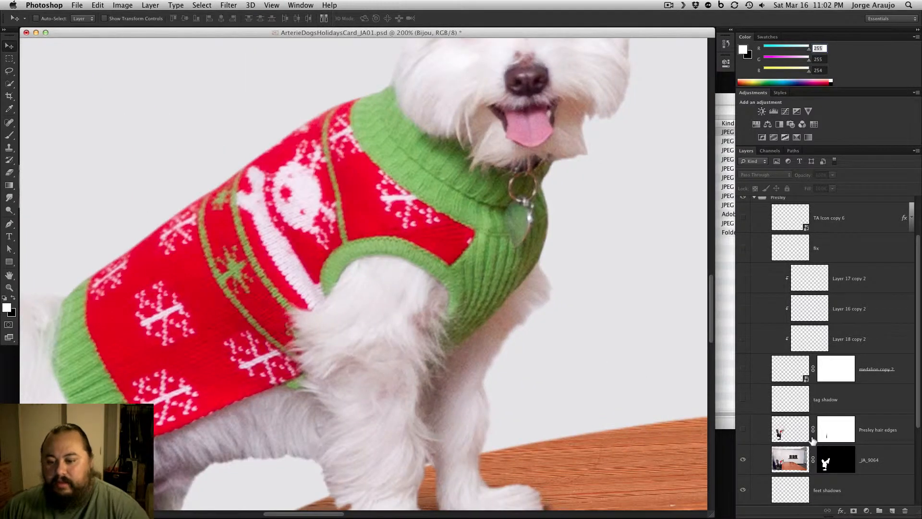
pyautogui.keyDown('shift'); pyautogui.click(835, 460); pyautogui.keyUp('shift')
pyautogui.scroll(4, 562, 277)
pyautogui.hscroll(2, 562, 277)
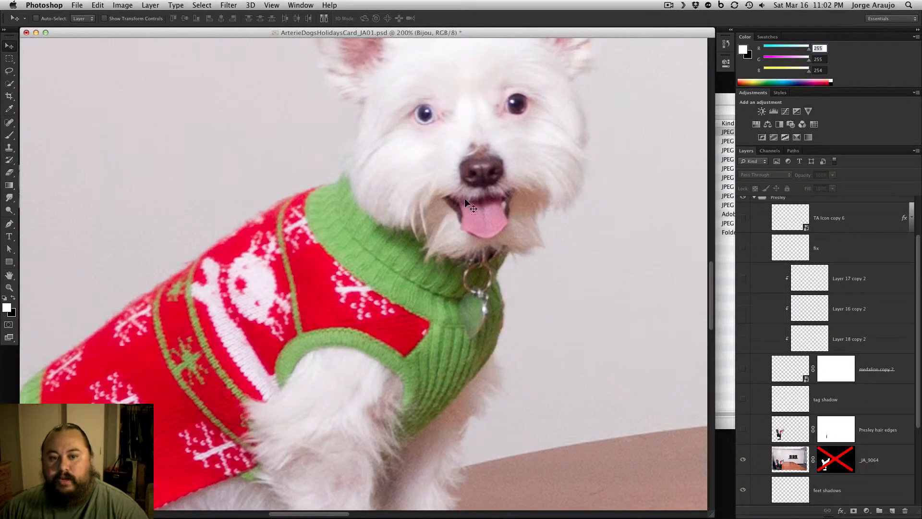
pyautogui.keyDown('shift'); pyautogui.click(836, 460); pyautogui.keyUp('shift')
pyautogui.scroll(-5, 460, 312)
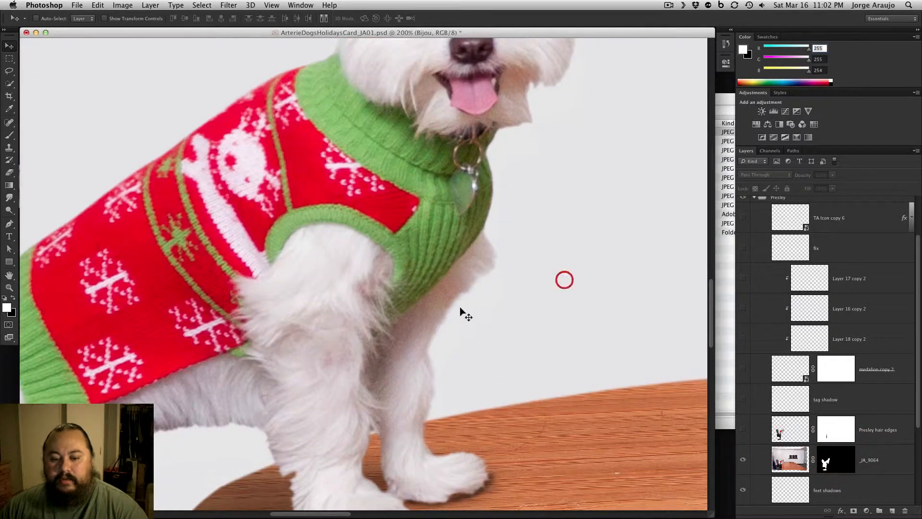
pyautogui.scroll(-3, 213, 413)
pyautogui.hscroll(-4, 214, 414)
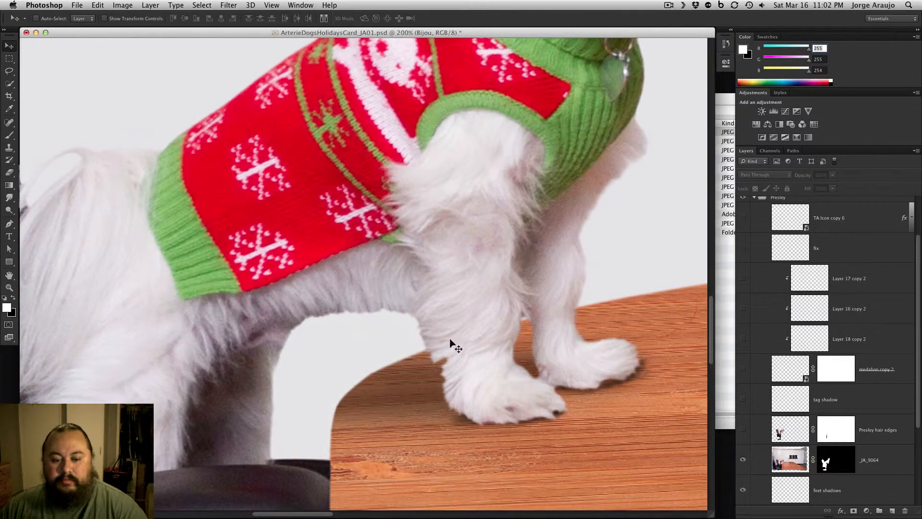
# Show the Presley hair edges layer and examine the added fur around the white dog's legs, belly and head
pyautogui.click(744, 430)
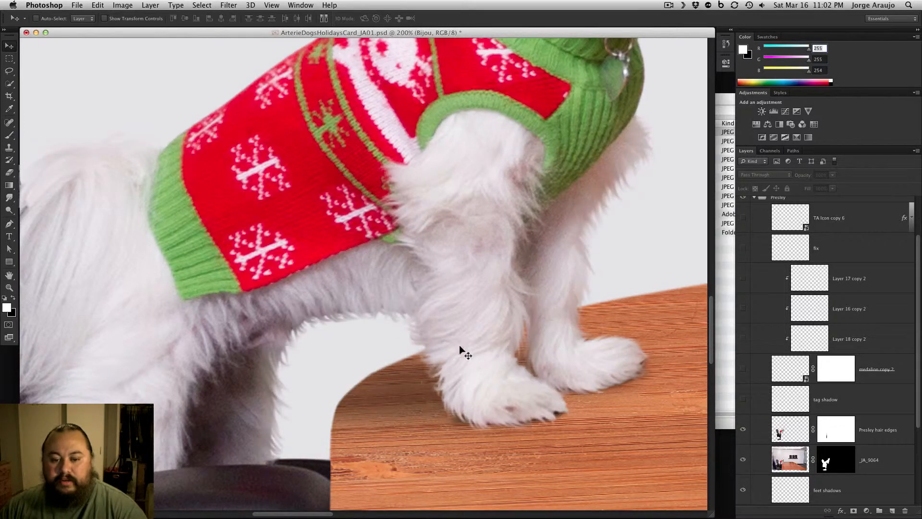
pyautogui.scroll(10, 489, 340)
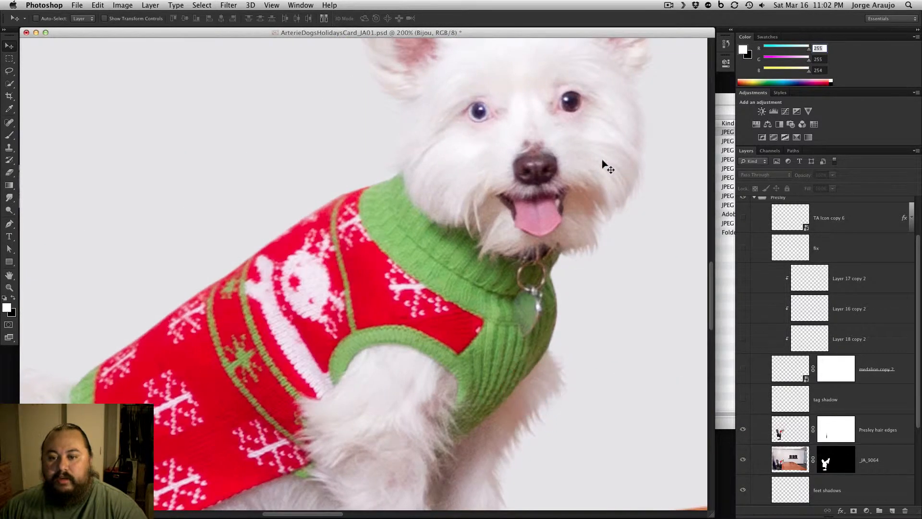
pyautogui.scroll(-2, 361, 191)
pyautogui.hscroll(-4, 360, 191)
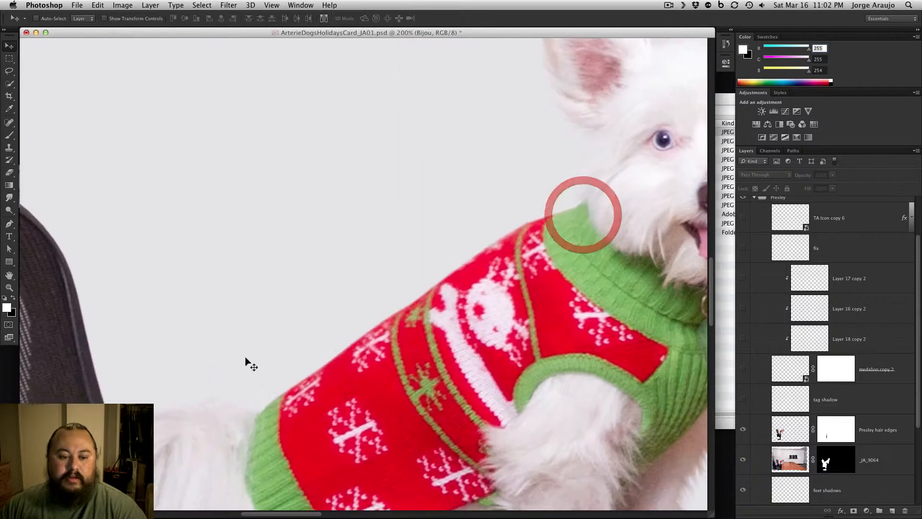
pyautogui.hscroll(3, 513, 351)
# Show the tag shadow and medallion layers up to TA Icon copy 6 in the Presley group
pyautogui.click(744, 386)
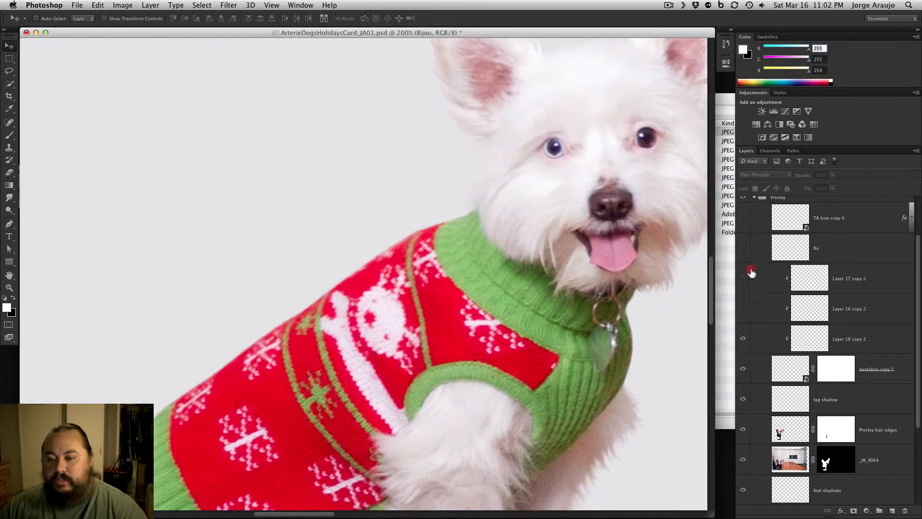
pyautogui.moveTo(751, 271); pyautogui.dragTo(744, 323)
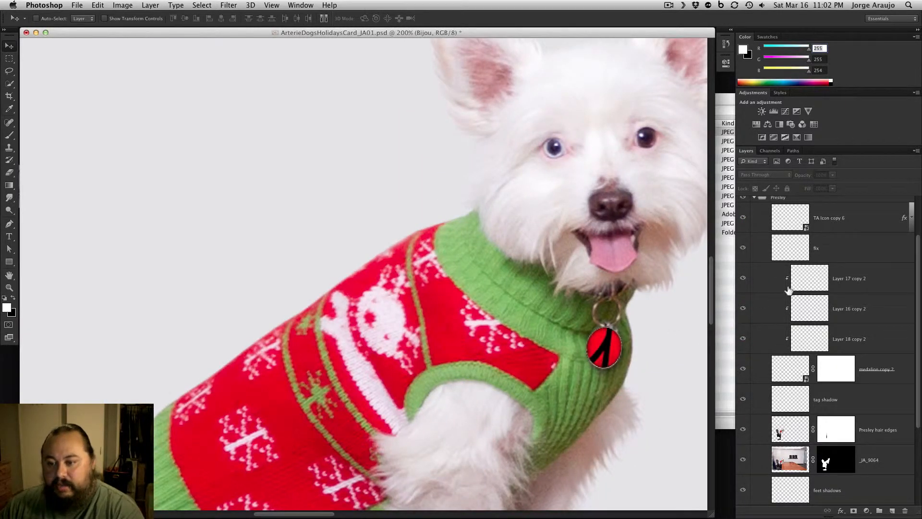
pyautogui.scroll(4, 783, 274)
# Collapse the Presley group and show the Gizmo and Roscoe groups again, viewing the whole card at 33.3% zoom
pyautogui.click(753, 258)
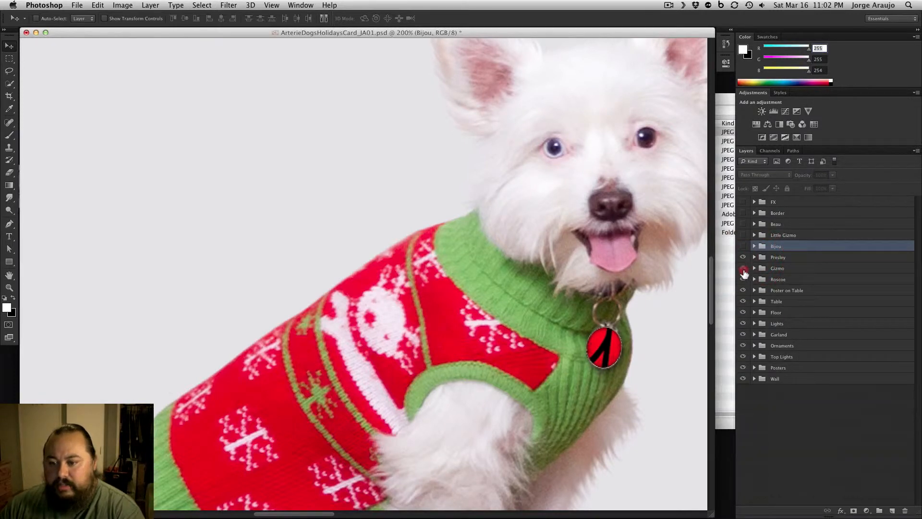
pyautogui.press('super+minus')
pyautogui.press('super+minus')
pyautogui.press('super+minus')
pyautogui.press('super+minus')
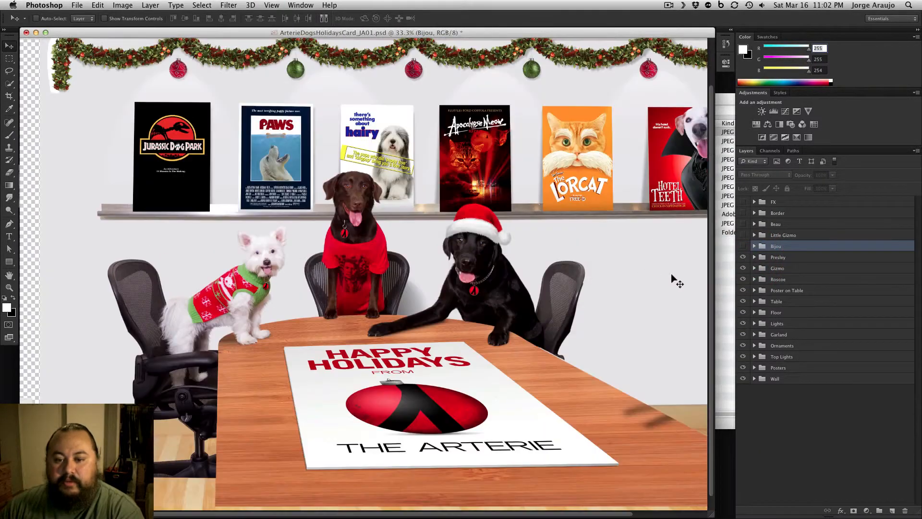
# Show the Bijou group with the small brown dog in the tinsel collar, at 100% zoom
pyautogui.click(743, 246)
pyautogui.press('super+plus')
pyautogui.press('super+plus')
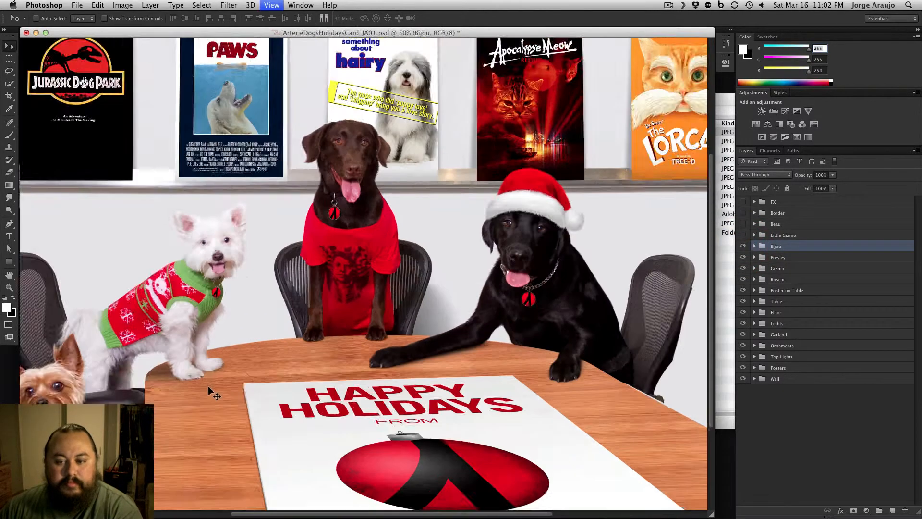
pyautogui.moveTo(231, 391); pyautogui.dragTo(554, 201)
pyautogui.press('super+plus')
pyautogui.moveTo(352, 308); pyautogui.dragTo(521, 280)
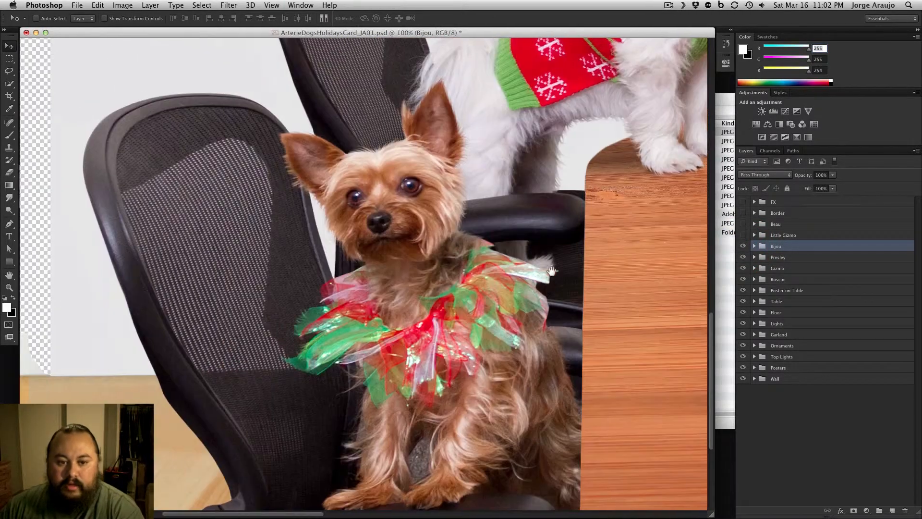
# Expand the Bijou group, hide its layers, and show only the _JA_9022 base layer
pyautogui.click(755, 246)
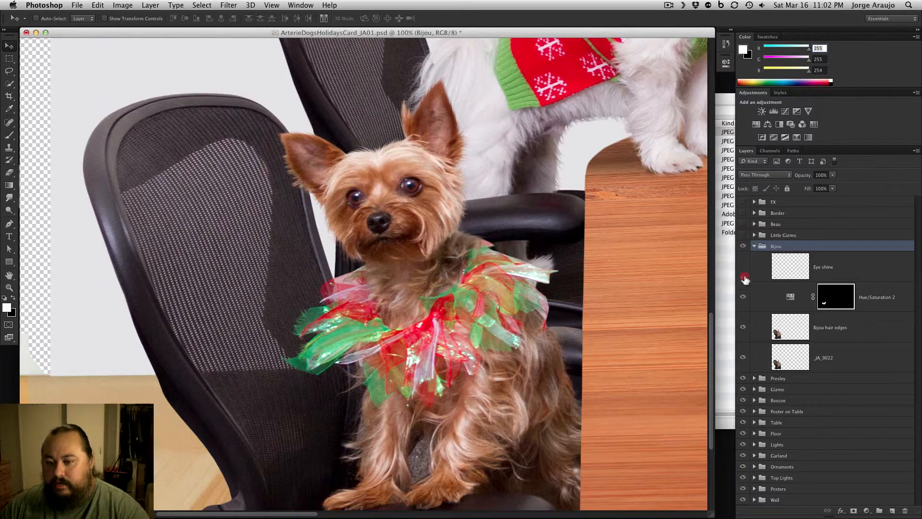
pyautogui.click(743, 359)
pyautogui.click(743, 358)
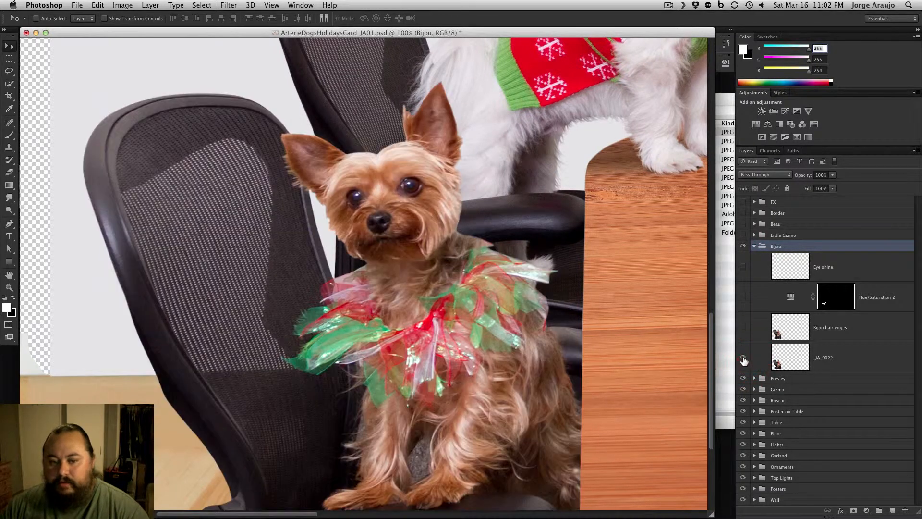
# Show the Bijou hair edges, Hue/Saturation 2 and Eye shine layers, and collapse the Bijou group
pyautogui.click(744, 328)
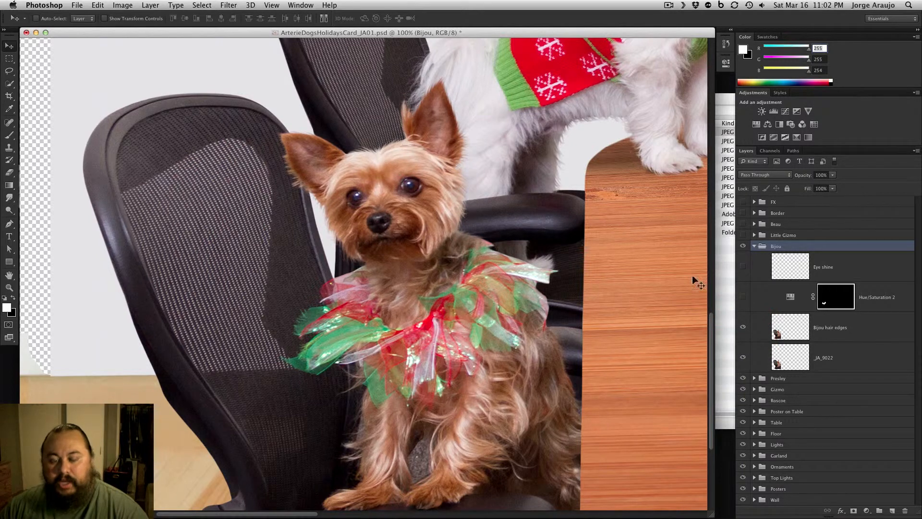
pyautogui.click(746, 270)
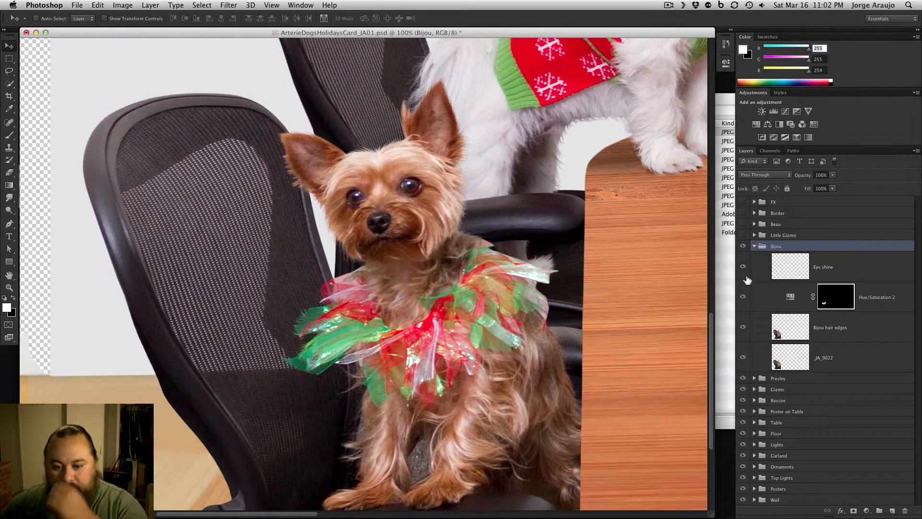
pyautogui.click(743, 298)
pyautogui.click(743, 298)
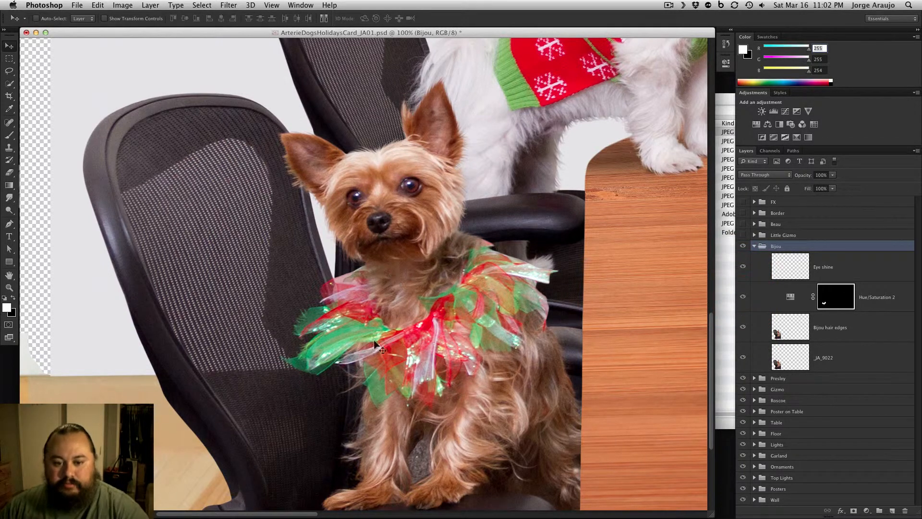
pyautogui.click(754, 246)
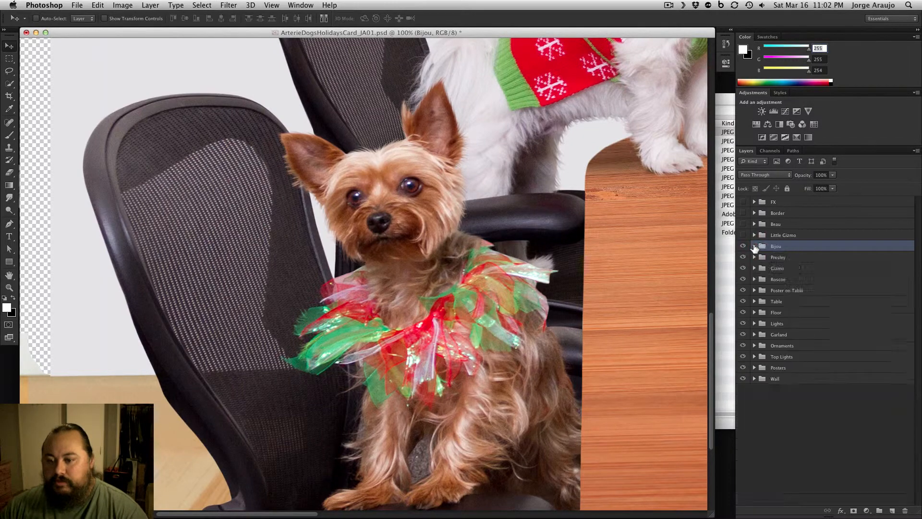
# Show the Little Gizmo group with the brown-and-white dog seated beside the table, at 100% zoom
pyautogui.press('super+minus')
pyautogui.moveTo(661, 264); pyautogui.dragTo(274, 278)
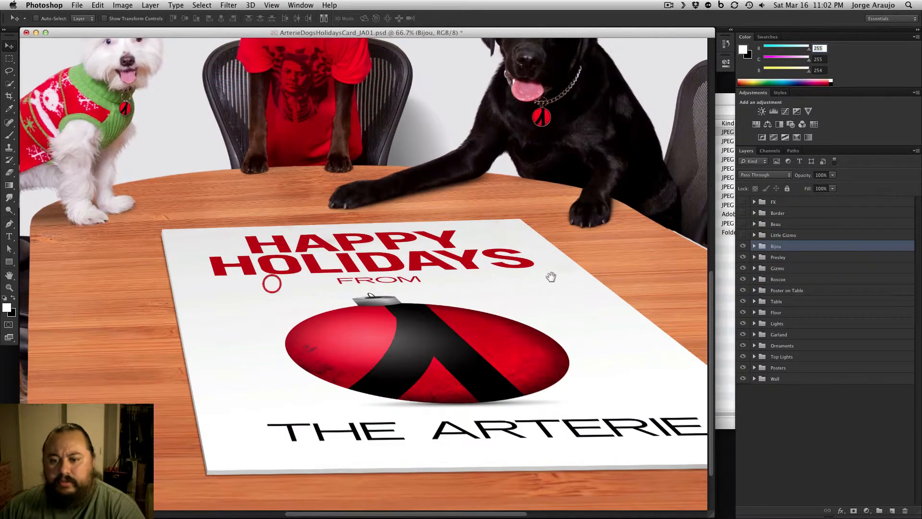
pyautogui.moveTo(637, 281); pyautogui.dragTo(418, 257)
pyautogui.click(744, 236)
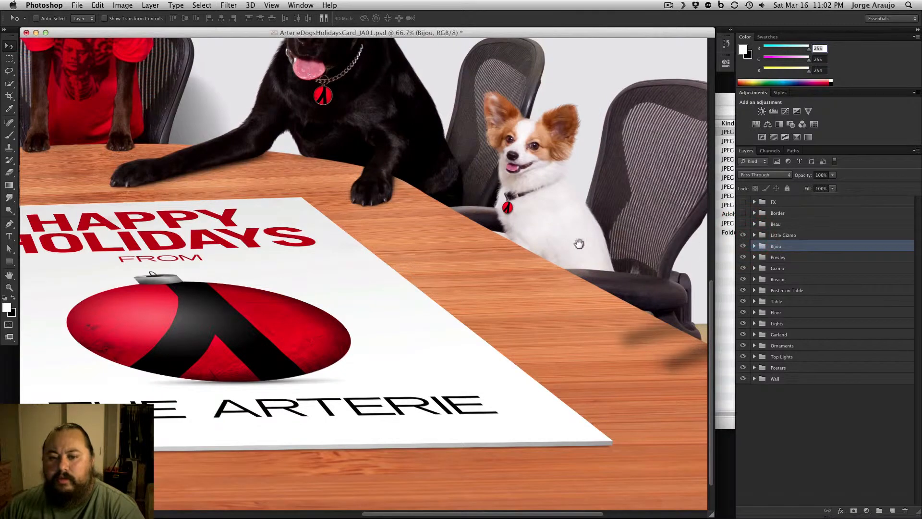
pyautogui.moveTo(578, 243); pyautogui.dragTo(556, 264)
pyautogui.press('super+plus')
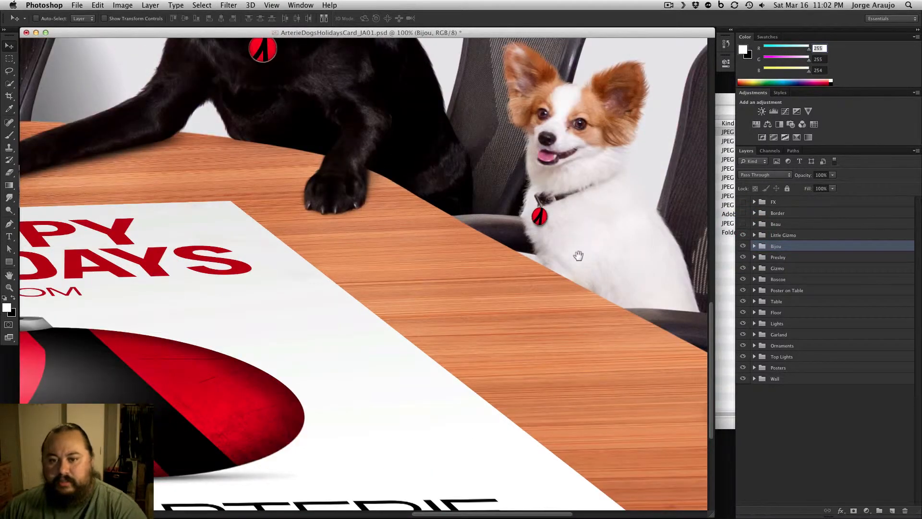
pyautogui.scroll(3, 578, 255)
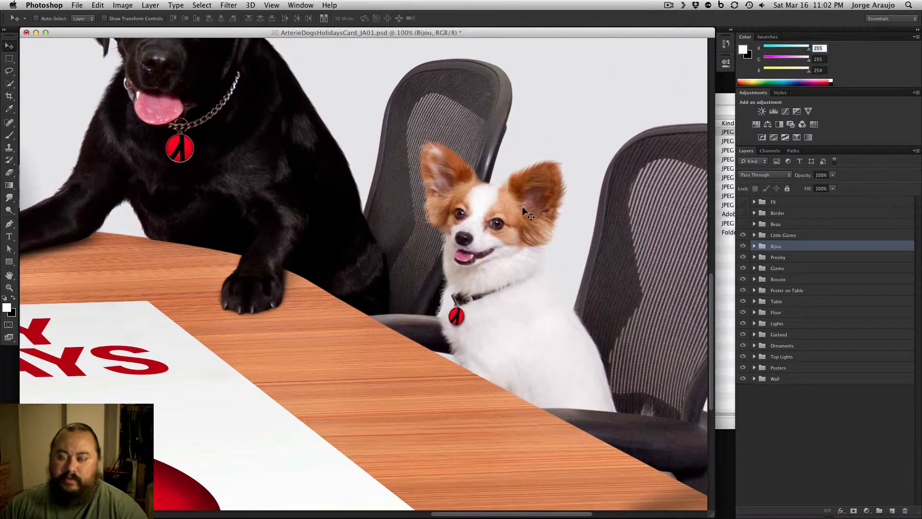
# Expand the Little Gizmo group, hide its layers, and show only the masked _JA_9082 base layer
pyautogui.click(754, 236)
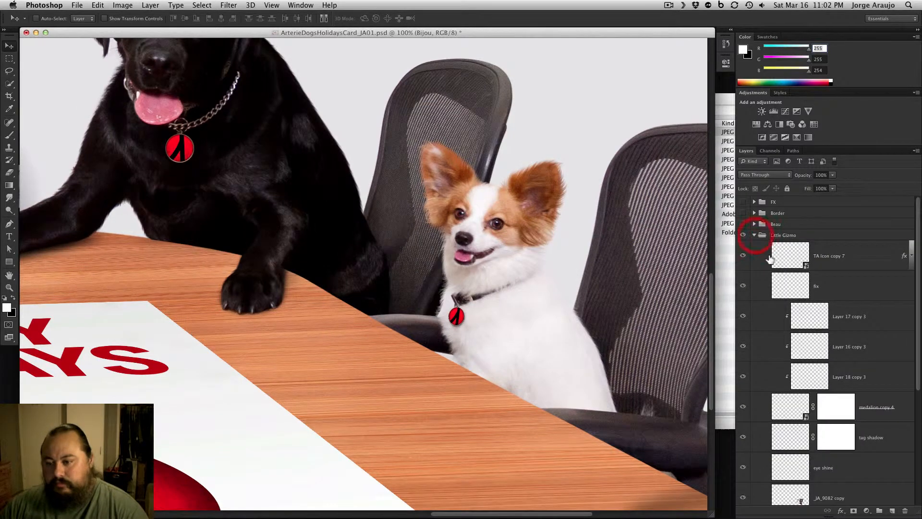
pyautogui.moveTo(743, 260); pyautogui.dragTo(748, 388)
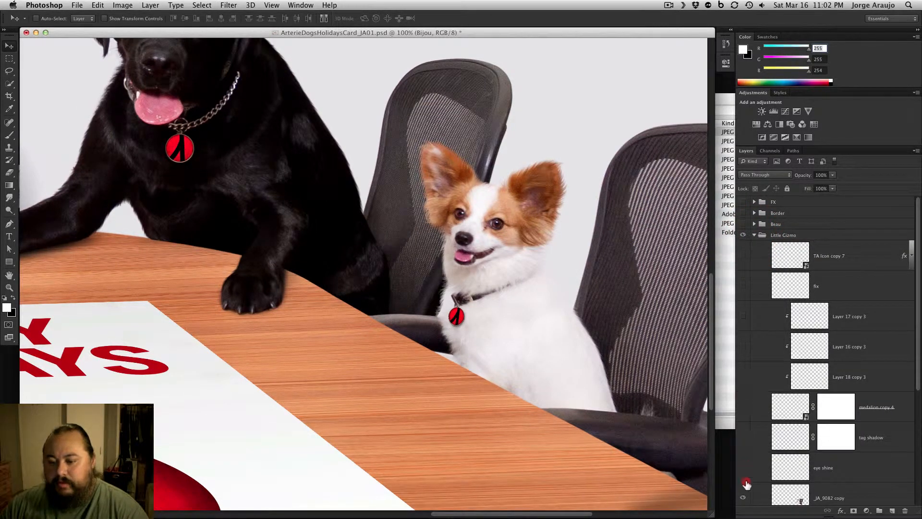
pyautogui.moveTo(746, 483); pyautogui.dragTo(746, 486)
pyautogui.moveTo(918, 360); pyautogui.dragTo(918, 445)
pyautogui.click(745, 375)
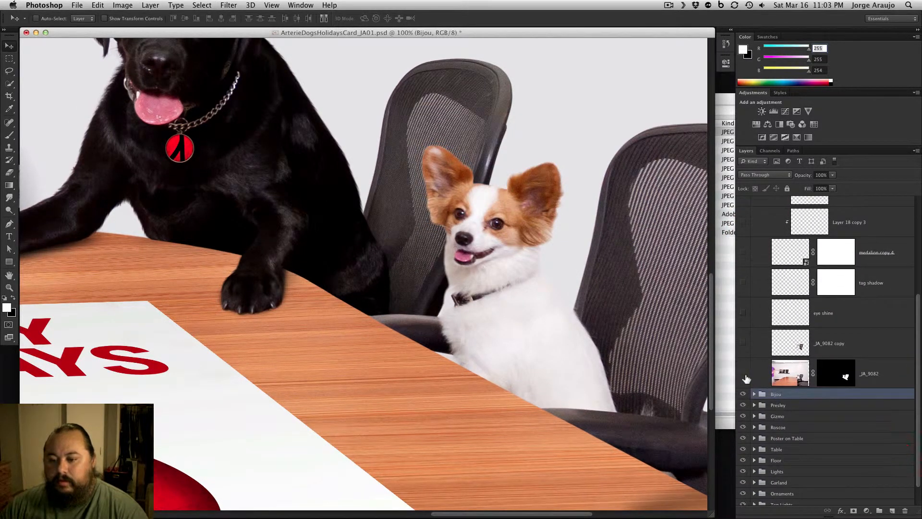
pyautogui.click(745, 374)
# Disable the _JA_9082 layer mask to view the full original photo at 25% zoom, and re-enable the mask
pyautogui.keyDown('shift'); pyautogui.click(834, 373); pyautogui.keyUp('shift')
pyautogui.press('super+minus')
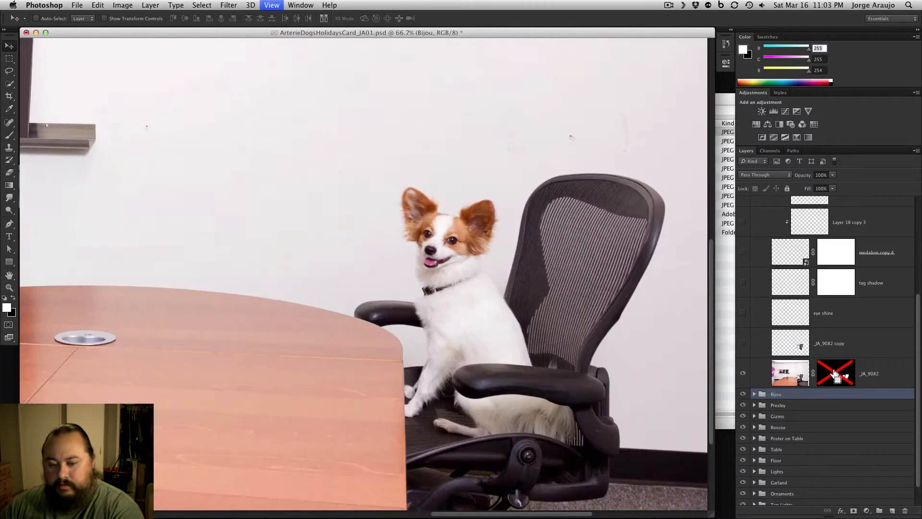
pyautogui.press('super+minus')
pyautogui.press('super+minus')
pyautogui.press('super+minus')
pyautogui.press('super+minus')
pyautogui.press('super+plus')
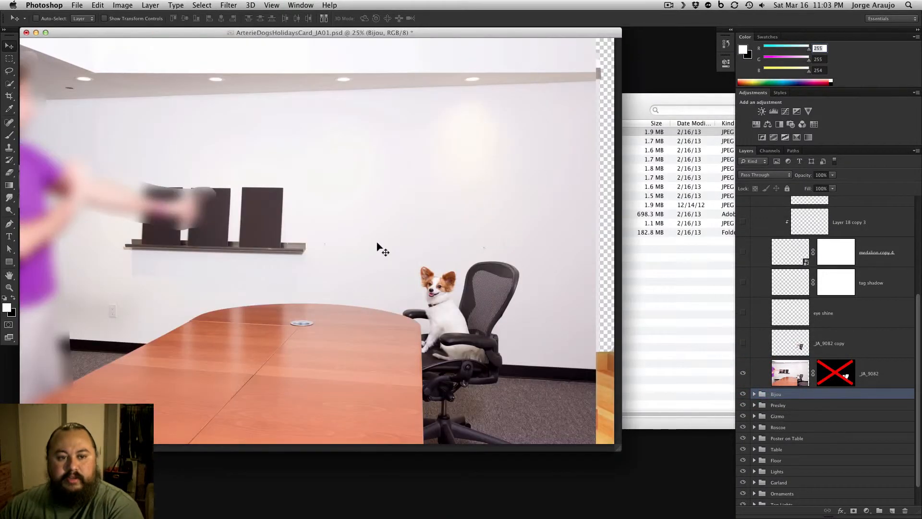
pyautogui.keyDown('shift'); pyautogui.click(834, 374); pyautogui.keyUp('shift')
# Show the _JA_9082 copy and eye shine layers over the brown-and-white dog at 200% zoom
pyautogui.press('super+plus')
pyautogui.press('super+plus')
pyautogui.press('super+plus')
pyautogui.press('super+plus')
pyautogui.press('super+plus')
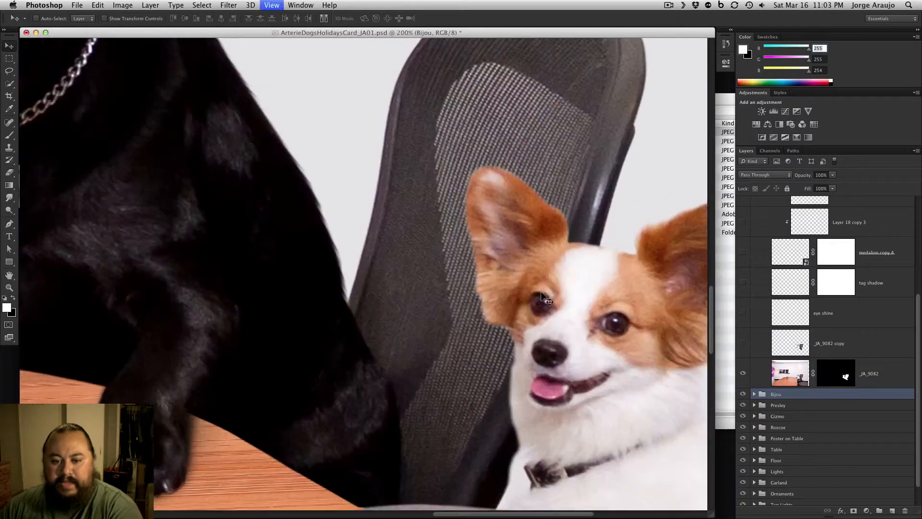
pyautogui.moveTo(542, 298); pyautogui.dragTo(409, 192)
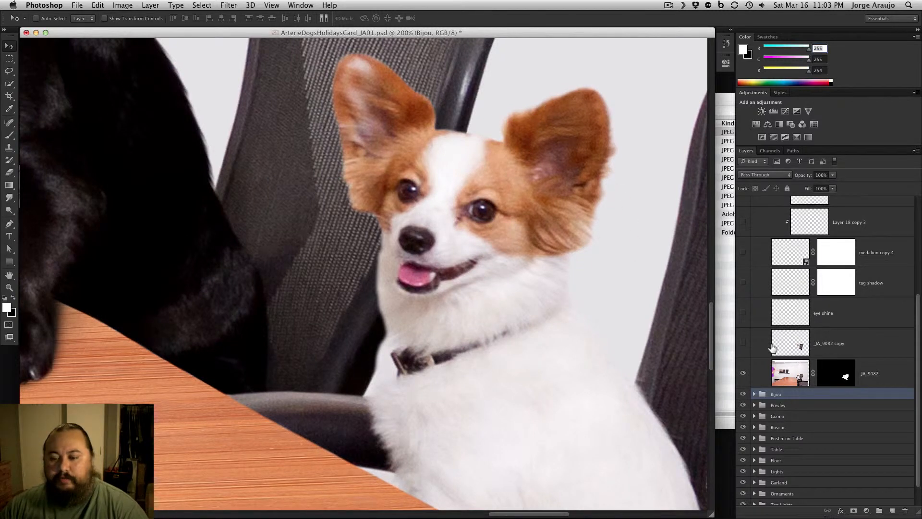
pyautogui.click(745, 344)
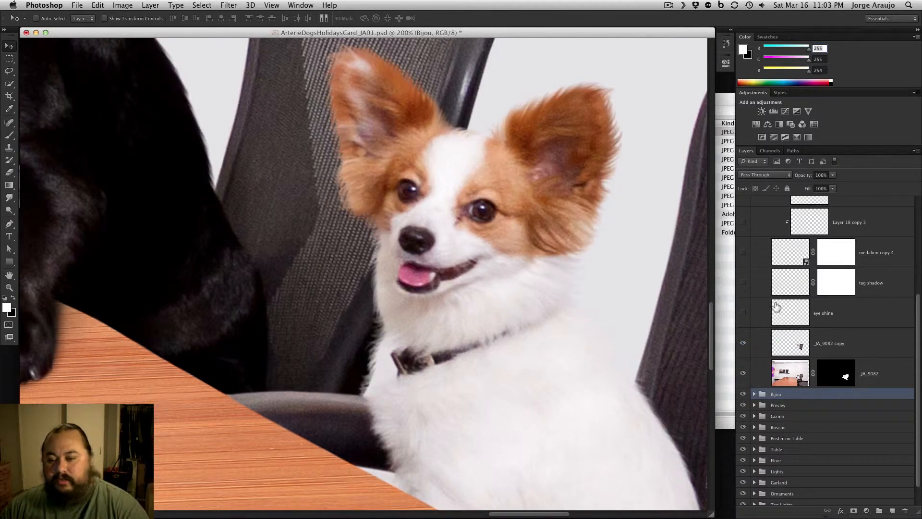
pyautogui.click(744, 313)
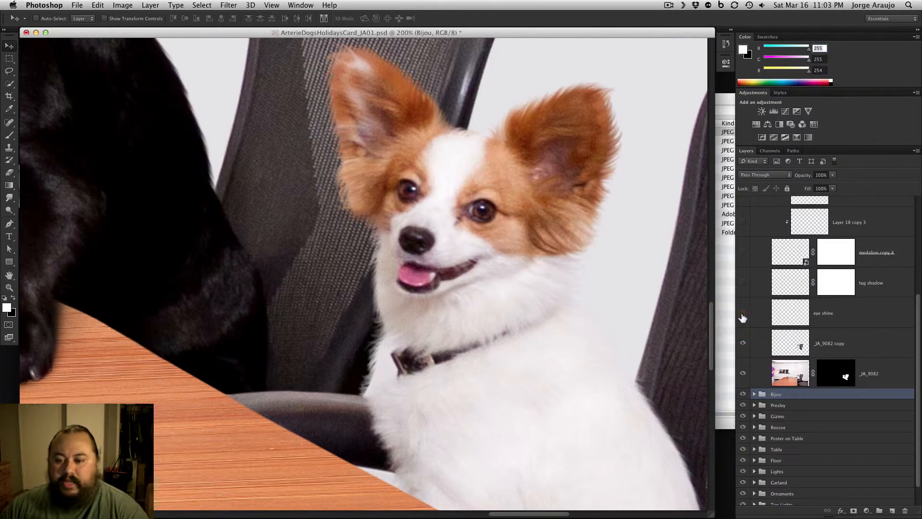
# Show the tag shadow, medallion copy 4 with its clipped layers, fix and TA Icon copy 7 layers, and collapse the Little Gizmo group
pyautogui.click(744, 285)
pyautogui.moveTo(744, 234); pyautogui.dragTo(743, 325)
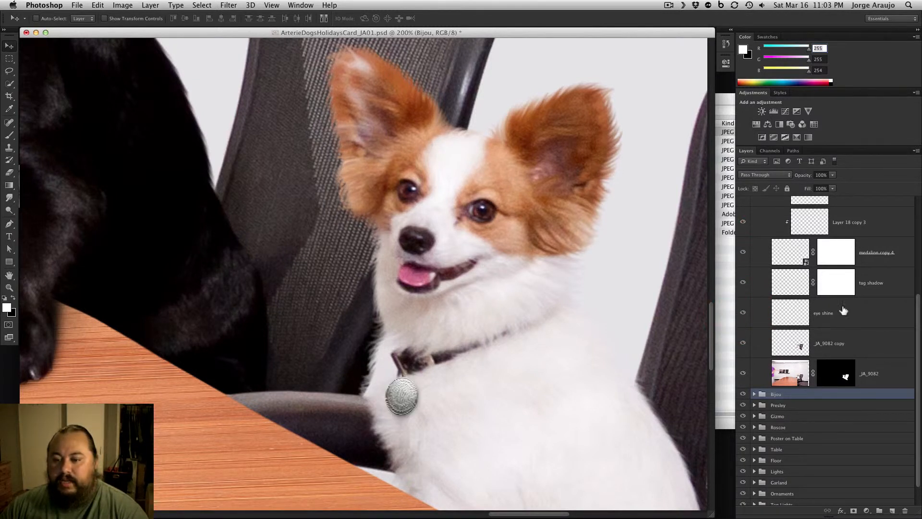
pyautogui.moveTo(918, 311); pyautogui.dragTo(917, 255)
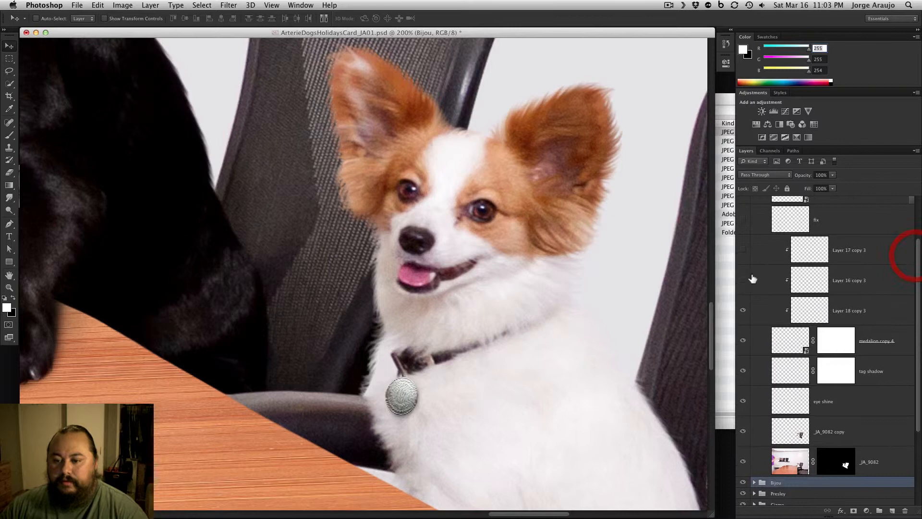
pyautogui.click(744, 224)
pyautogui.scroll(3, 743, 254)
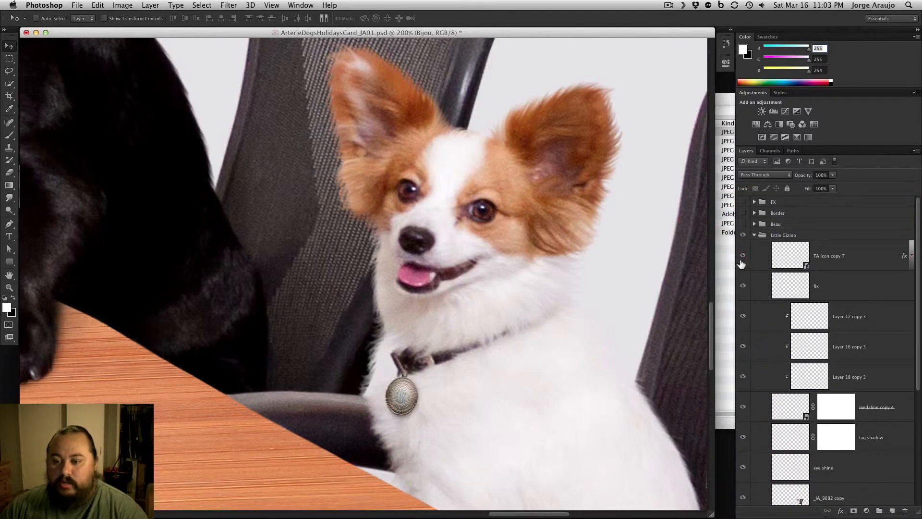
pyautogui.click(743, 259)
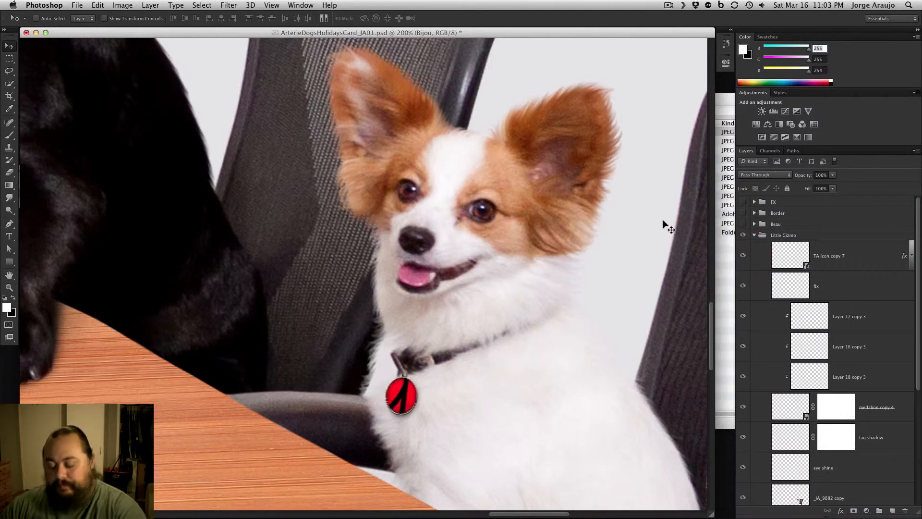
pyautogui.press('super+minus')
pyautogui.press('super+minus')
pyautogui.press('super+minus')
pyautogui.click(754, 235)
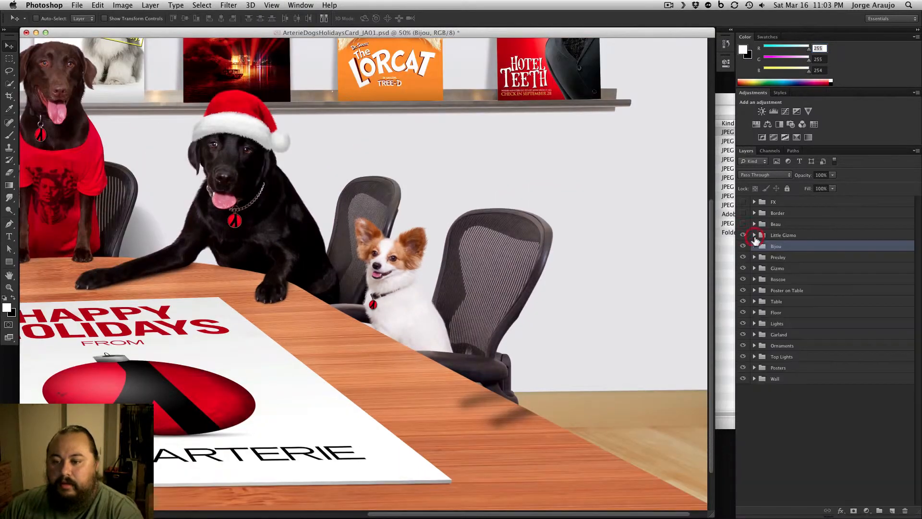
# Show the Beau group with the long-haired dog in the striped tie, at 66.7% zoom
pyautogui.click(743, 246)
pyautogui.moveTo(515, 344); pyautogui.dragTo(481, 330)
pyautogui.press('super+plus')
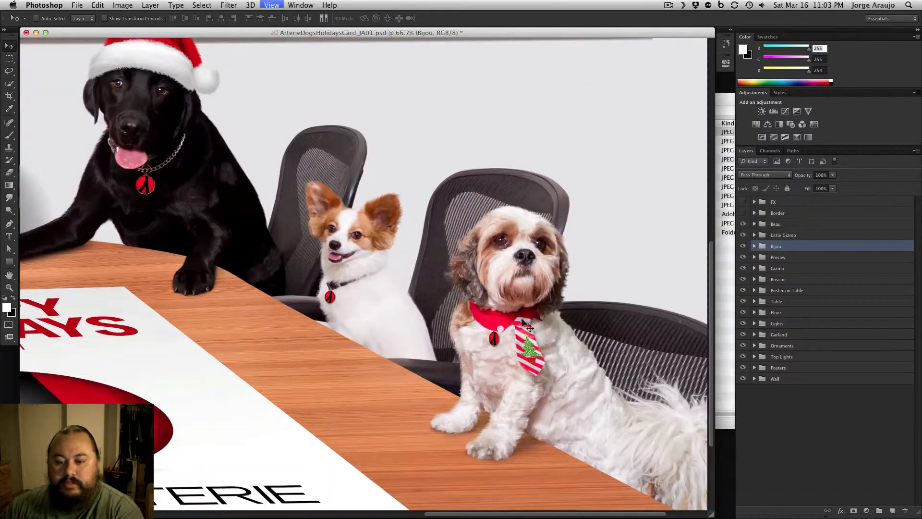
pyautogui.moveTo(581, 308); pyautogui.dragTo(467, 285)
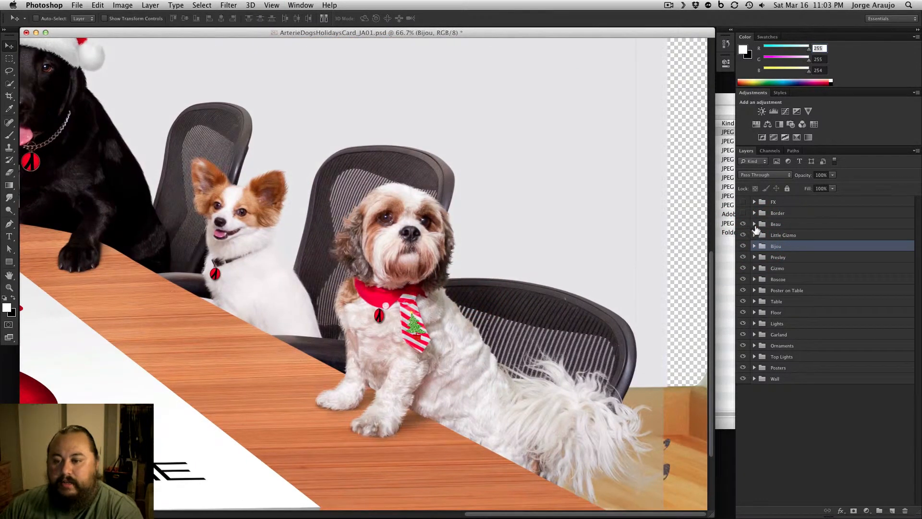
# Expand the Beau group, hide its layers, and show only the feet shadow and _JA_8997 base layers
pyautogui.click(754, 224)
pyautogui.scroll(-5, 849, 436)
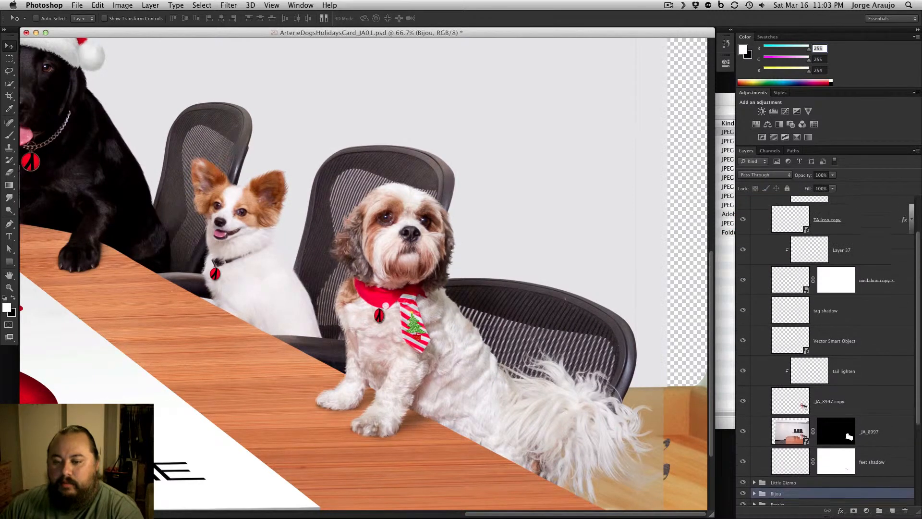
pyautogui.scroll(1, 773, 260)
pyautogui.scroll(2, 915, 240)
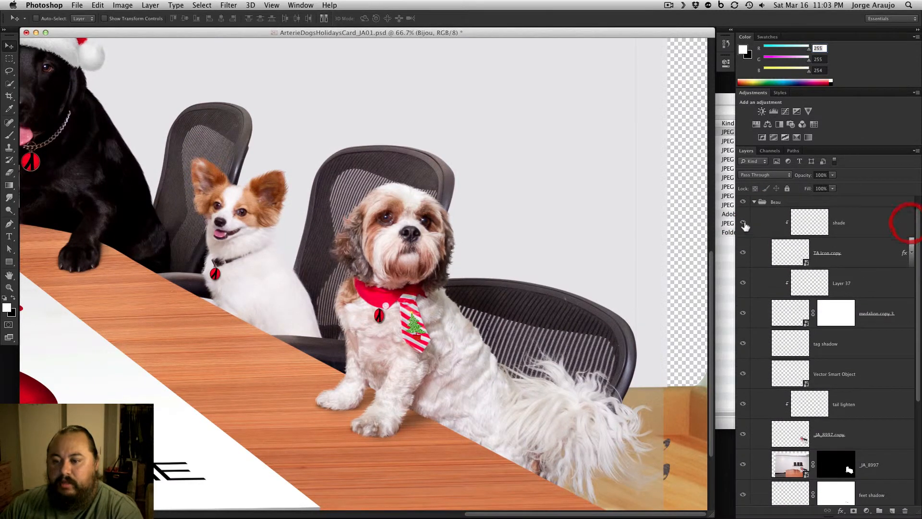
pyautogui.moveTo(746, 224); pyautogui.dragTo(745, 492)
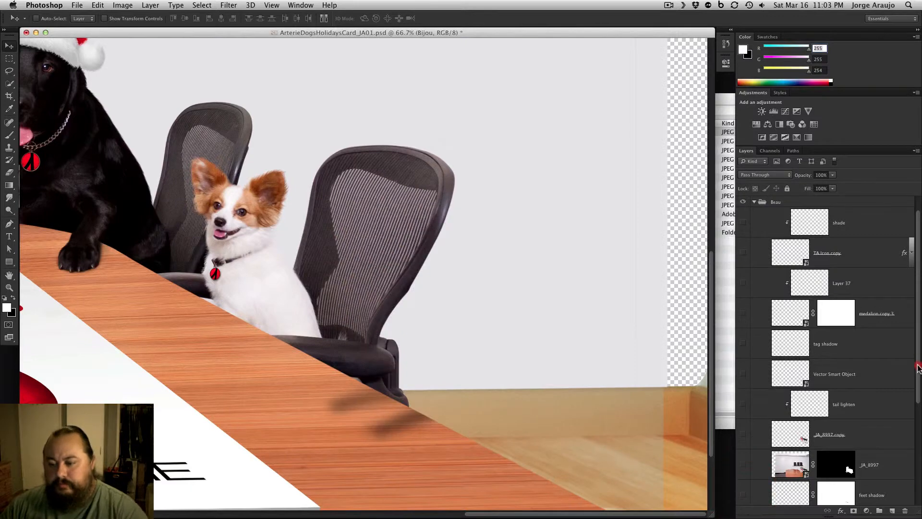
pyautogui.scroll(-10, 908, 384)
pyautogui.click(743, 372)
pyautogui.click(743, 342)
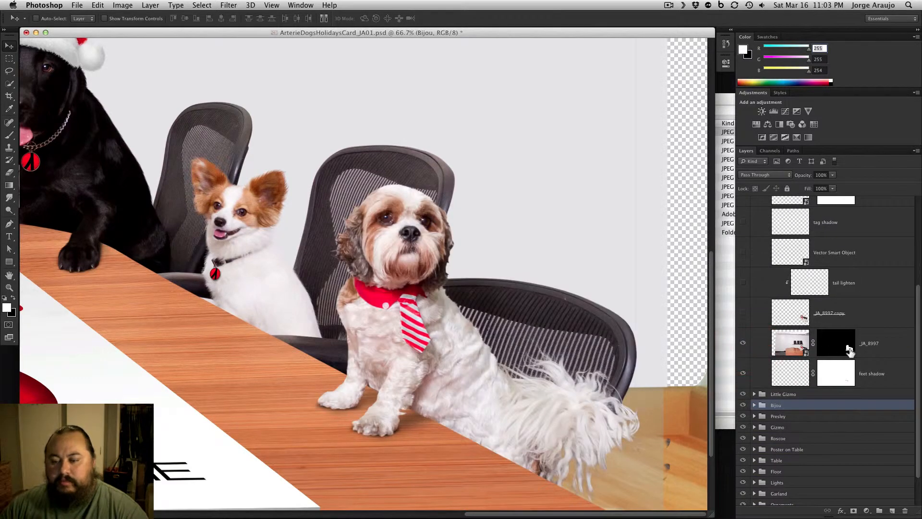
# Hide the Little Gizmo group and toggle the _JA_8997 mask to compare Beau's cutout edges with the original photo at 100% zoom
pyautogui.keyDown('shift'); pyautogui.click(846, 347); pyautogui.keyUp('shift')
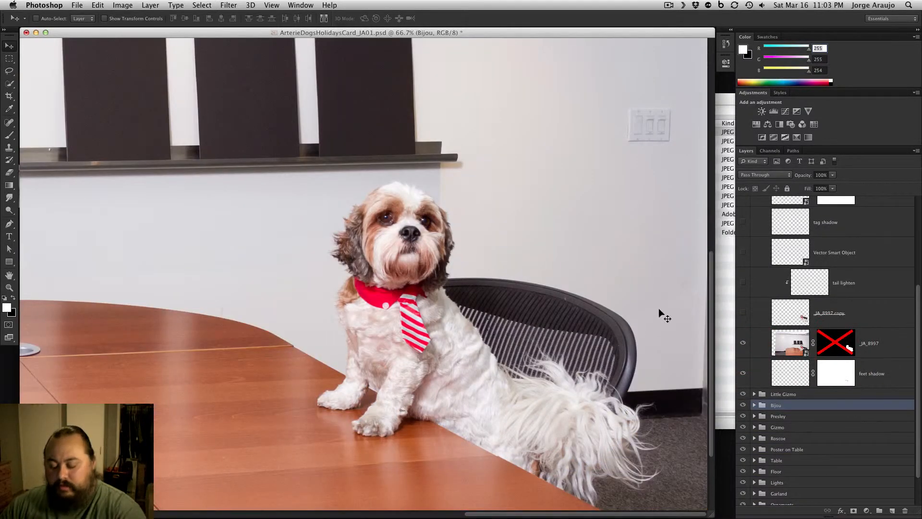
pyautogui.press('super+equal')
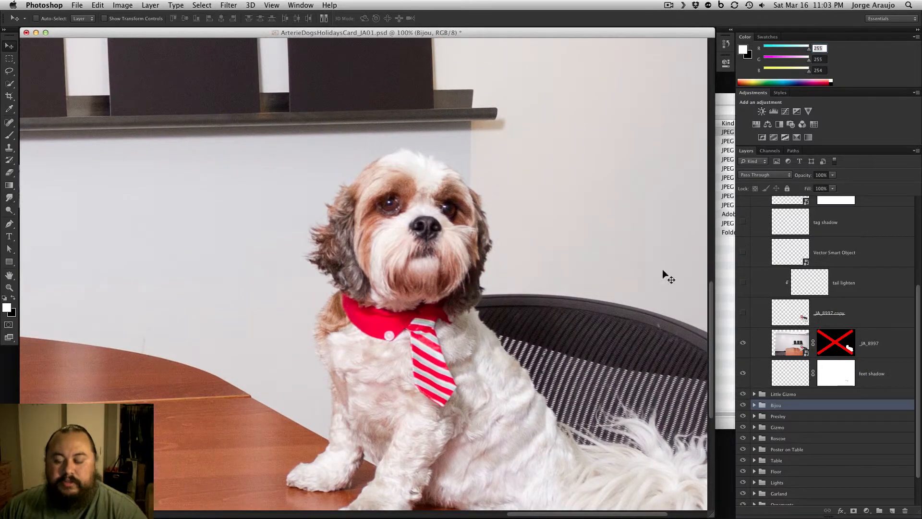
pyautogui.keyDown('shift'); pyautogui.click(841, 343); pyautogui.keyUp('shift')
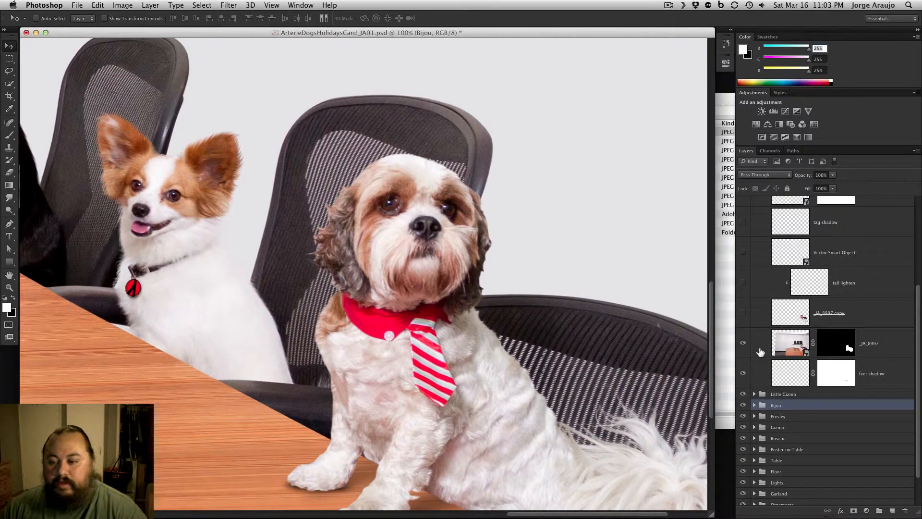
pyautogui.click(744, 394)
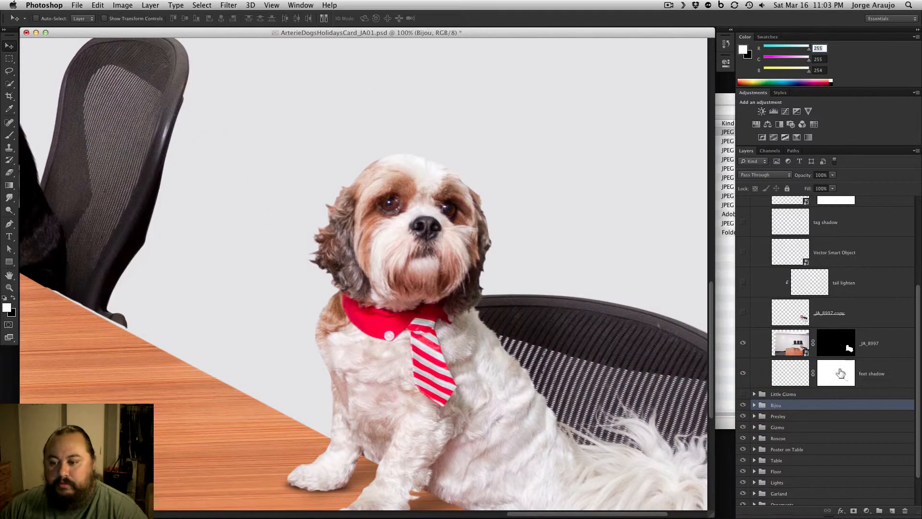
pyautogui.keyDown('shift'); pyautogui.click(836, 347); pyautogui.keyUp('shift')
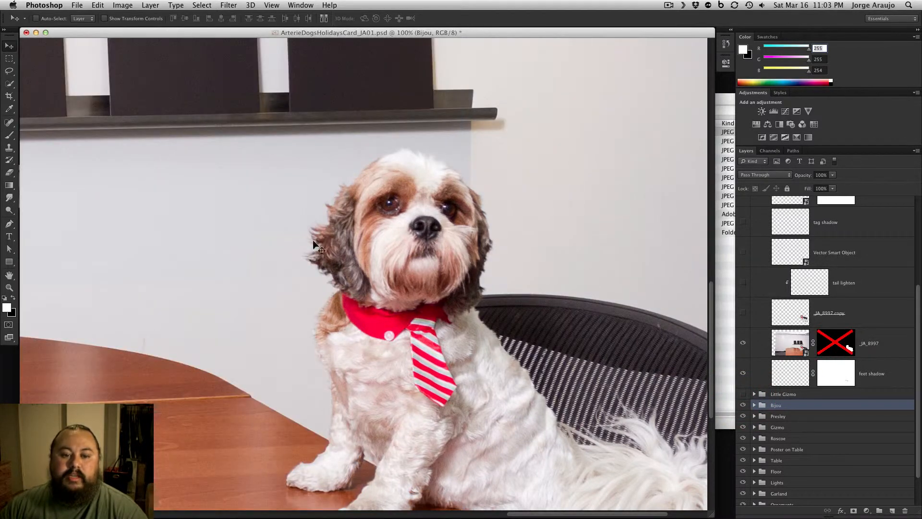
pyautogui.keyDown('shift'); pyautogui.click(842, 350); pyautogui.keyUp('shift')
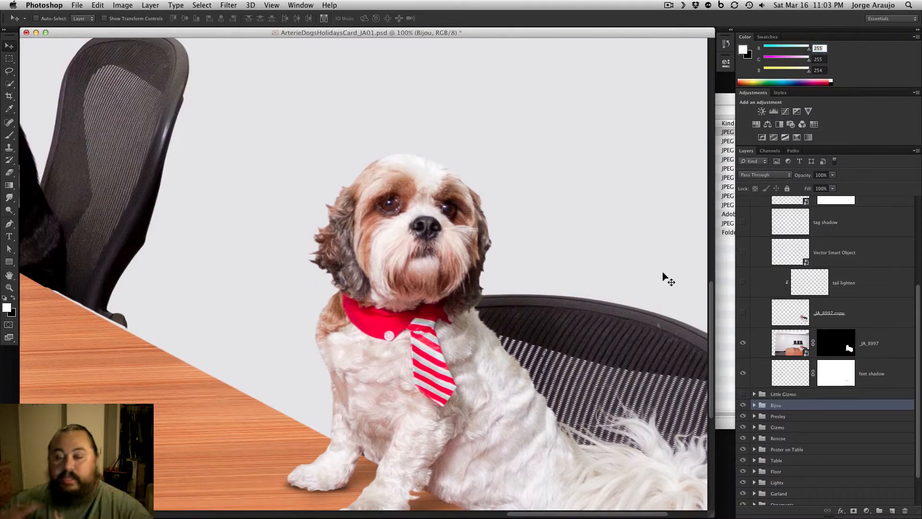
# Show the _JA_8997 copy layer, toggling its visibility to compare Beau's hair edges
pyautogui.click(742, 314)
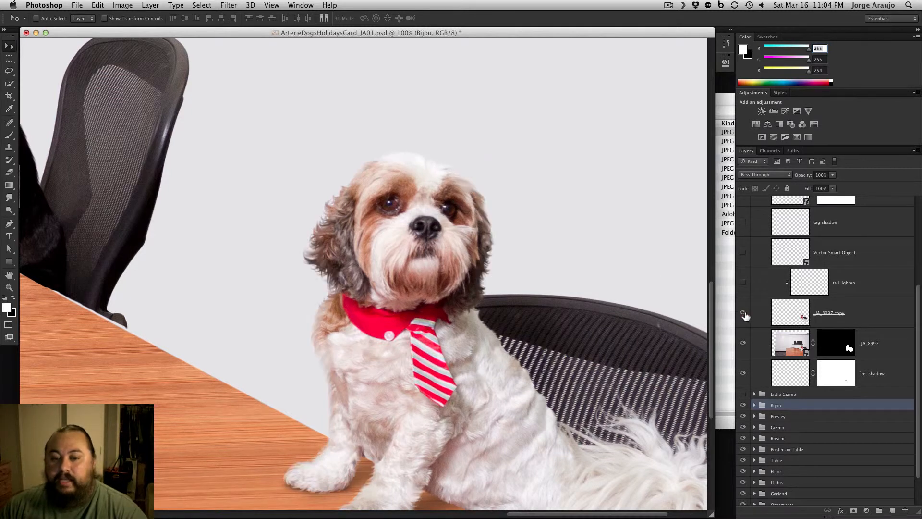
pyautogui.click(743, 314)
pyautogui.click(744, 314)
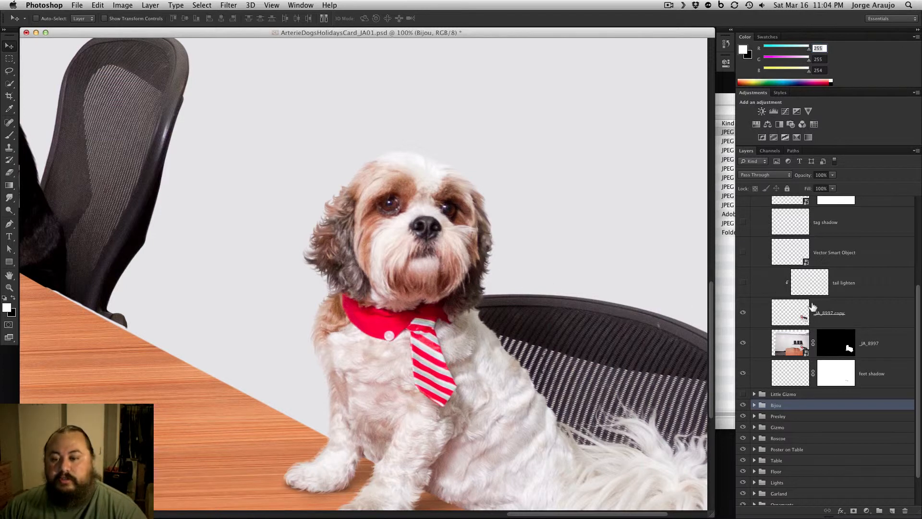
# Show Beau's remaining layers from tail lighten up to shade, collapse the Beau group, and show the Little Gizmo group again
pyautogui.moveTo(742, 230); pyautogui.dragTo(742, 230)
pyautogui.moveTo(918, 297); pyautogui.dragTo(918, 236)
pyautogui.moveTo(744, 291); pyautogui.dragTo(746, 221)
pyautogui.moveTo(918, 233); pyautogui.dragTo(917, 196)
pyautogui.click(744, 248)
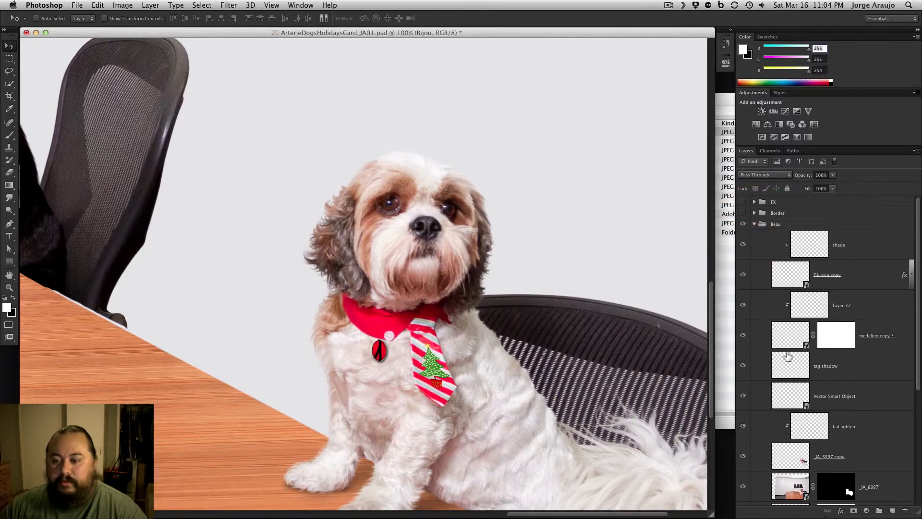
pyautogui.click(754, 224)
pyautogui.click(743, 235)
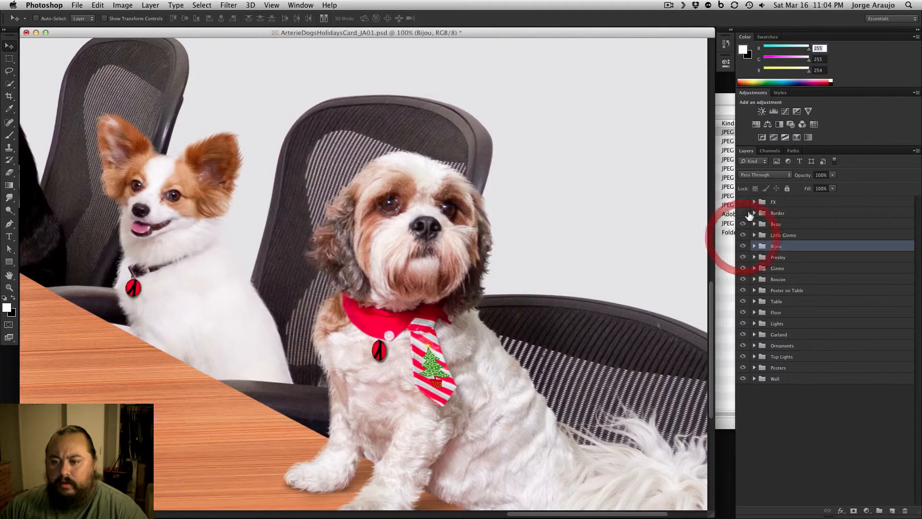
# Show the Border group around the whole card at 16.7% zoom, with the document window moved clear of the screen edge
pyautogui.press('super+minus')
pyautogui.press('super+minus')
pyautogui.press('super+minus')
pyautogui.press('super+minus')
pyautogui.press('super+minus')
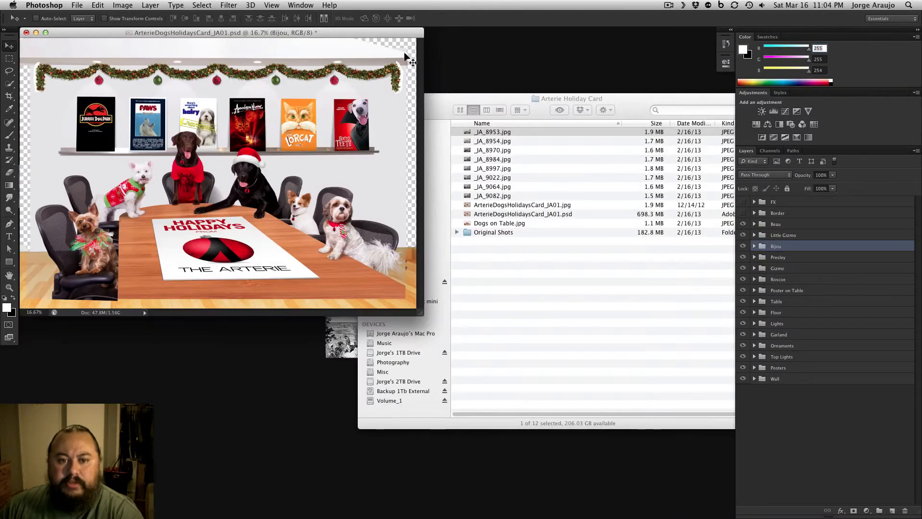
pyautogui.moveTo(387, 33); pyautogui.dragTo(542, 136)
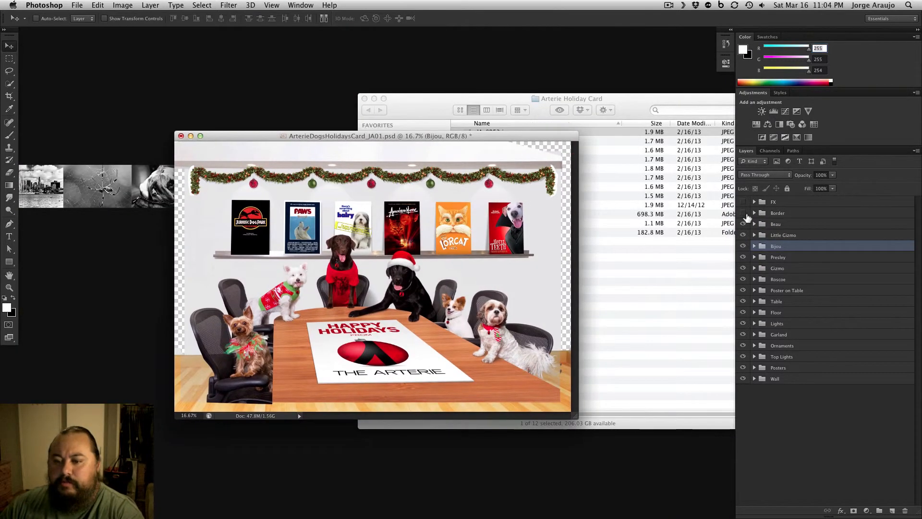
pyautogui.click(743, 213)
# Expand the Border group and reveal its green patterned Vector Smart Object and red Shape 2 frame one after the other at 25% zoom
pyautogui.click(755, 213)
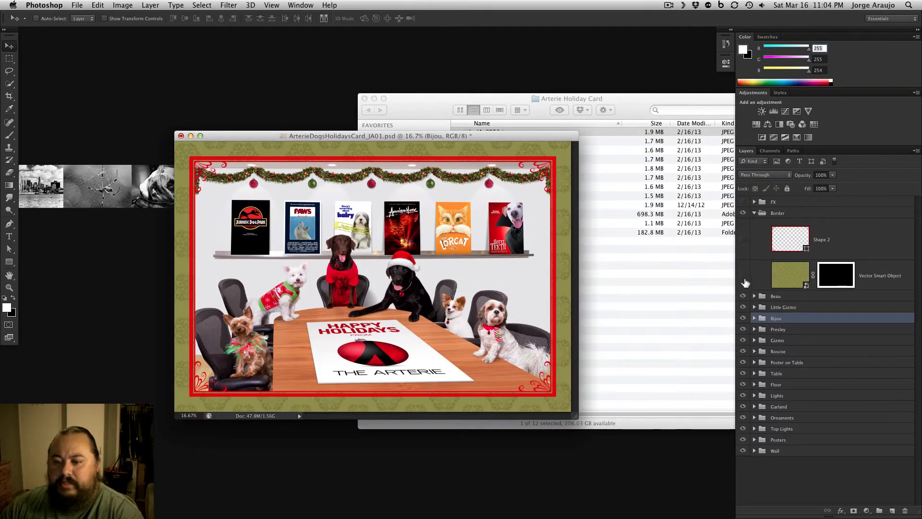
pyautogui.click(745, 277)
pyautogui.press('super+plus')
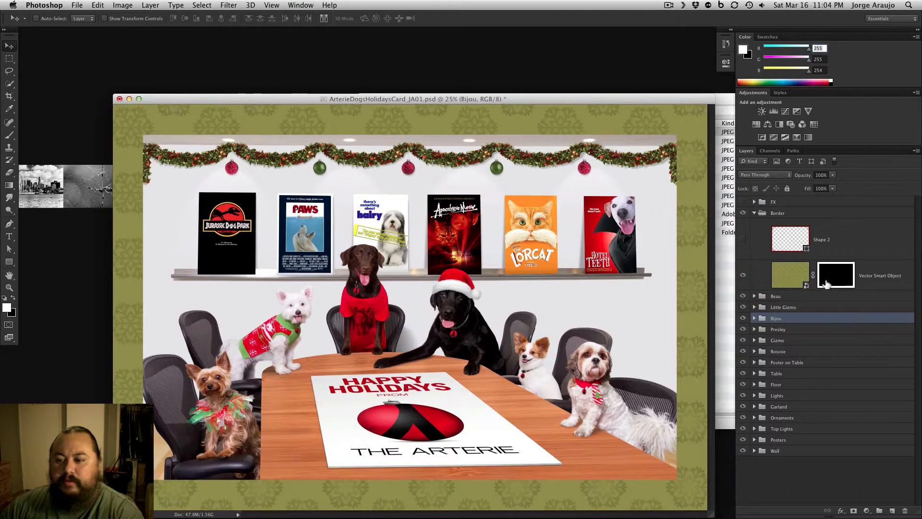
pyautogui.click(742, 242)
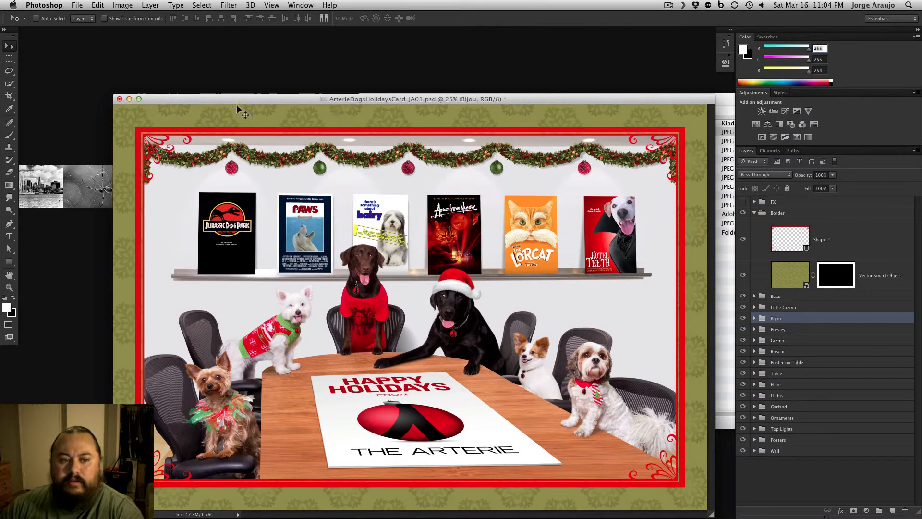
# Collapse the Border group, show the FX group, and expand it to reveal its noise layer
pyautogui.click(755, 213)
pyautogui.click(743, 202)
pyautogui.click(754, 201)
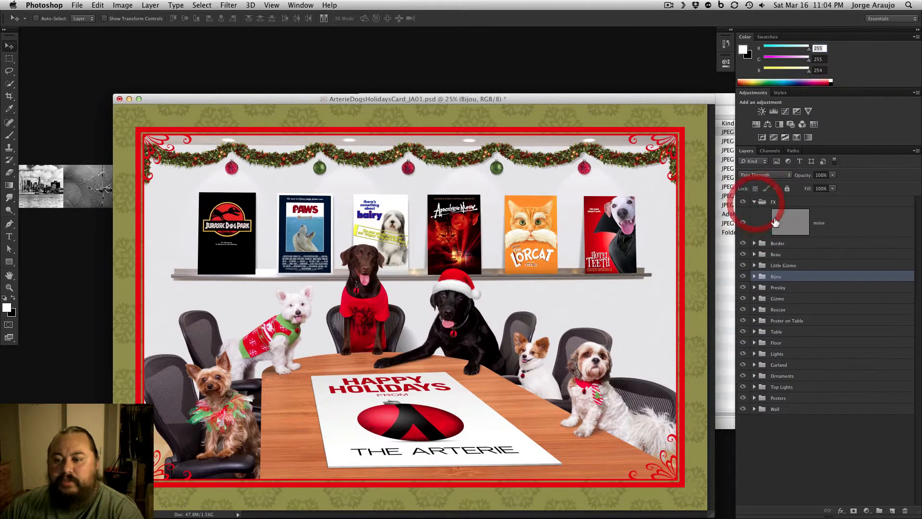
# Examine the noise layer's grain around the black dog's face and Santa hat at 200% zoom
pyautogui.press('super+plus')
pyautogui.press('super+plus')
pyautogui.press('super+plus')
pyautogui.press('super+plus')
pyautogui.press('super+plus')
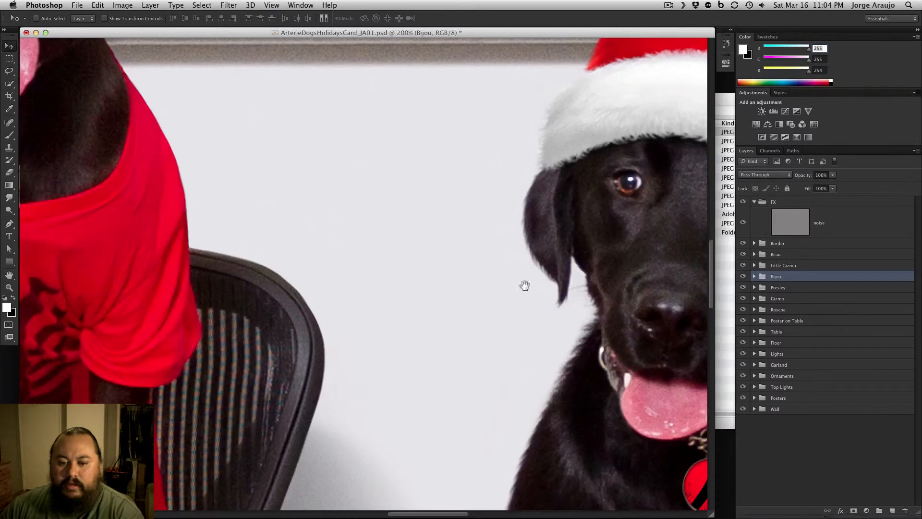
pyautogui.moveTo(566, 267); pyautogui.dragTo(437, 367)
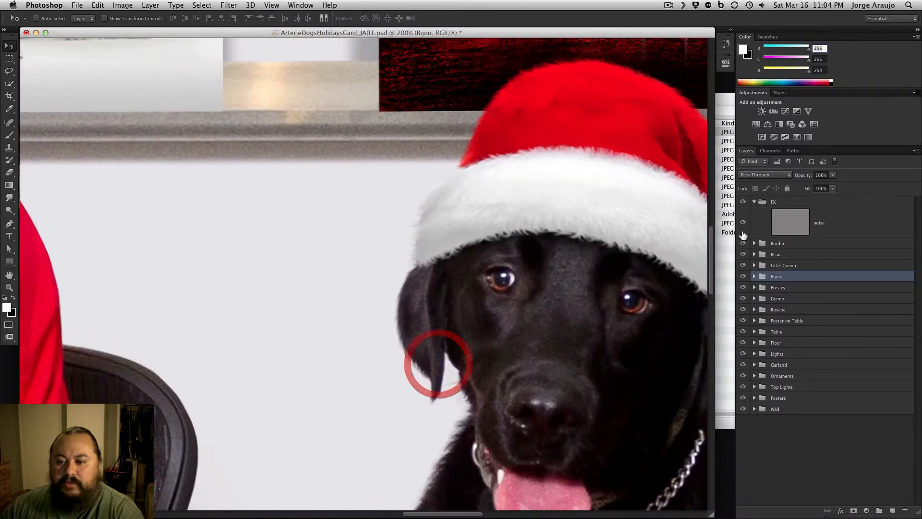
# Bring the whole card back into view at 25% zoom, reposition the document window, and collapse the FX group
pyautogui.press('super+minus')
pyautogui.press('super+minus')
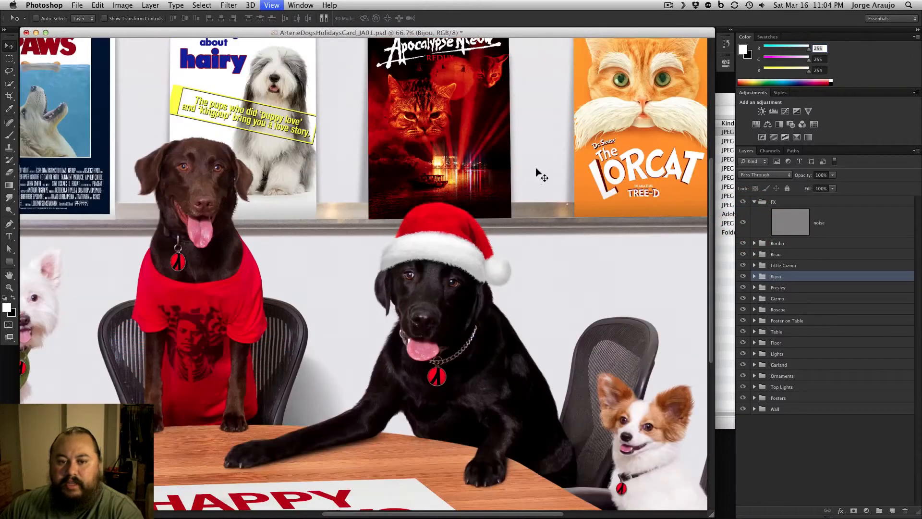
pyautogui.press('super+minus')
pyautogui.press('super+minus')
pyautogui.press('super+minus')
pyautogui.moveTo(362, 32); pyautogui.dragTo(399, 69)
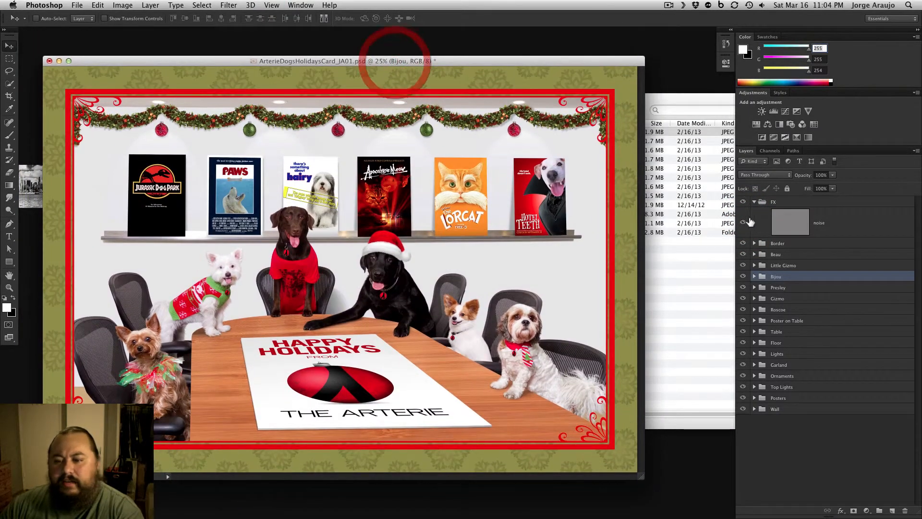
pyautogui.click(754, 201)
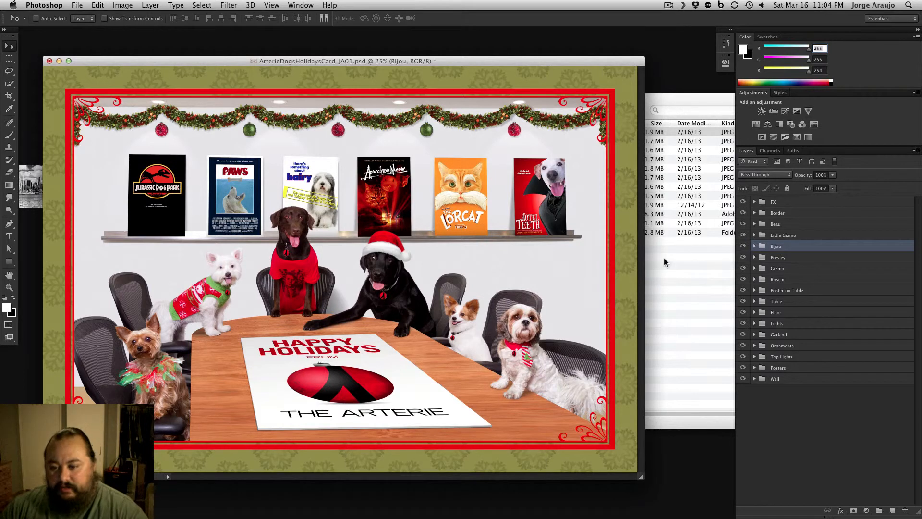
# Hide the layer groups from FX down to Posters in one sweep and show them all again
pyautogui.click(743, 203)
pyautogui.moveTo(744, 204); pyautogui.dragTo(742, 367)
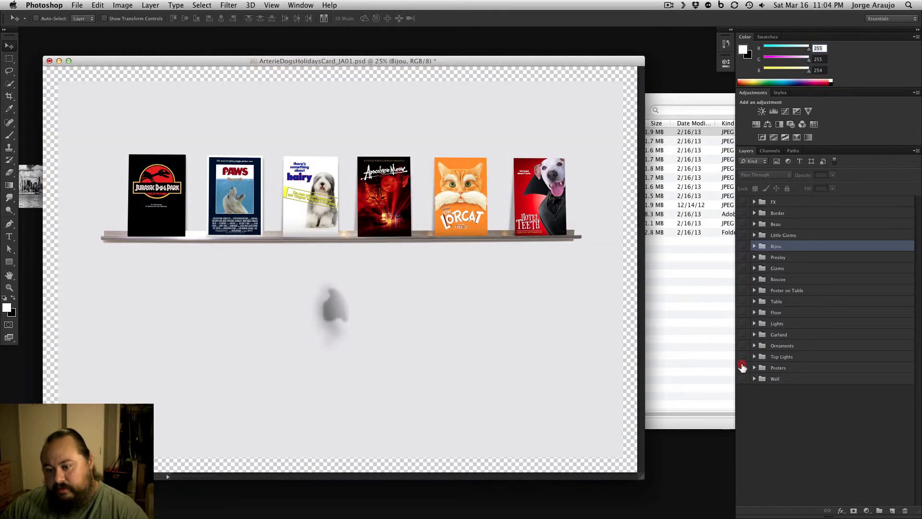
pyautogui.moveTo(743, 202); pyautogui.dragTo(736, 403)
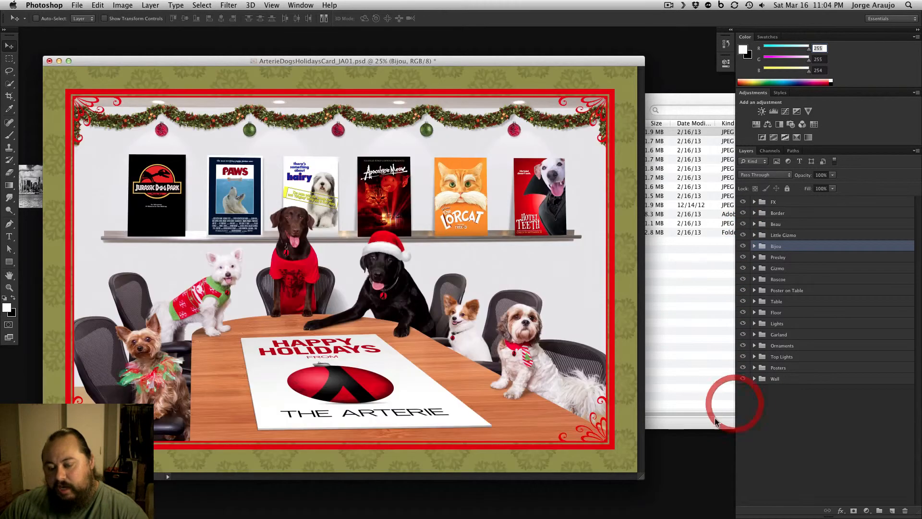
# Expand the Ornaments group to view its red and green ornament layers, and collapse it again
pyautogui.click(755, 346)
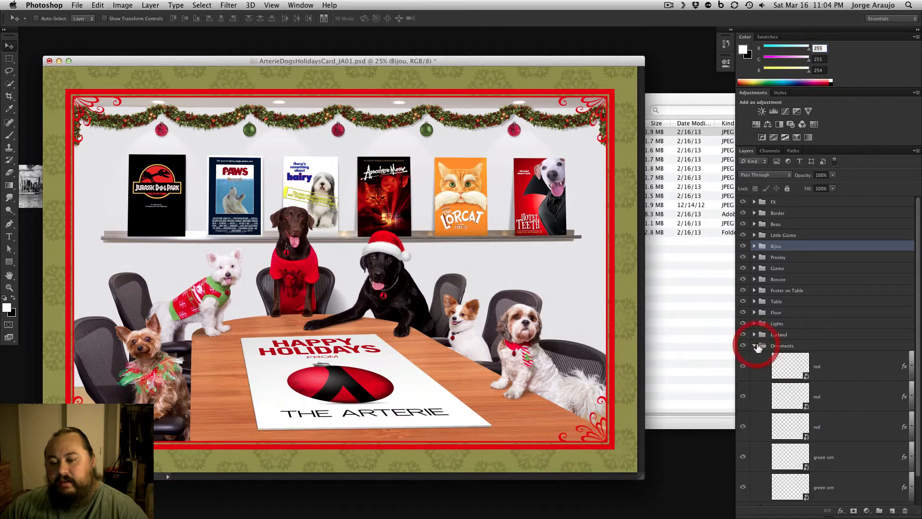
pyautogui.click(755, 346)
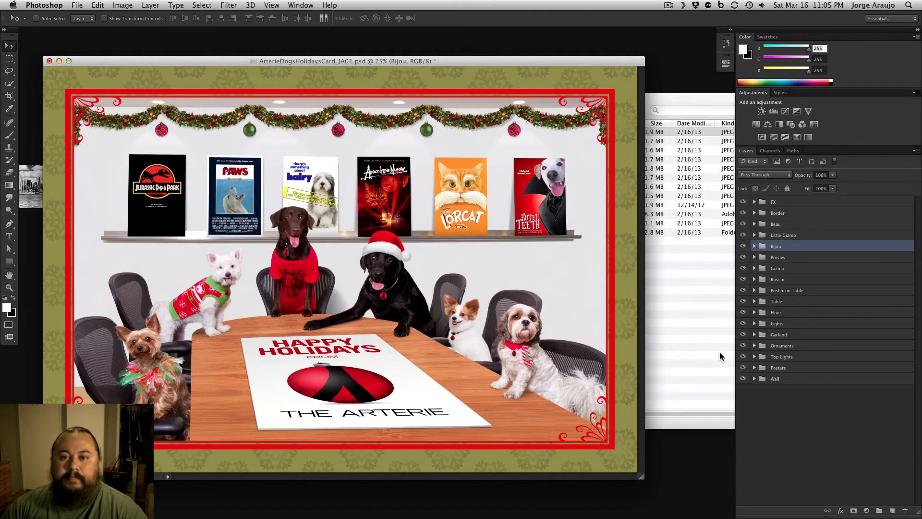
pyautogui.click(669, 6)
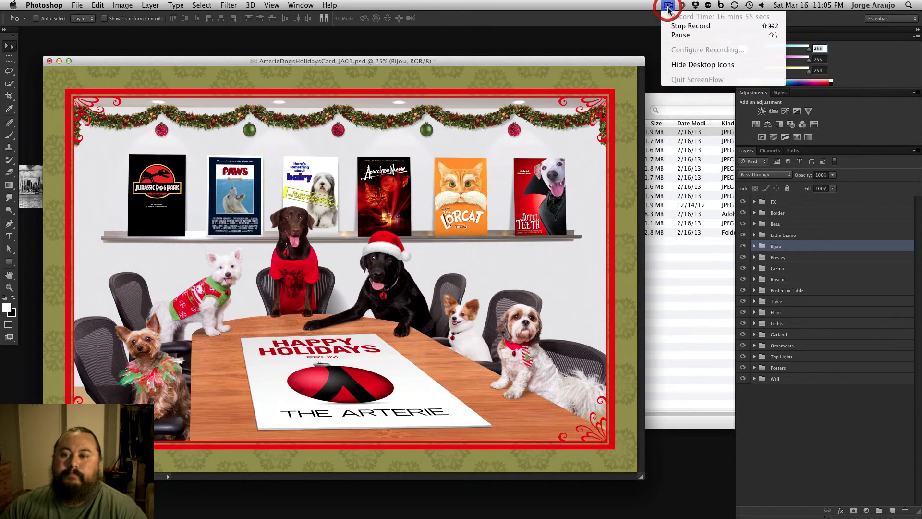